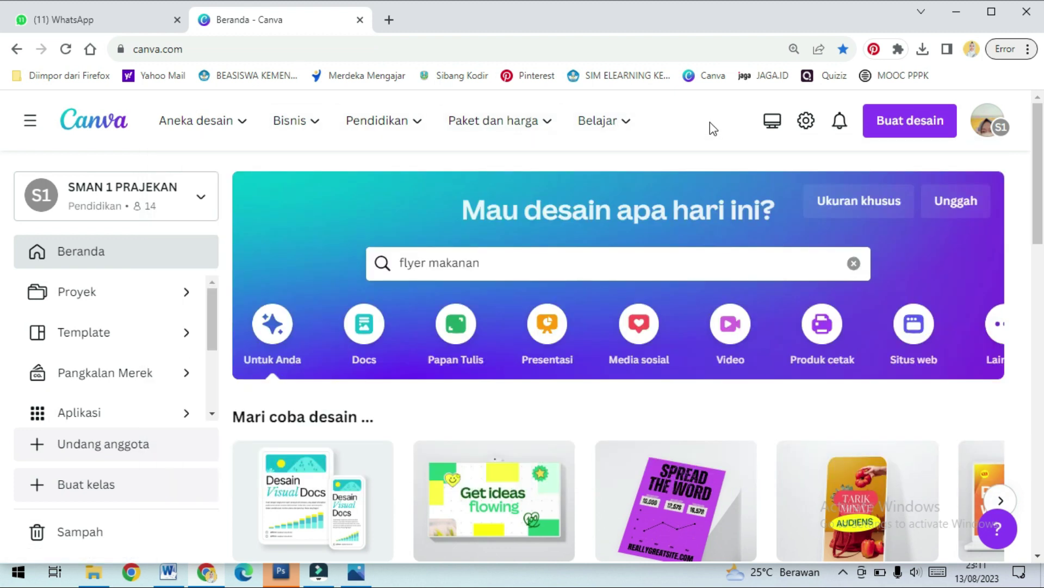
{"action": "scroll", "coordinate": [884, 296], "scroll_direction": "down", "scroll_amount": 4}
{"action": "scroll", "coordinate": [1034, 272], "scroll_direction": "down", "scroll_amount": 10}
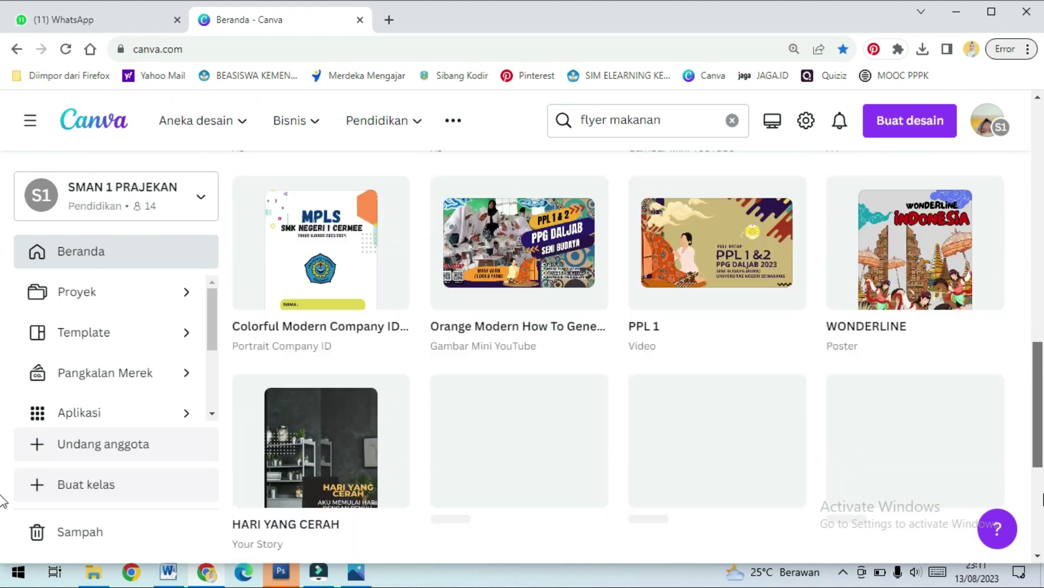
{"action": "scroll", "coordinate": [1028, 245], "scroll_direction": "up", "scroll_amount": 9}
{"action": "scroll", "coordinate": [1026, 239], "scroll_direction": "up", "scroll_amount": 5}
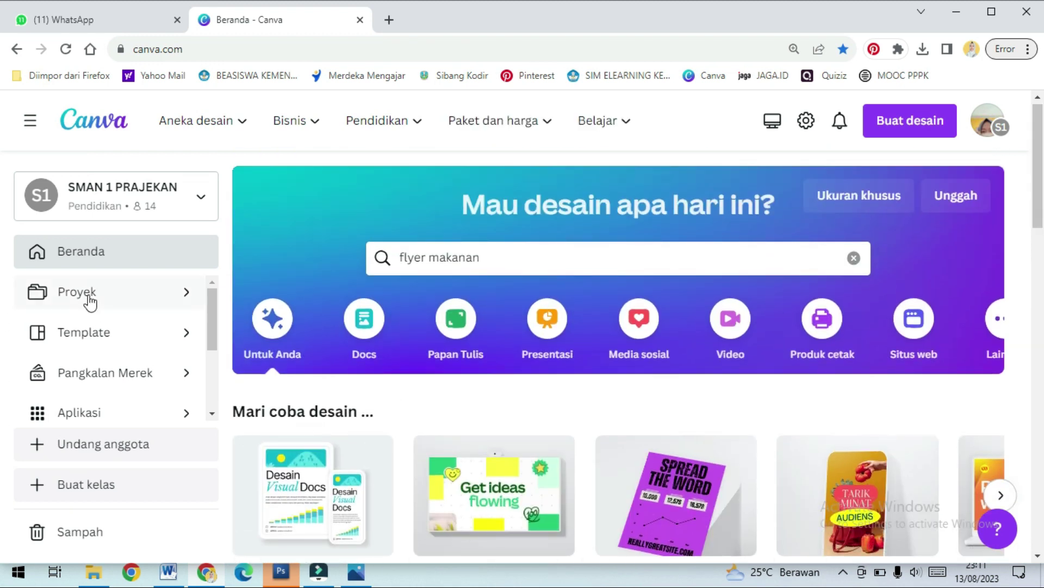
{"action": "scroll", "coordinate": [158, 234], "scroll_direction": "down", "scroll_amount": 4}
{"action": "scroll", "coordinate": [771, 334], "scroll_direction": "up", "scroll_amount": 5}
Run the 'flyer makanan' template search and browse down through the food-flyer results
{"action": "left_click_drag", "start_coordinate": [518, 256], "coordinate": [393, 257]}
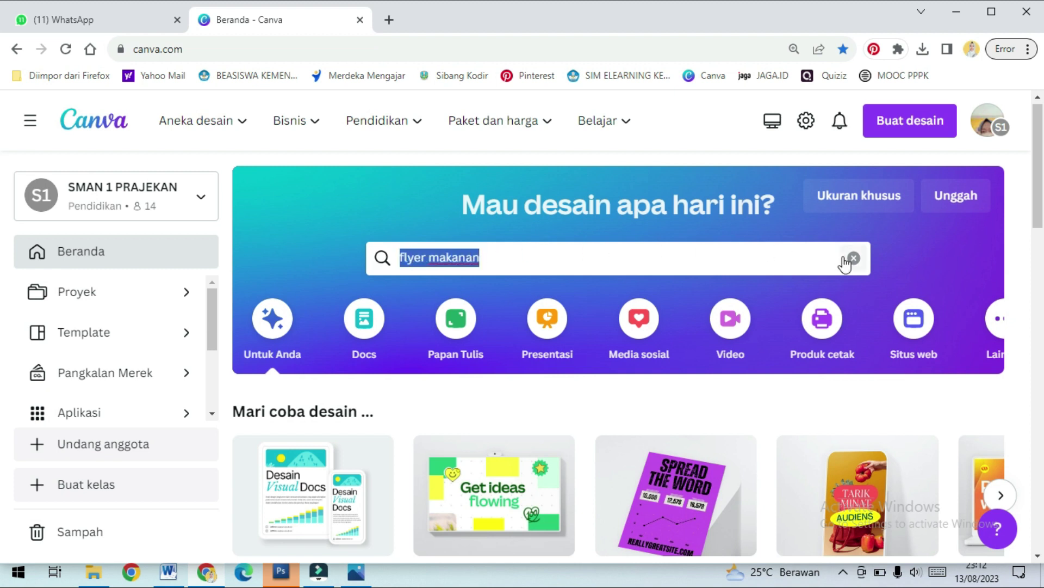
{"action": "key", "text": "Return"}
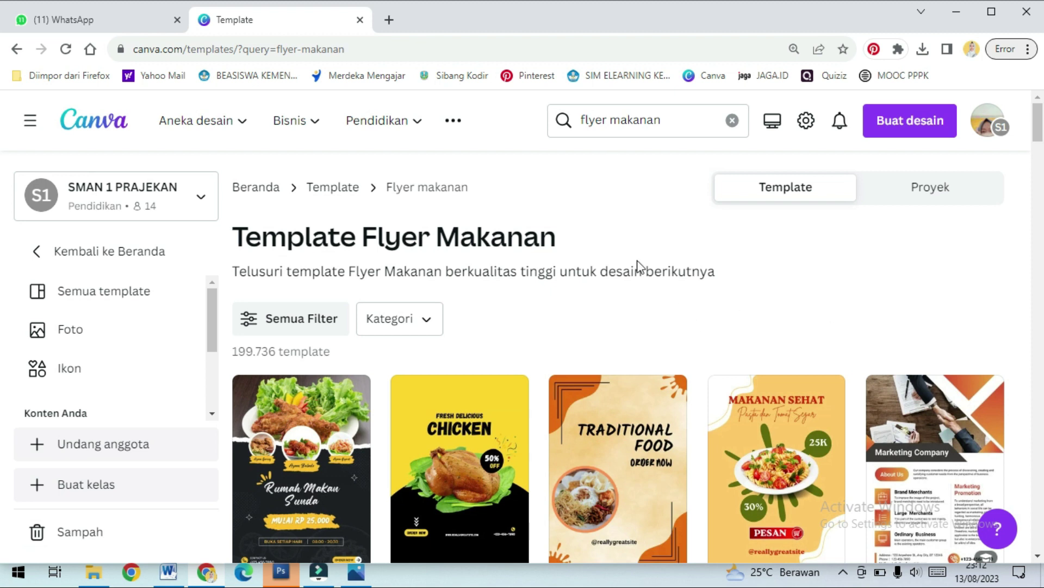
{"action": "scroll", "coordinate": [846, 335], "scroll_direction": "down", "scroll_amount": 1}
{"action": "scroll", "coordinate": [847, 336], "scroll_direction": "down", "scroll_amount": 5}
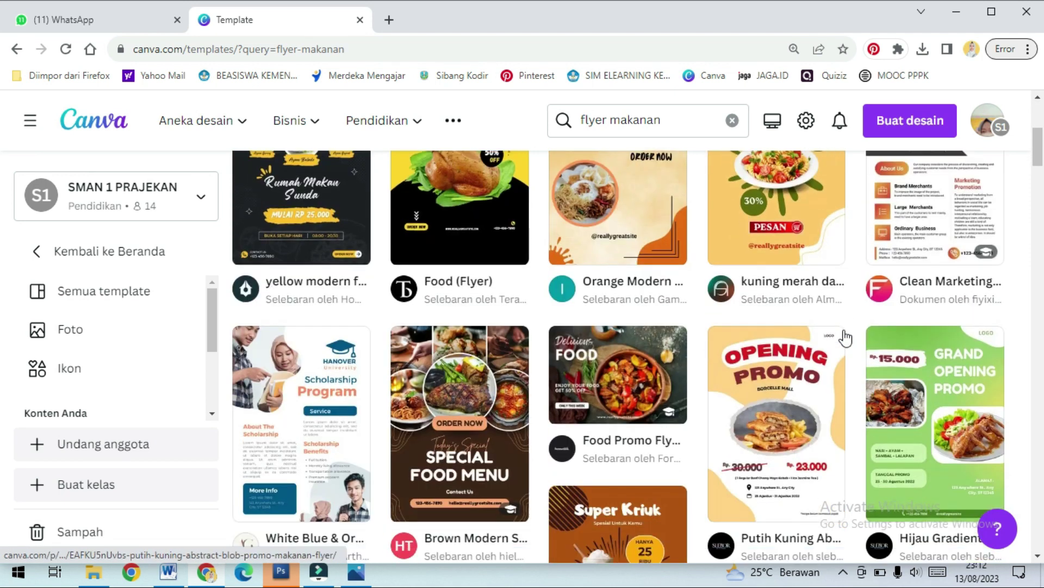
{"action": "scroll", "coordinate": [845, 337], "scroll_direction": "down", "scroll_amount": 4}
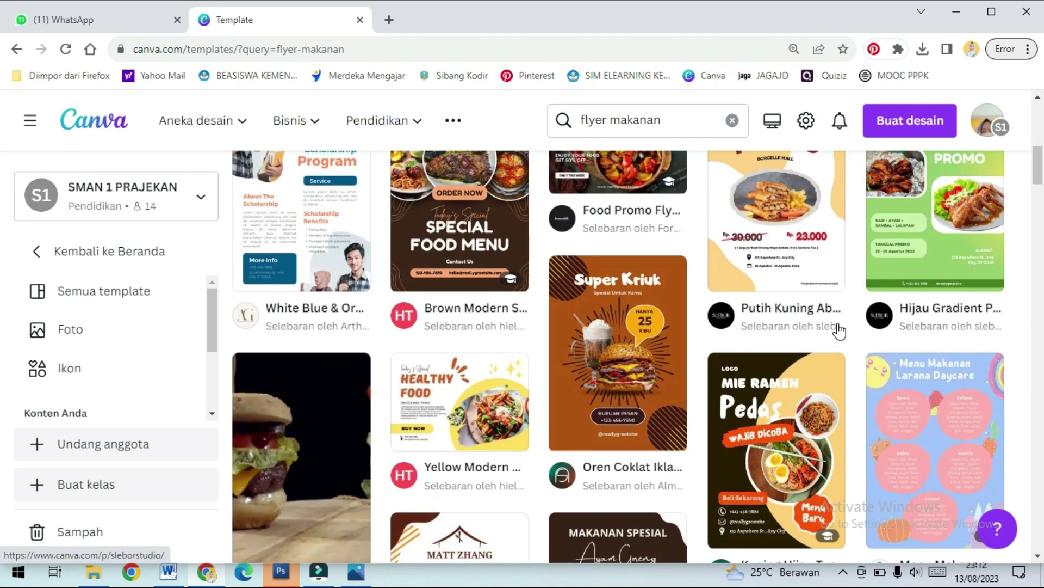
{"action": "scroll", "coordinate": [839, 331], "scroll_direction": "down", "scroll_amount": 5}
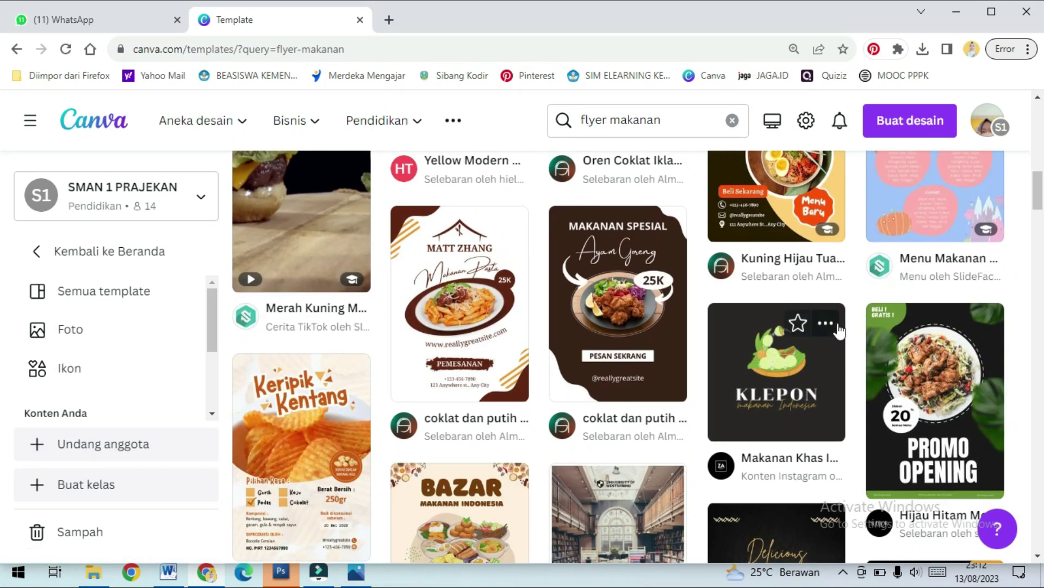
{"action": "scroll", "coordinate": [373, 424], "scroll_direction": "down", "scroll_amount": 1}
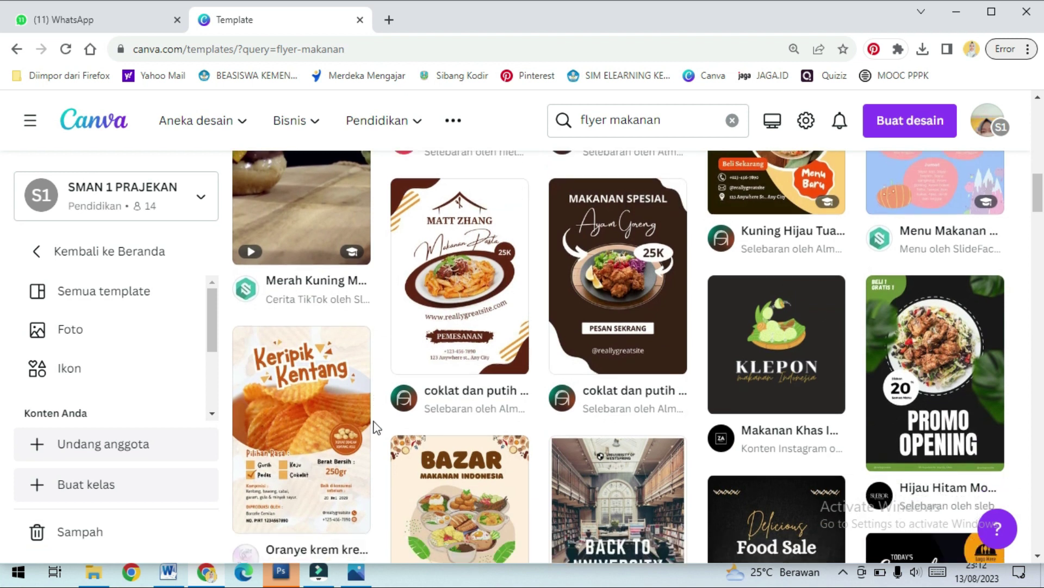
{"action": "scroll", "coordinate": [495, 392], "scroll_direction": "down", "scroll_amount": 2}
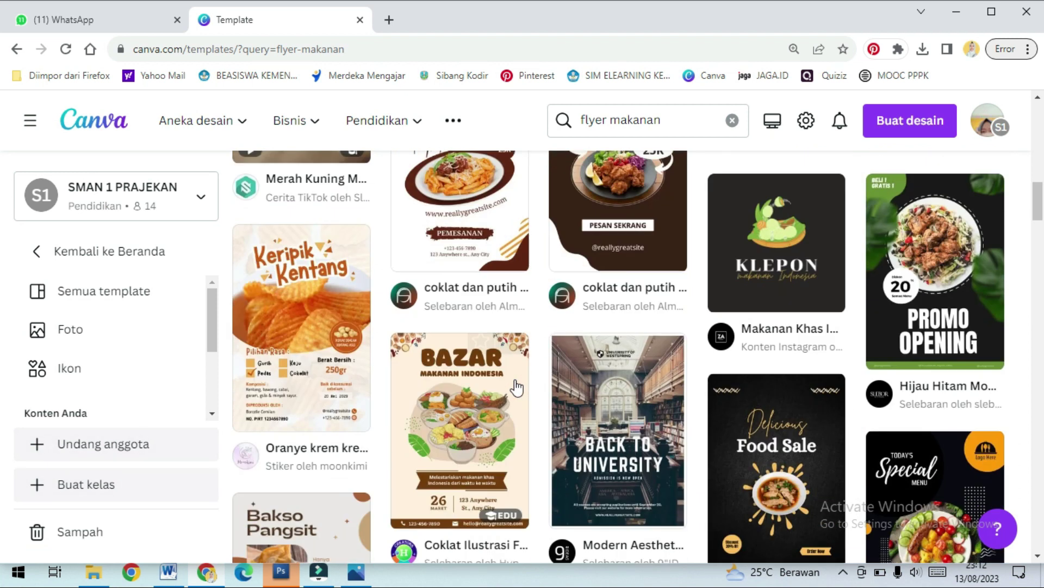
{"action": "scroll", "coordinate": [670, 357], "scroll_direction": "down", "scroll_amount": 2}
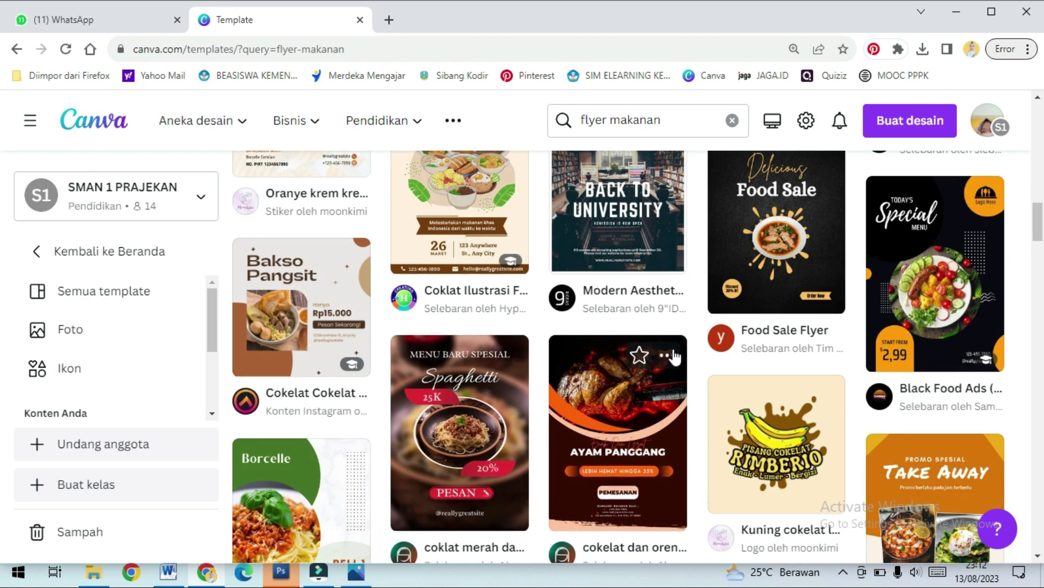
{"action": "scroll", "coordinate": [674, 356], "scroll_direction": "down", "scroll_amount": 2}
{"action": "scroll", "coordinate": [396, 339], "scroll_direction": "down", "scroll_amount": 2}
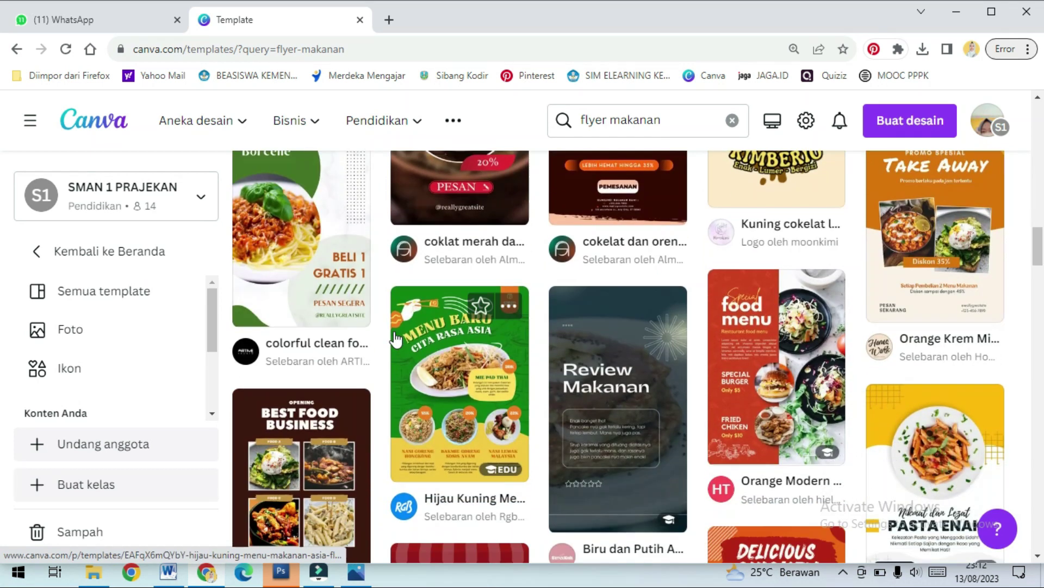
{"action": "scroll", "coordinate": [694, 340], "scroll_direction": "down", "scroll_amount": 1}
{"action": "scroll", "coordinate": [812, 302], "scroll_direction": "down", "scroll_amount": 2}
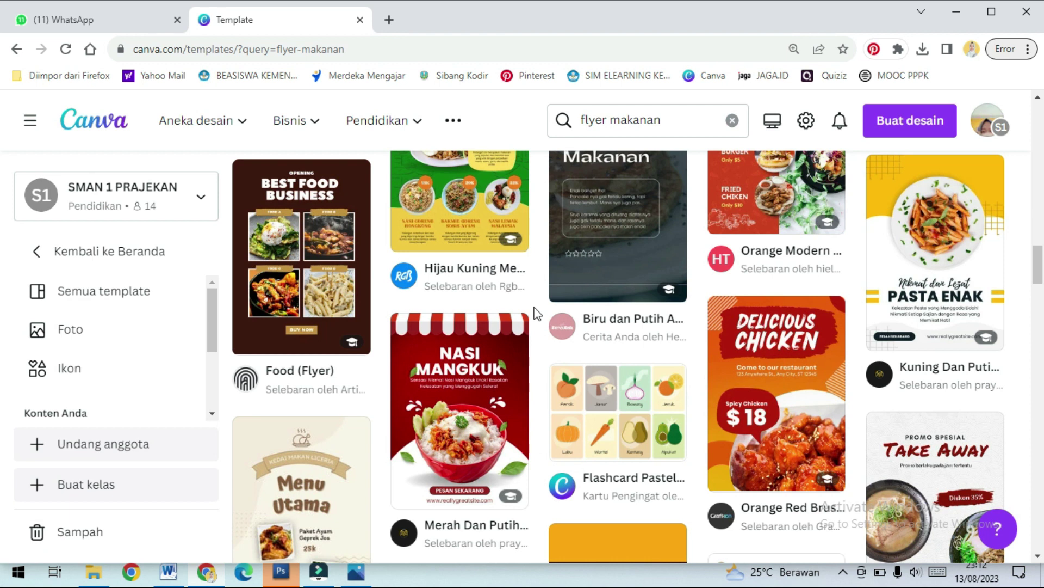
{"action": "scroll", "coordinate": [682, 326], "scroll_direction": "down", "scroll_amount": 2}
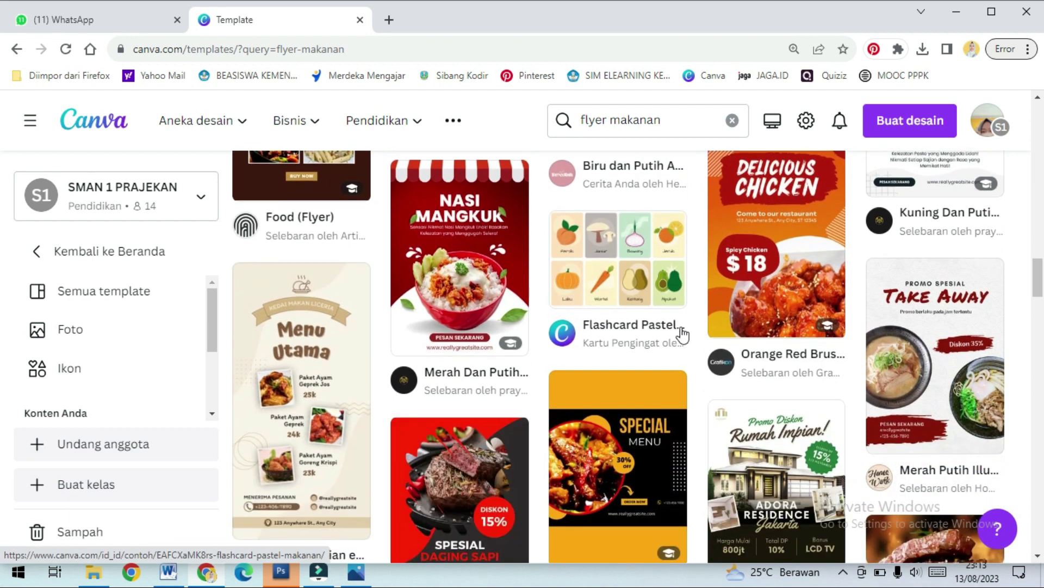
{"action": "scroll", "coordinate": [611, 349], "scroll_direction": "down", "scroll_amount": 3}
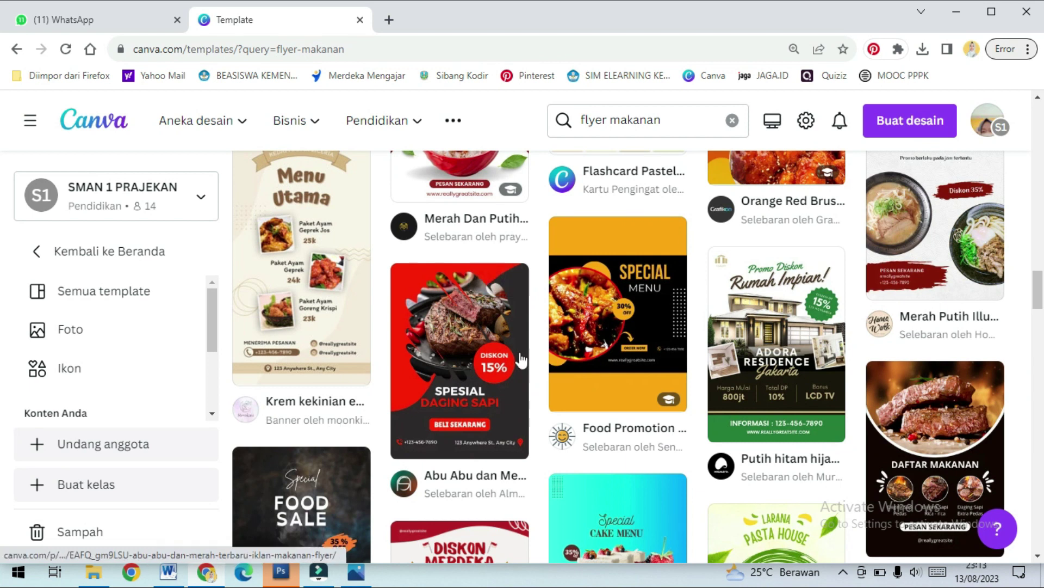
{"action": "scroll", "coordinate": [520, 359], "scroll_direction": "down", "scroll_amount": 3}
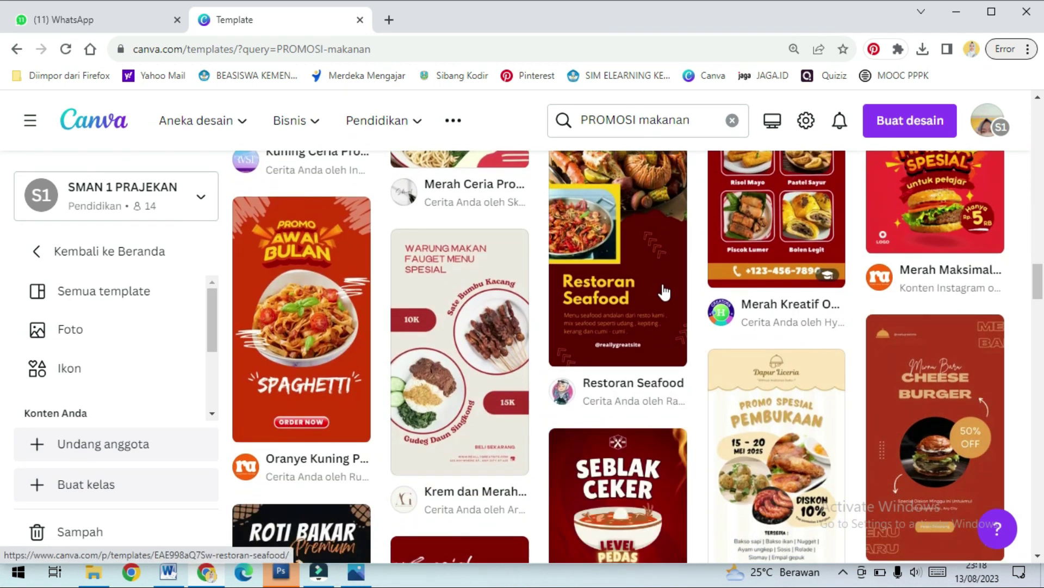
{"action": "scroll", "coordinate": [675, 343], "scroll_direction": "up", "scroll_amount": 1}
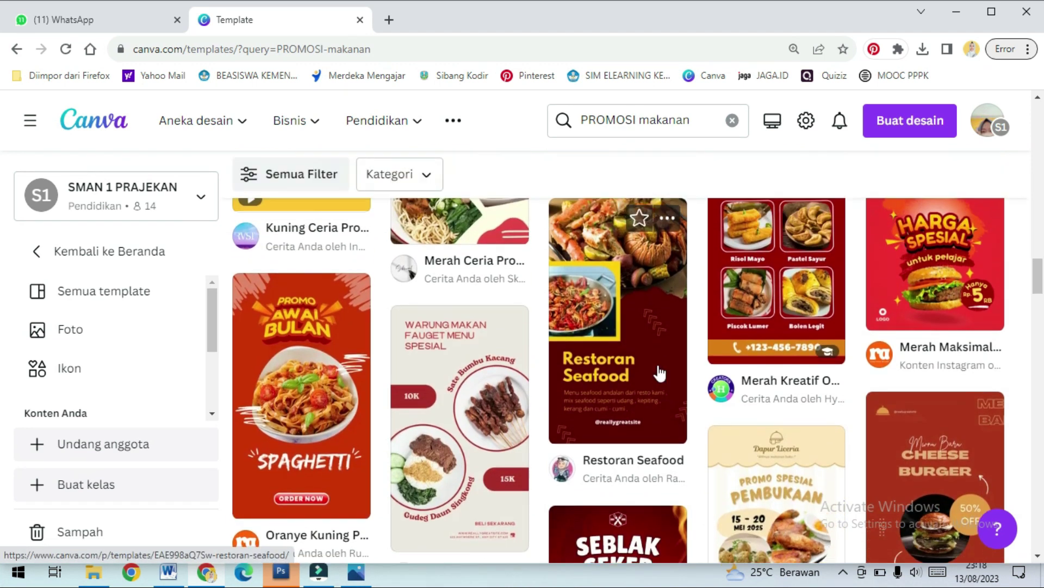
Preview the Restoran Seafood template and start editing a copy of it
{"action": "left_click", "coordinate": [660, 374]}
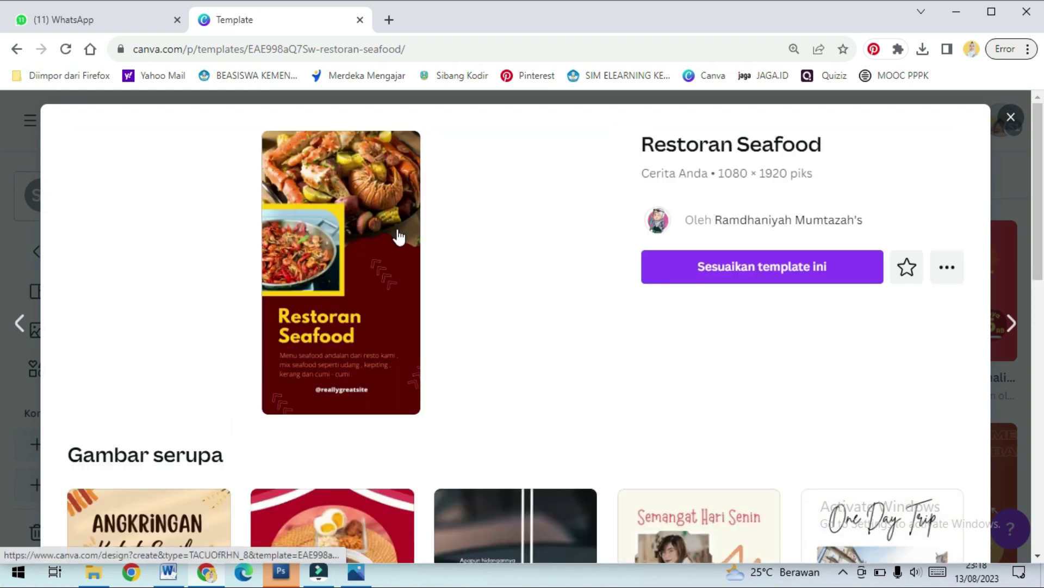
{"action": "left_click", "coordinate": [818, 270]}
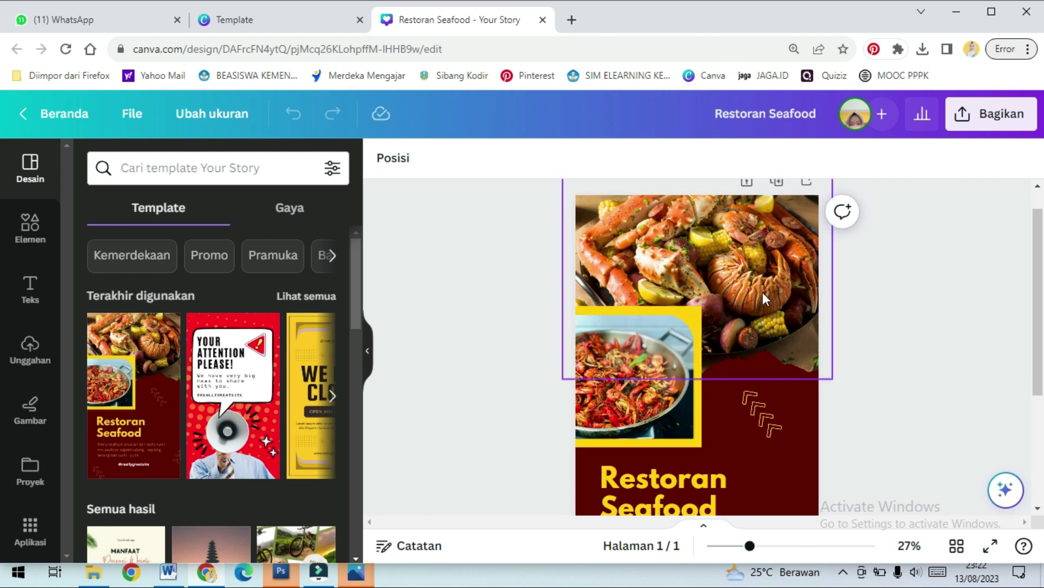
Delete the top seafood photo, restoring the accidentally deleted frame so the empty frame stays selected
{"action": "scroll", "coordinate": [762, 292], "scroll_direction": "down", "scroll_amount": 3}
{"action": "scroll", "coordinate": [764, 351], "scroll_direction": "up", "scroll_amount": 4}
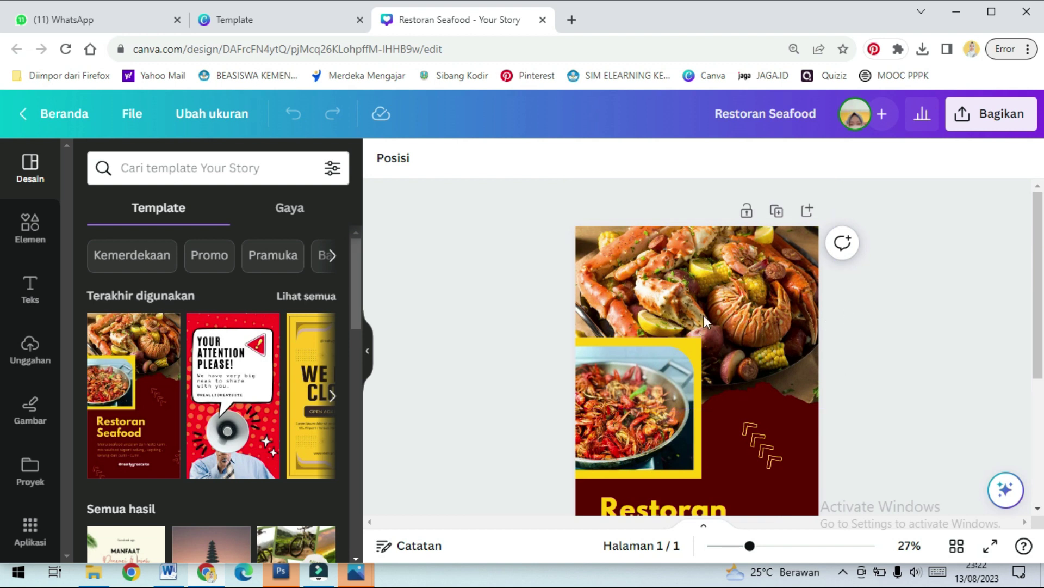
{"action": "left_click", "coordinate": [752, 304]}
{"action": "key", "text": "Delete"}
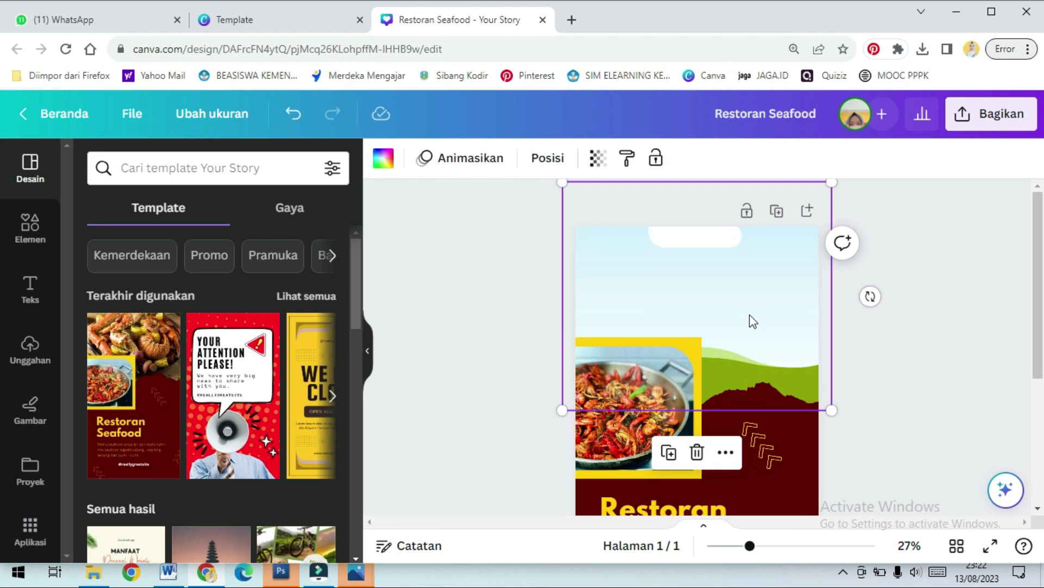
{"action": "key", "text": "Delete"}
{"action": "scroll", "coordinate": [799, 333], "scroll_direction": "down", "scroll_amount": 5}
{"action": "scroll", "coordinate": [791, 340], "scroll_direction": "up", "scroll_amount": 5}
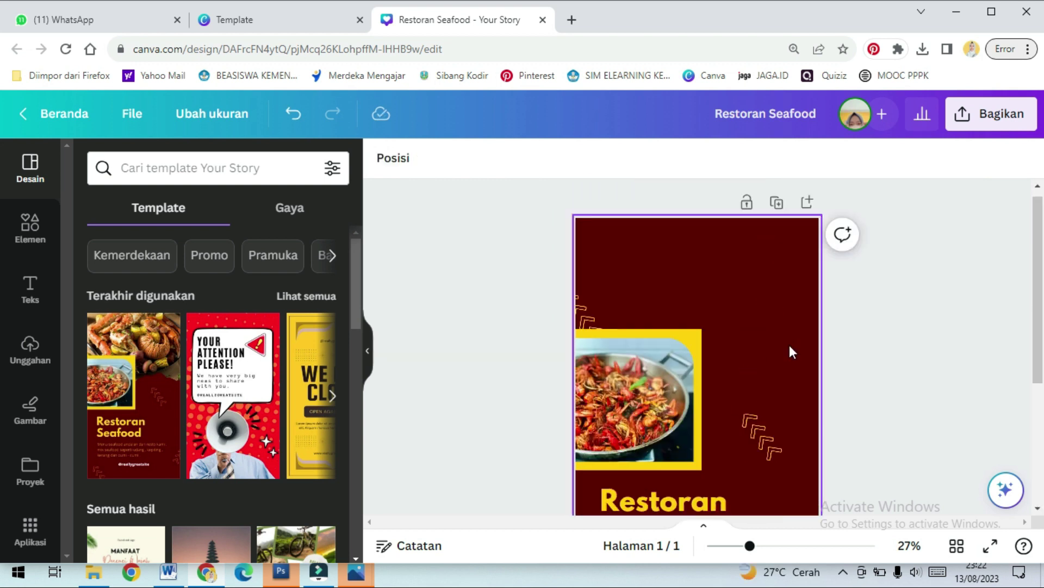
{"action": "key", "text": "ctrl+z"}
{"action": "scroll", "coordinate": [772, 356], "scroll_direction": "down", "scroll_amount": 4}
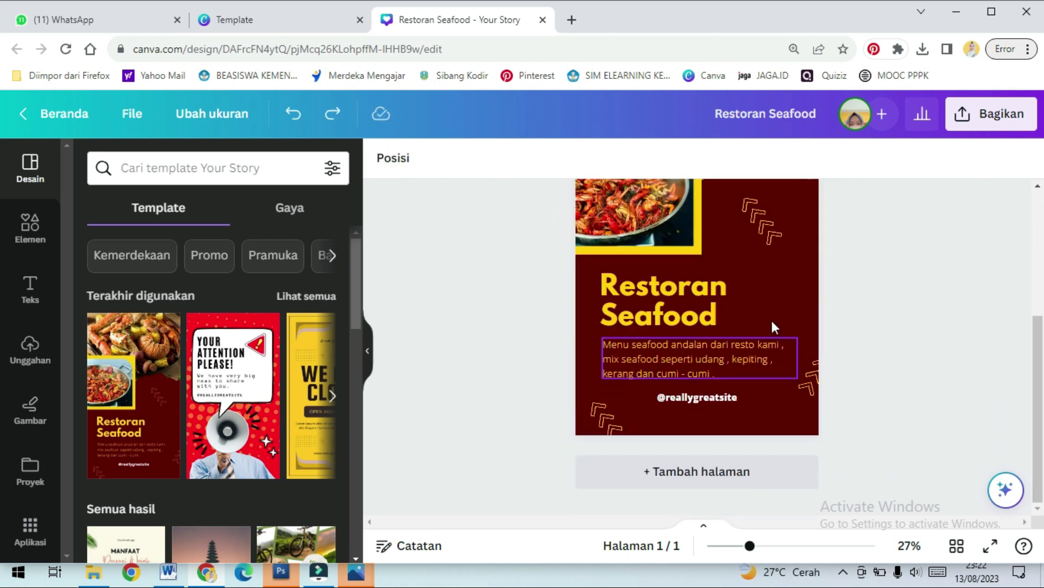
{"action": "scroll", "coordinate": [816, 310], "scroll_direction": "up", "scroll_amount": 3}
{"action": "left_click", "coordinate": [726, 258]}
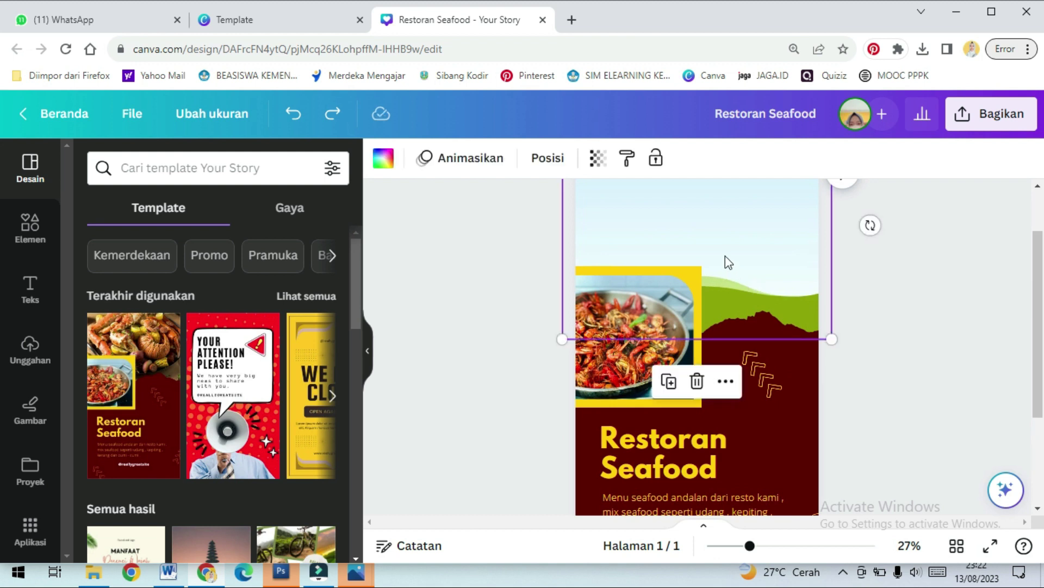
{"action": "scroll", "coordinate": [821, 329], "scroll_direction": "up", "scroll_amount": 3}
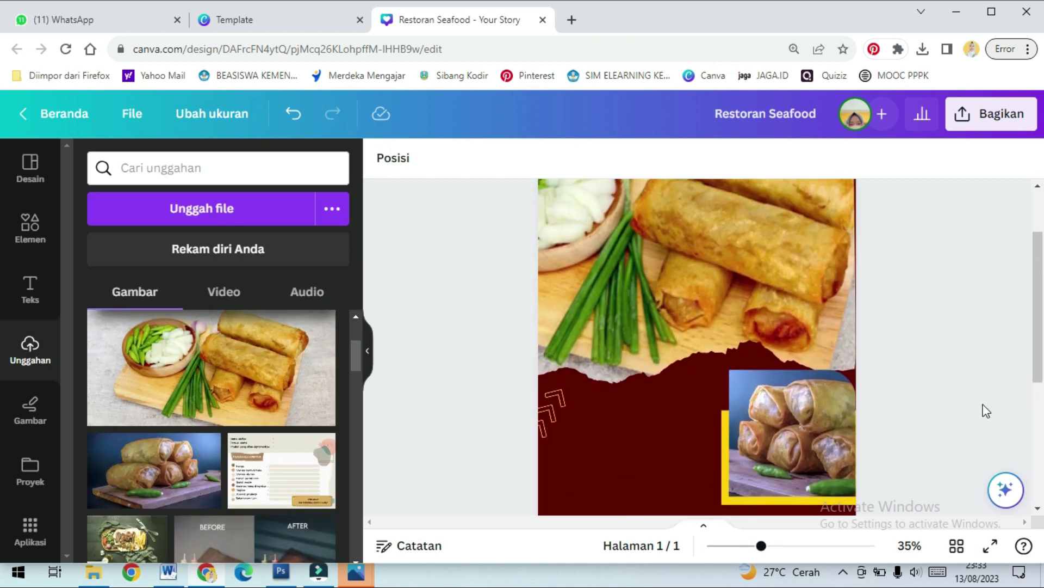
Move the small spring-roll photo and yellow rectangle up, with the photo over the rectangle
{"action": "scroll", "coordinate": [986, 411], "scroll_direction": "up", "scroll_amount": 2}
{"action": "scroll", "coordinate": [925, 406], "scroll_direction": "down", "scroll_amount": 2}
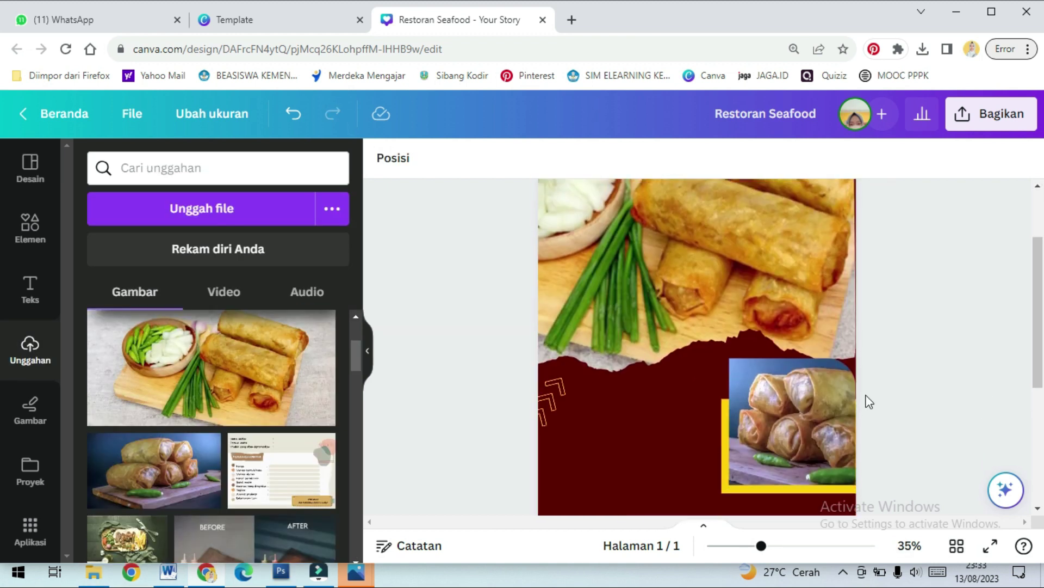
{"action": "left_click", "coordinate": [794, 425]}
{"action": "left_click", "coordinate": [725, 421], "text": "shift"}
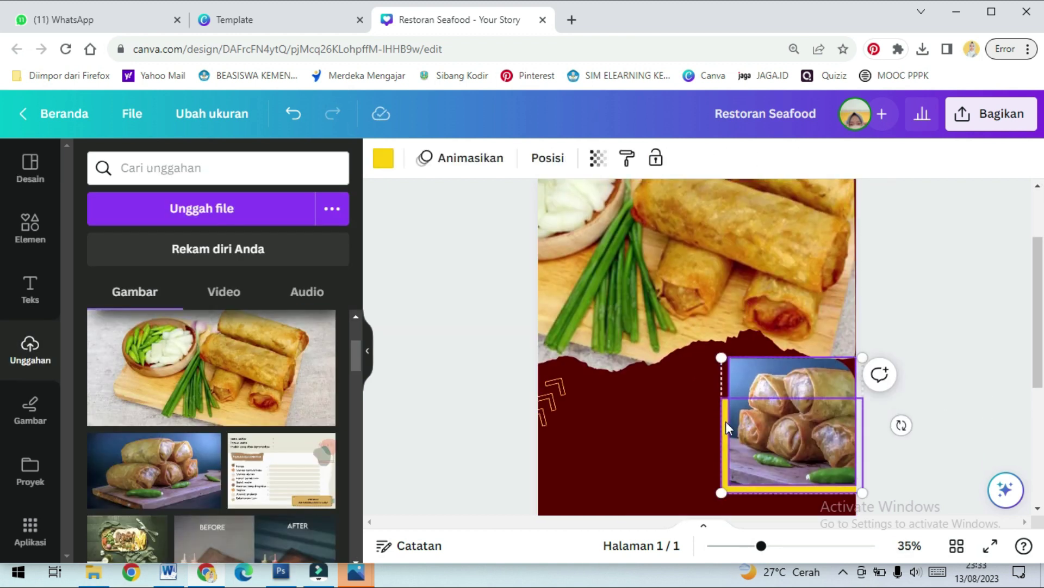
{"action": "left_click_drag", "start_coordinate": [783, 418], "coordinate": [783, 393]}
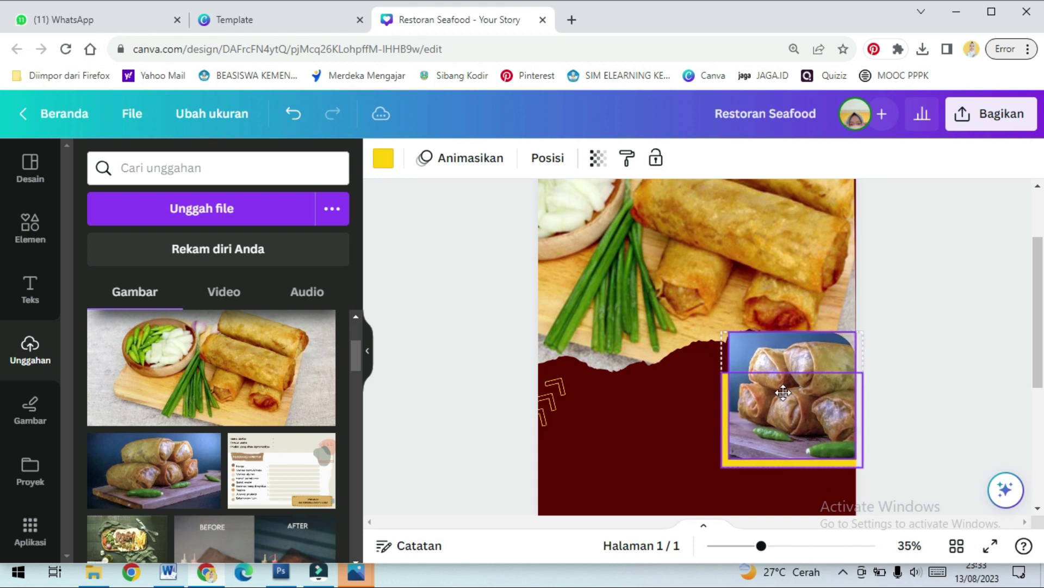
{"action": "left_click", "coordinate": [953, 391]}
{"action": "left_click", "coordinate": [802, 426]}
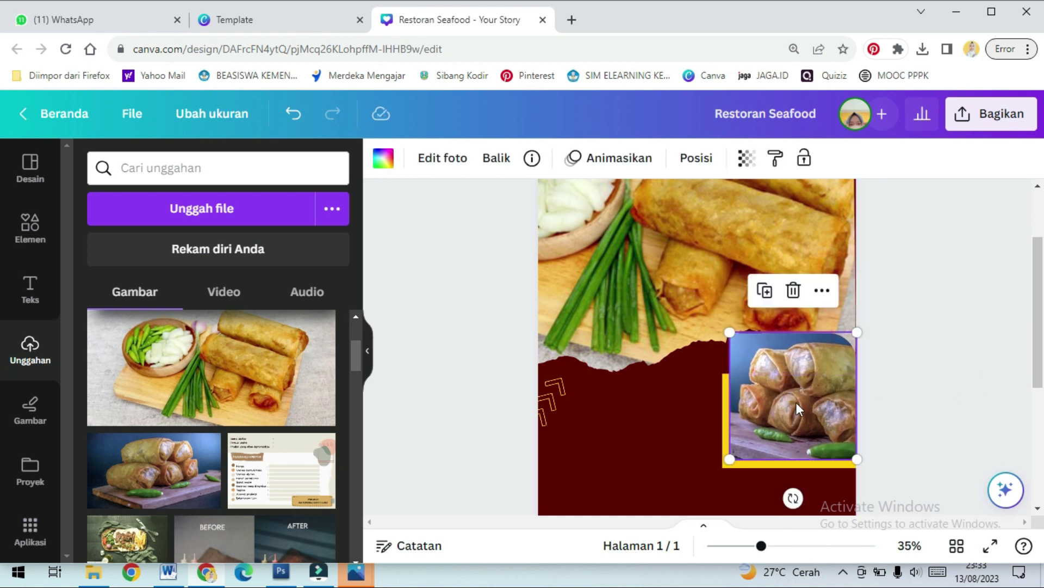
{"action": "left_click_drag", "start_coordinate": [802, 426], "coordinate": [801, 408]}
{"action": "left_click_drag", "start_coordinate": [794, 454], "coordinate": [793, 434]}
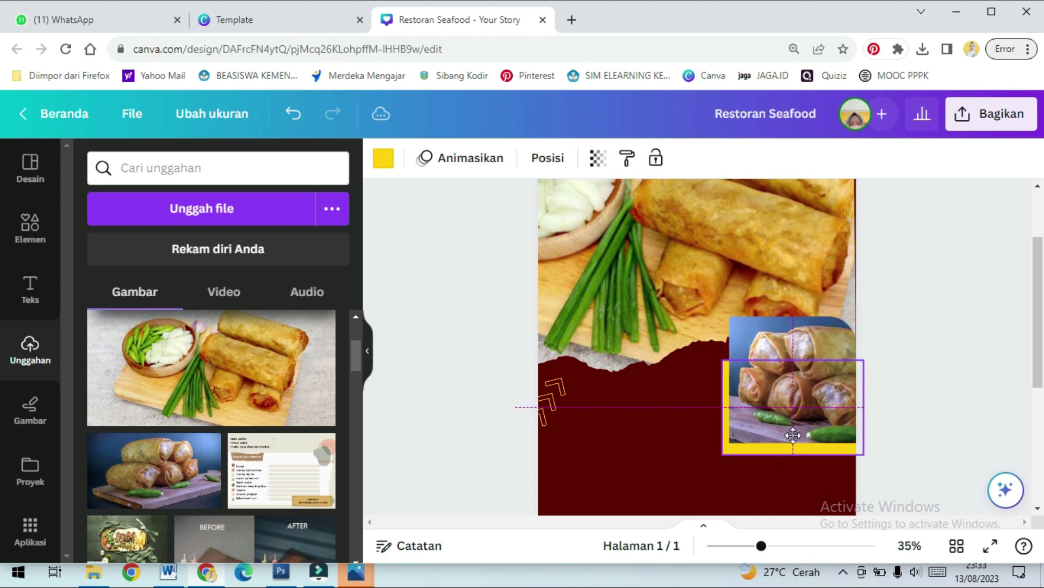
{"action": "left_click", "coordinate": [895, 410]}
{"action": "scroll", "coordinate": [895, 411], "scroll_direction": "up", "scroll_amount": 2}
{"action": "scroll", "coordinate": [893, 408], "scroll_direction": "down", "scroll_amount": 4}
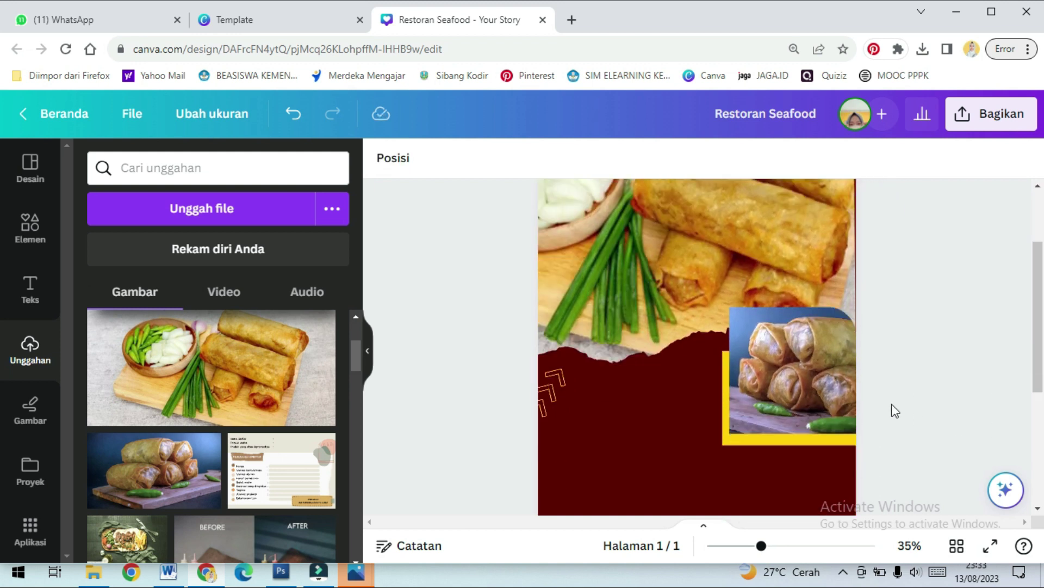
Zoom out and move the Restoran Seafood title above the menu description paragraph
{"action": "left_click_drag", "start_coordinate": [751, 550], "coordinate": [736, 546]}
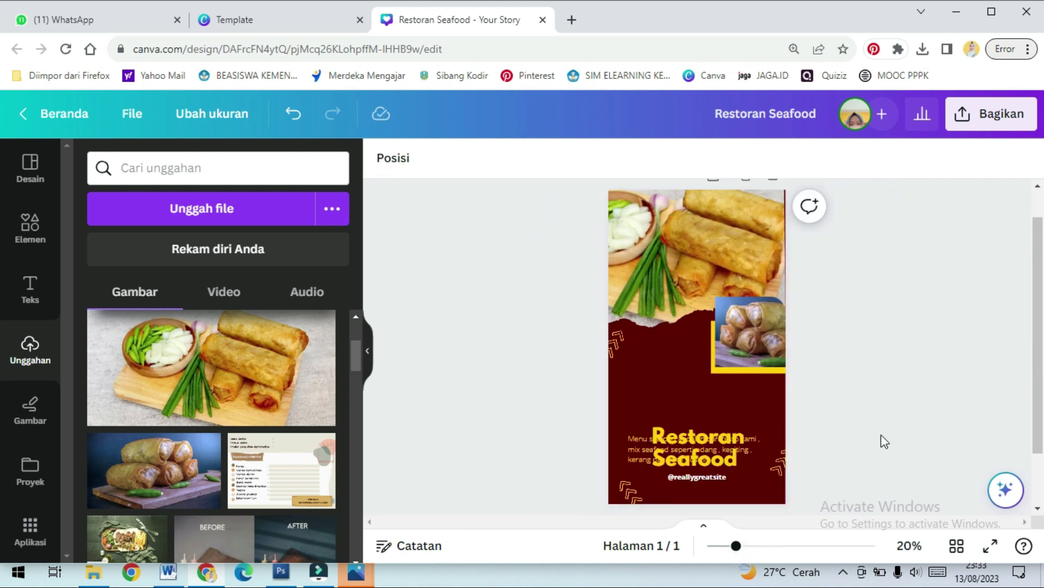
{"action": "left_click", "coordinate": [719, 433]}
{"action": "left_click_drag", "start_coordinate": [714, 502], "coordinate": [729, 460]}
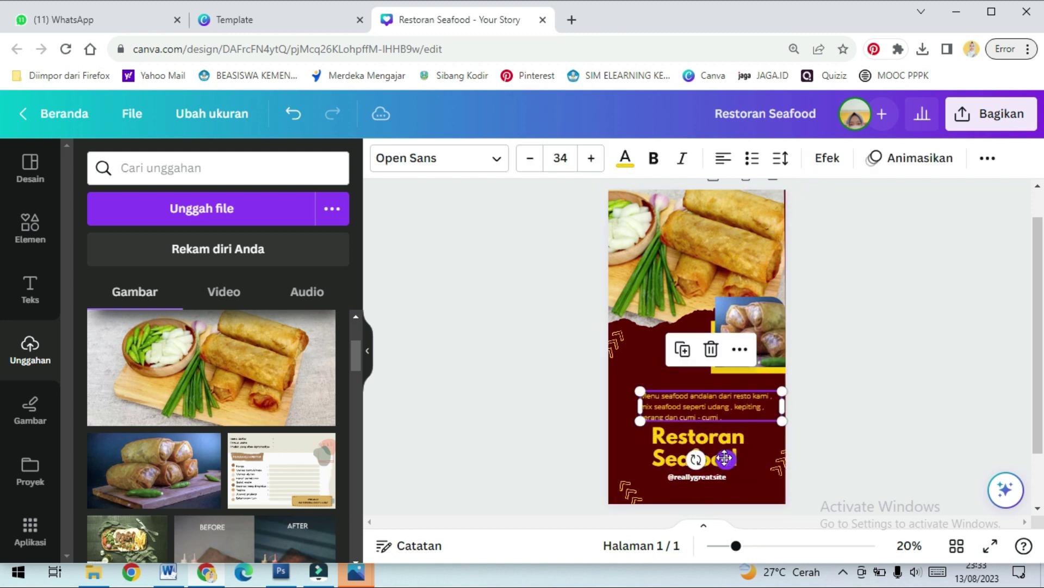
{"action": "left_click", "coordinate": [724, 462]}
{"action": "left_click_drag", "start_coordinate": [734, 509], "coordinate": [714, 466]}
{"action": "left_click", "coordinate": [736, 412]}
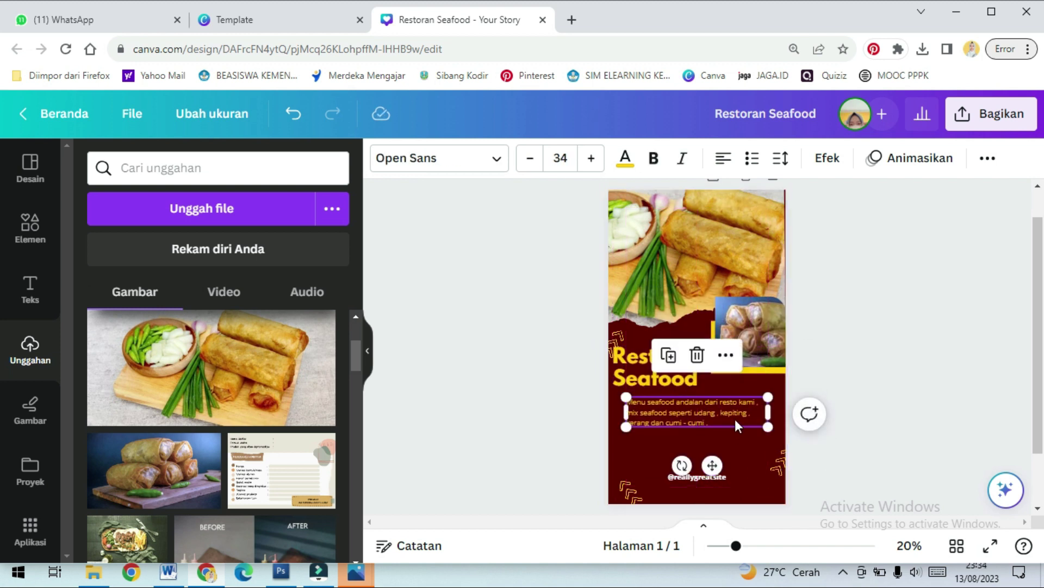
{"action": "left_click", "coordinate": [858, 380]}
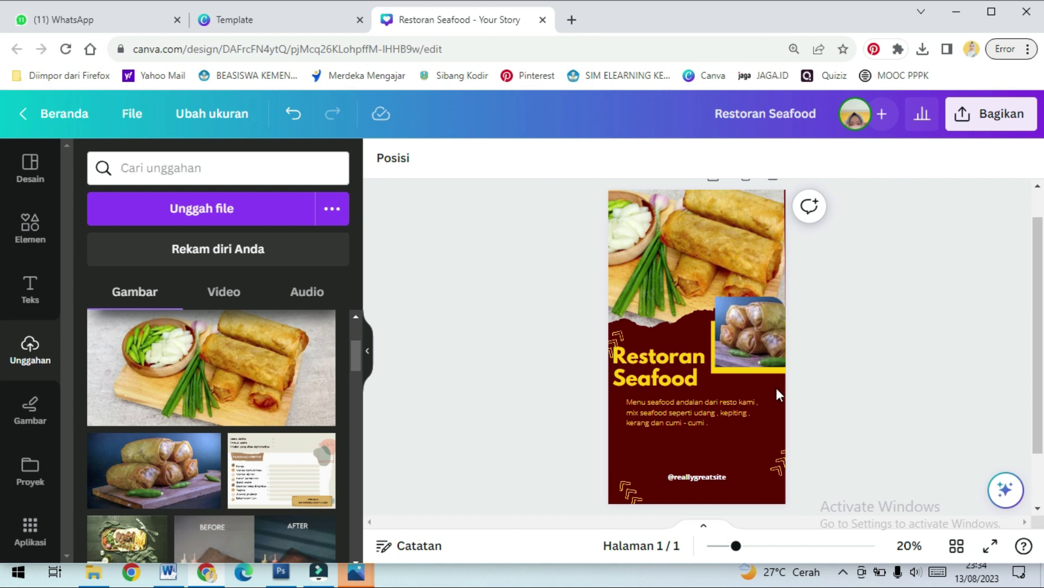
Replace the title text with LUMPIA AZIFA, adjust its alignment and nudge it slightly right
{"action": "left_click", "coordinate": [640, 360]}
{"action": "double_click", "coordinate": [641, 359]}
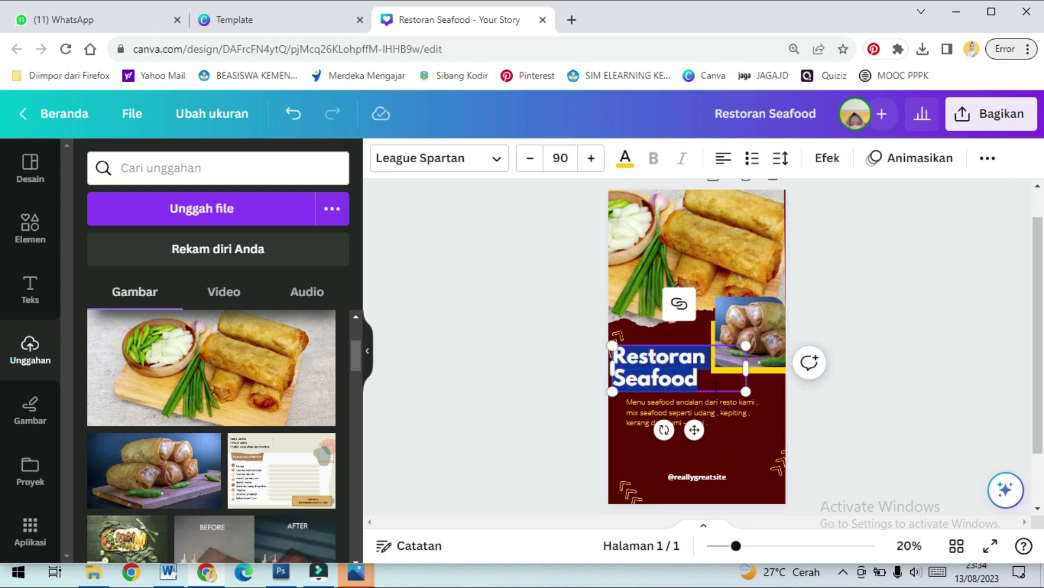
{"action": "type", "text": "lu"}
{"action": "key", "text": "BackSpace"}
{"action": "key", "text": "BackSpace"}
{"action": "type", "text": "LUMPIA A"}
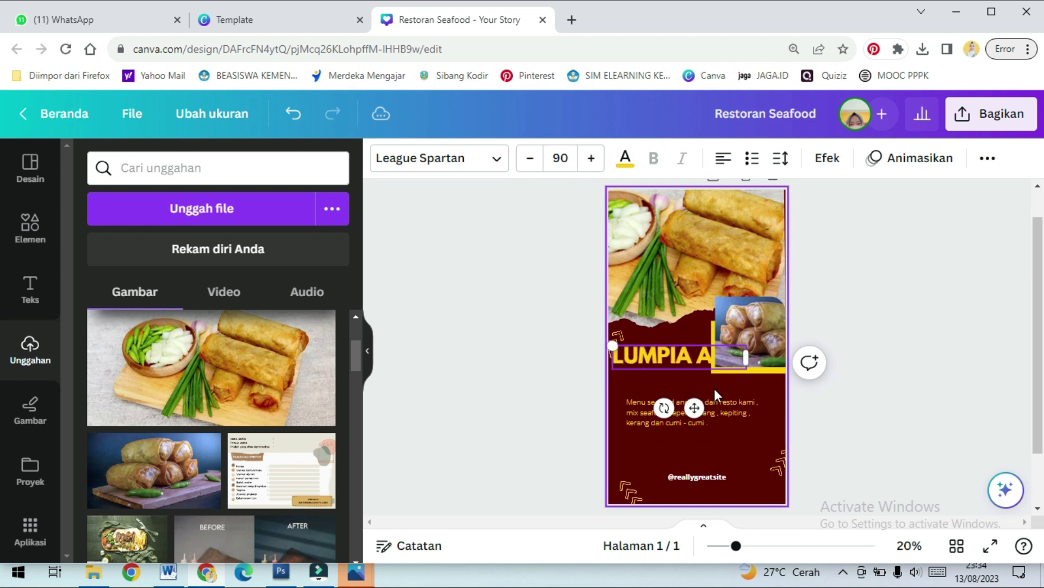
{"action": "type", "text": "ZIFA"}
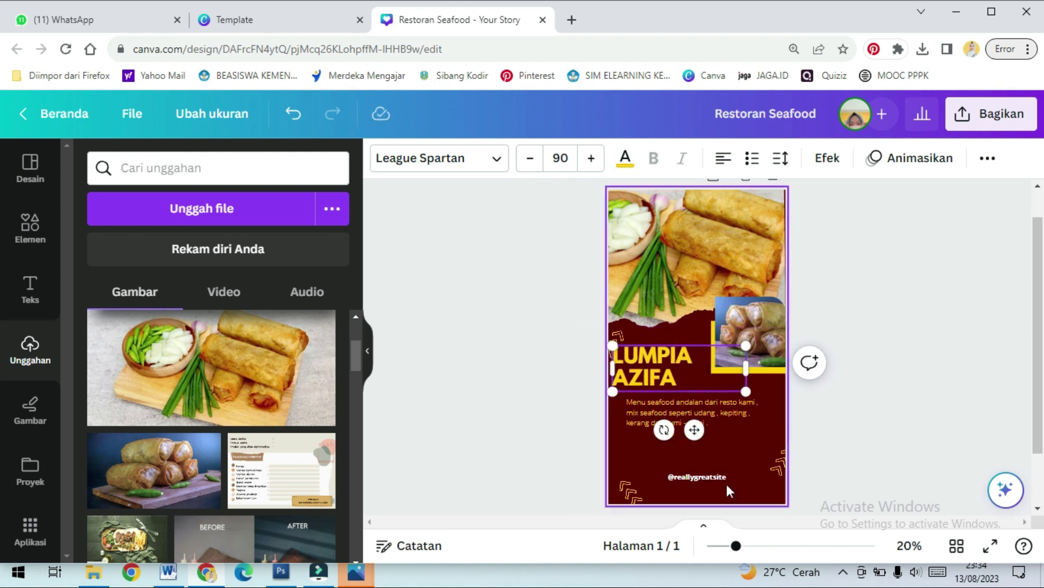
{"action": "left_click", "coordinate": [726, 162]}
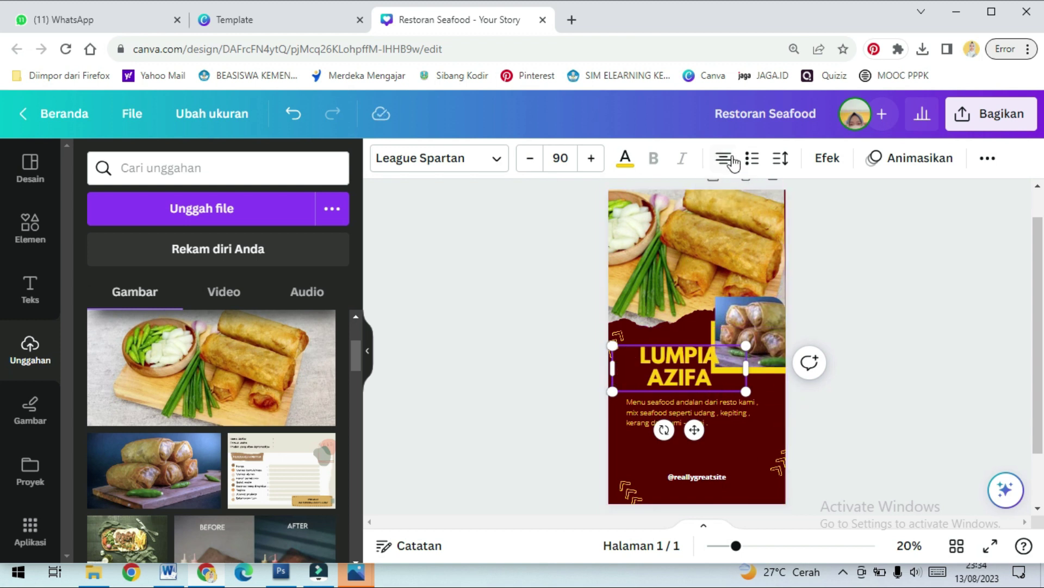
{"action": "left_click", "coordinate": [732, 163]}
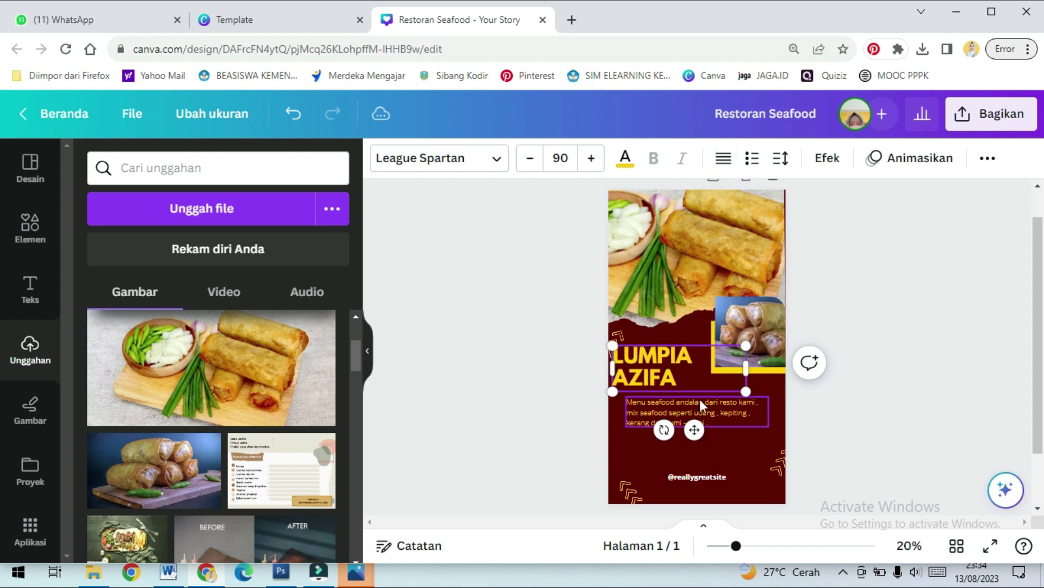
{"action": "left_click_drag", "start_coordinate": [698, 344], "coordinate": [711, 346]}
{"action": "left_click", "coordinate": [866, 409]}
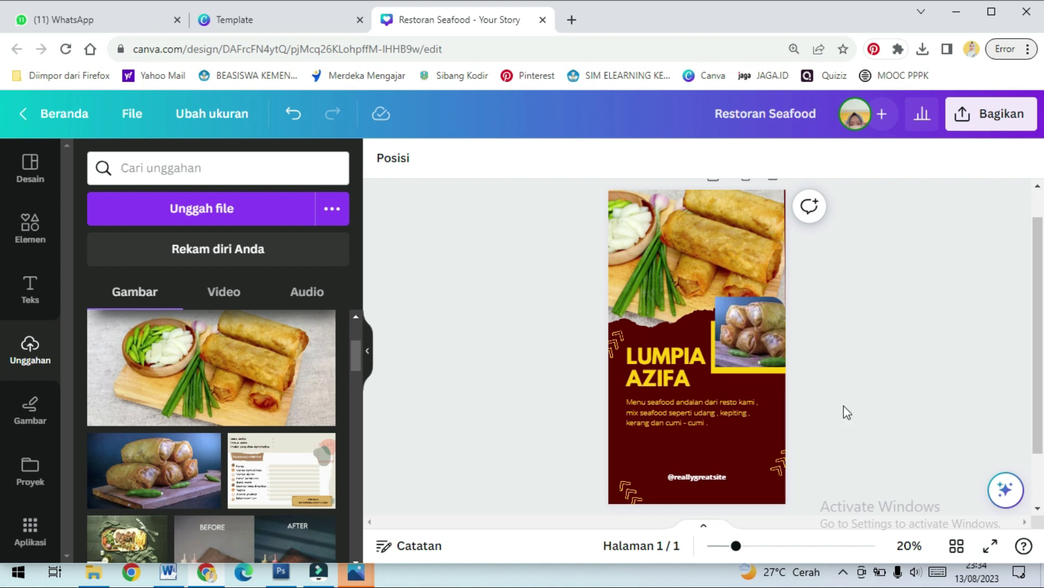
Duplicate the menu paragraph and place the copy below the original
{"action": "left_click", "coordinate": [687, 414]}
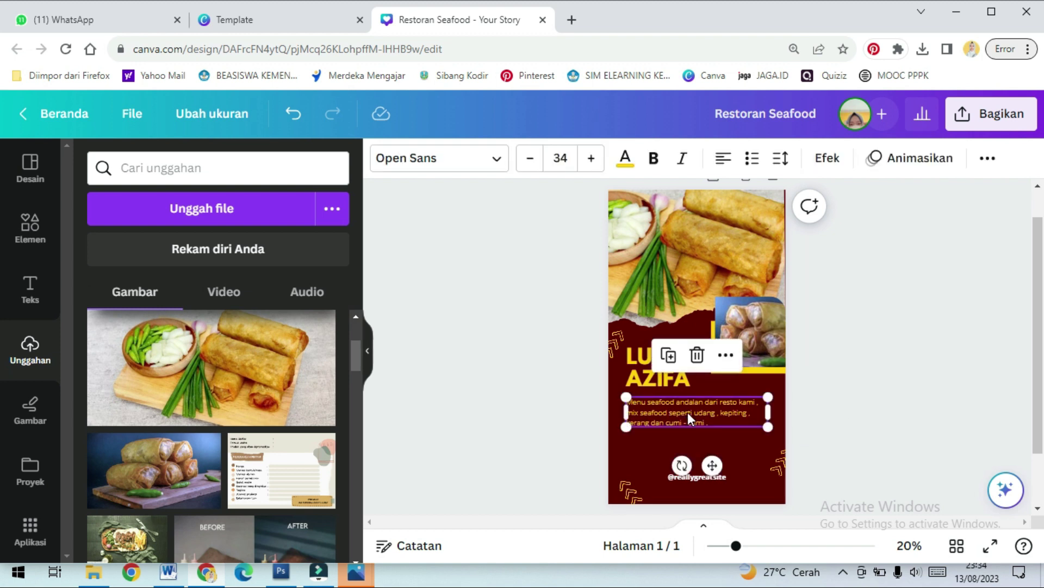
{"action": "left_click", "coordinate": [669, 354]}
{"action": "left_click_drag", "start_coordinate": [726, 413], "coordinate": [728, 466]}
Retype the original paragraph as the one-line subtitle LUMPIA AYAM & LUMPIA DAGING
{"action": "left_click", "coordinate": [697, 424]}
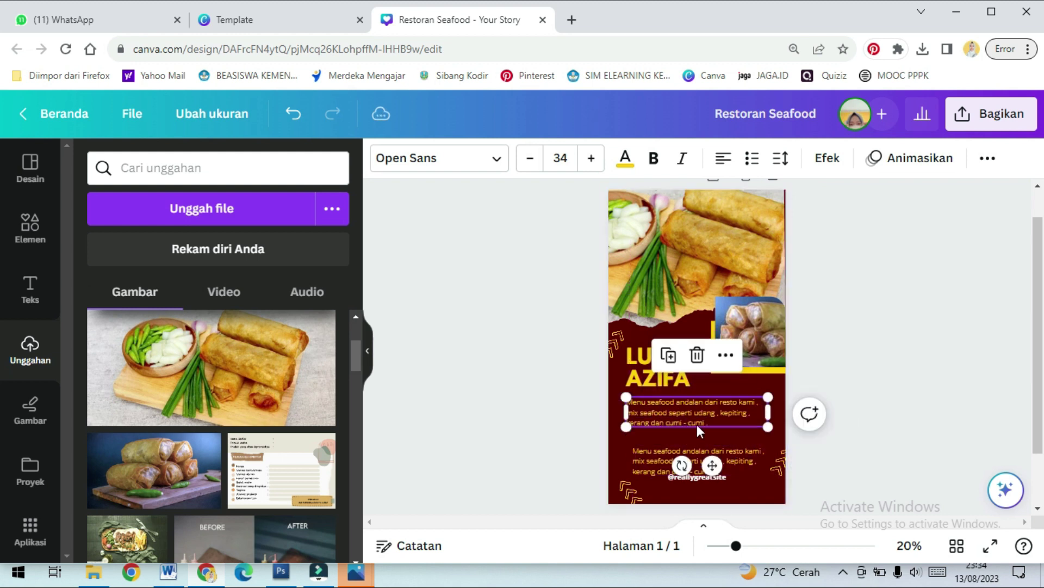
{"action": "left_click", "coordinate": [695, 422]}
{"action": "left_click_drag", "start_coordinate": [707, 423], "coordinate": [621, 395]}
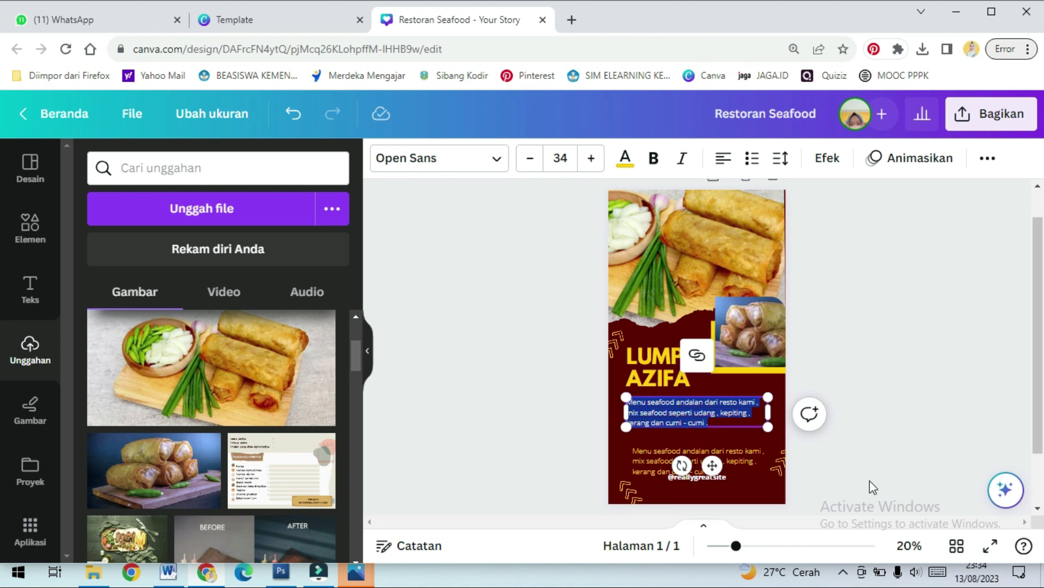
{"action": "type", "text": "u"}
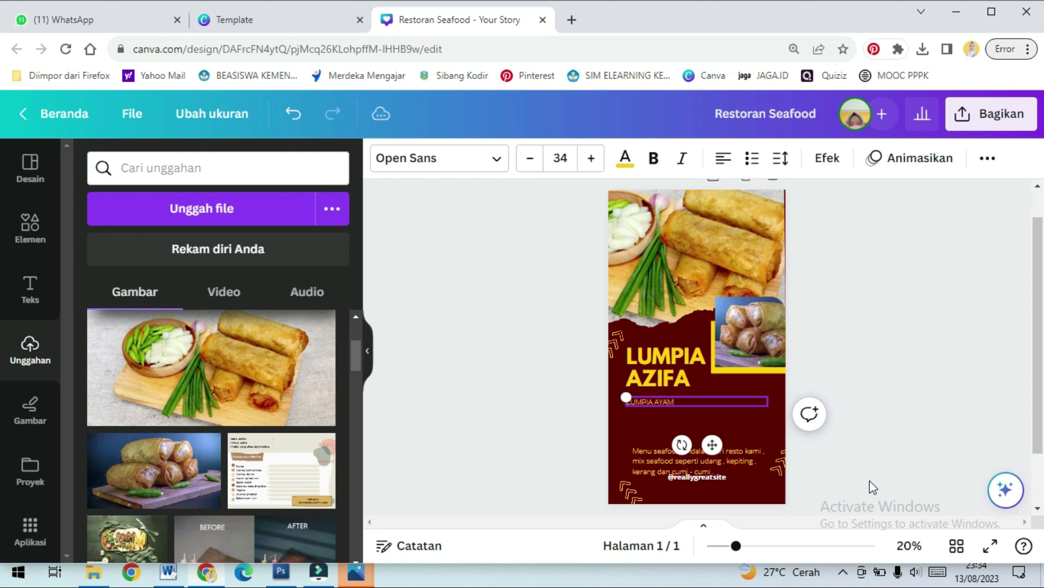
{"action": "key", "text": "Return"}
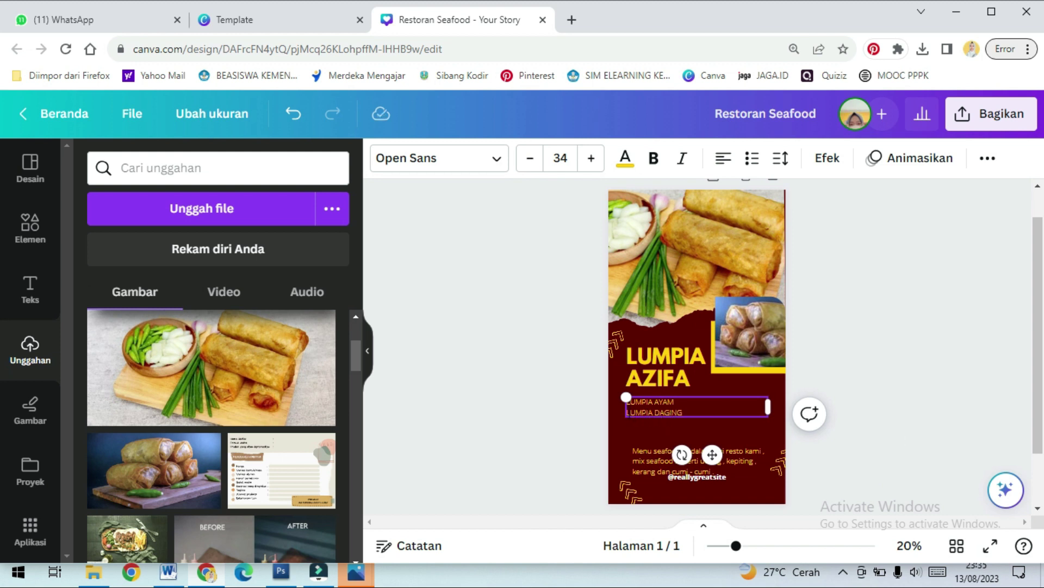
{"action": "key", "text": "BackSpace"}
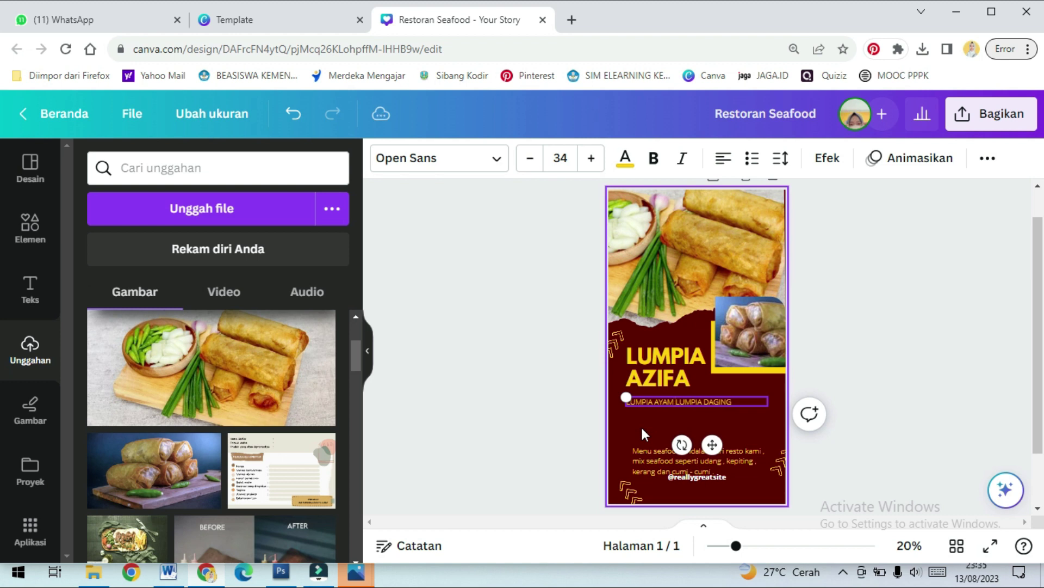
{"action": "type", "text": "&"}
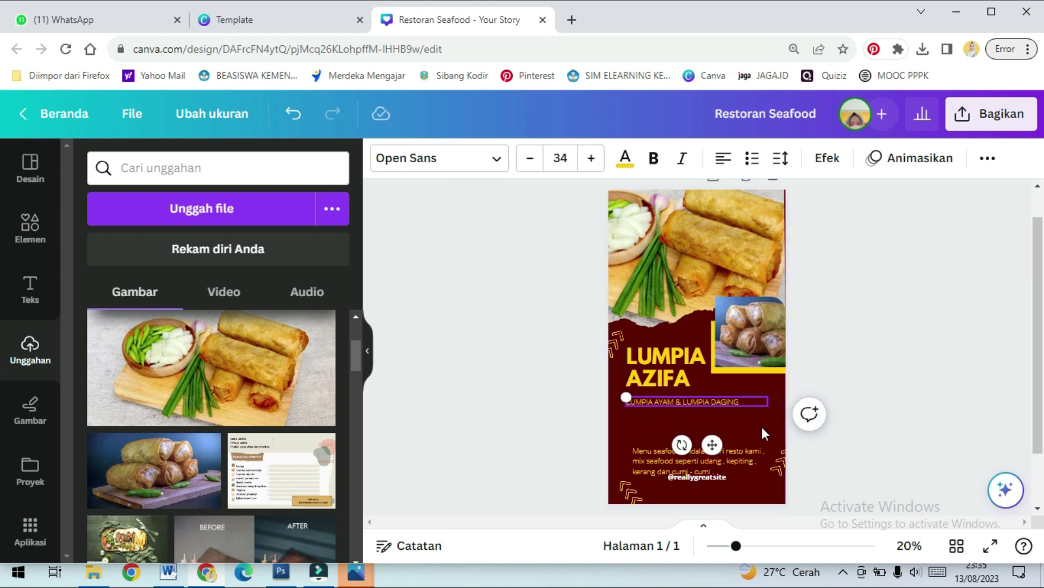
{"action": "left_click_drag", "start_coordinate": [713, 445], "coordinate": [715, 436]}
Enlarge the subtitle to font size 41 and nudge it up close under the title
{"action": "left_click", "coordinate": [746, 432]}
{"action": "left_click", "coordinate": [735, 398]}
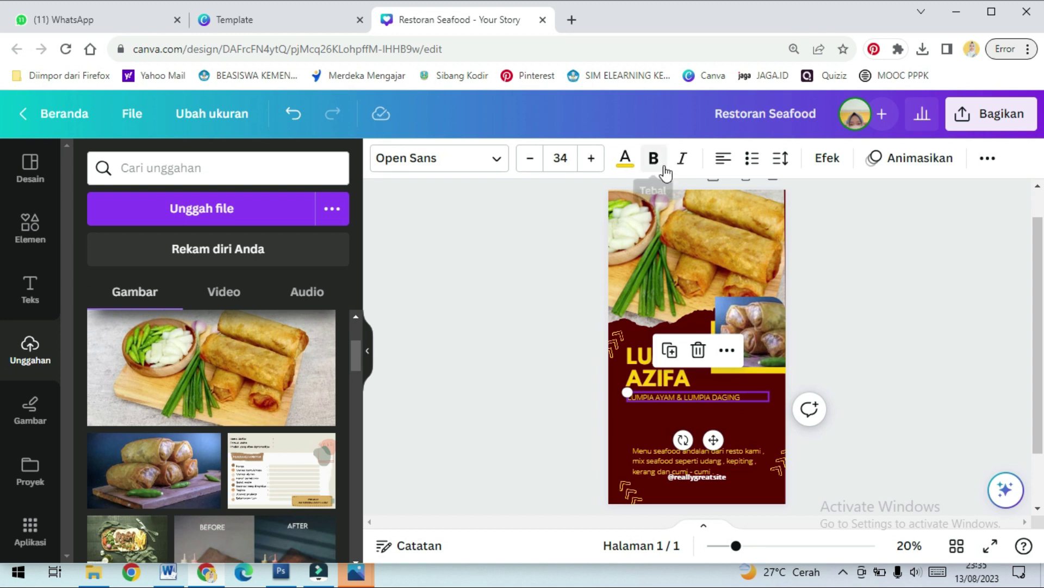
{"action": "left_click", "coordinate": [593, 159]}
{"action": "left_click", "coordinate": [594, 160]}
{"action": "left_click", "coordinate": [594, 159]}
{"action": "left_click", "coordinate": [594, 159]}
{"action": "left_click", "coordinate": [594, 159]}
{"action": "left_click", "coordinate": [594, 160]}
{"action": "left_click", "coordinate": [594, 159]}
{"action": "left_click", "coordinate": [726, 439]}
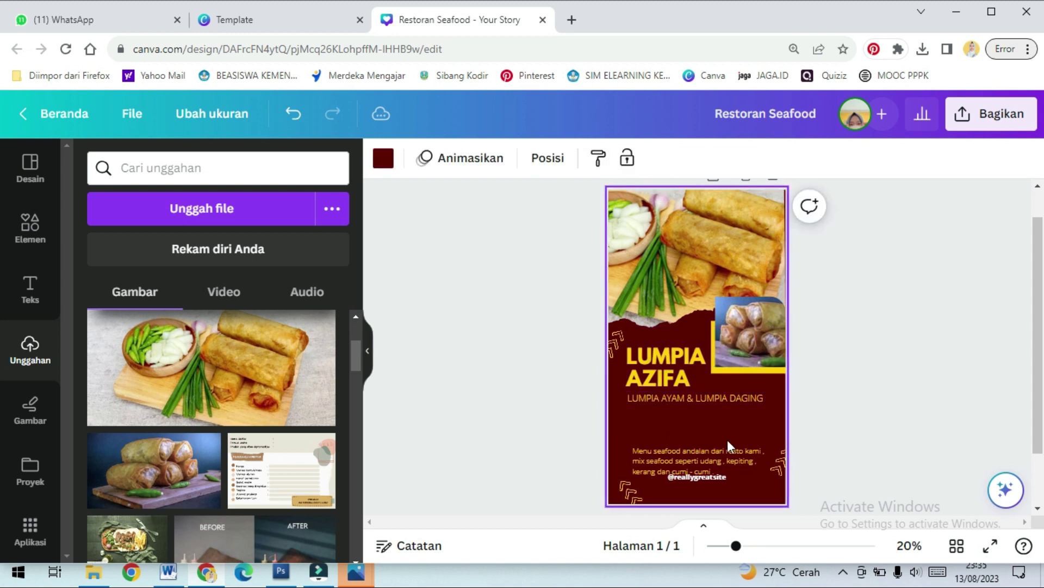
{"action": "left_click", "coordinate": [724, 400]}
{"action": "left_click_drag", "start_coordinate": [712, 441], "coordinate": [713, 435]}
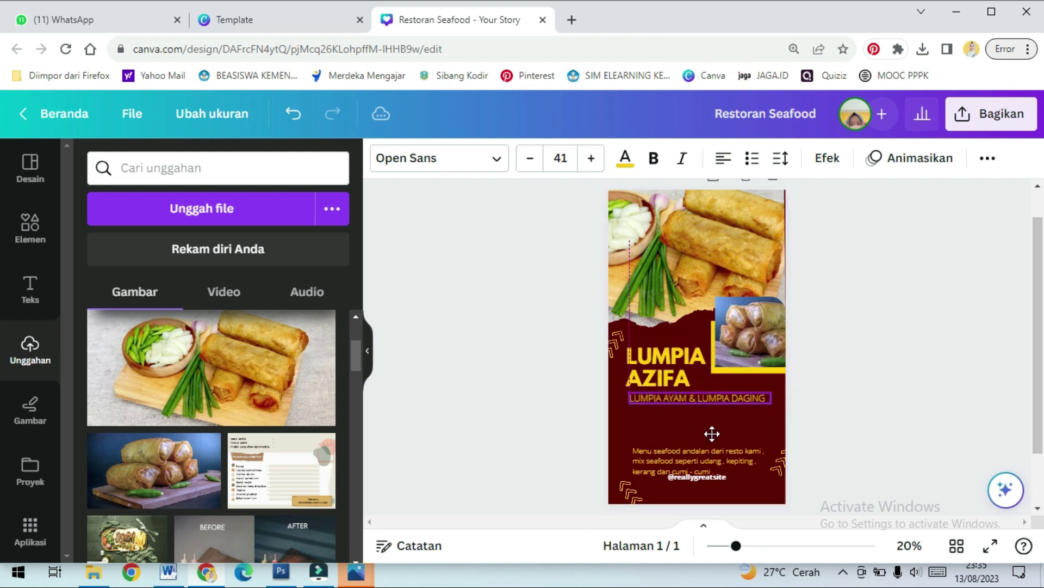
{"action": "left_click", "coordinate": [774, 425]}
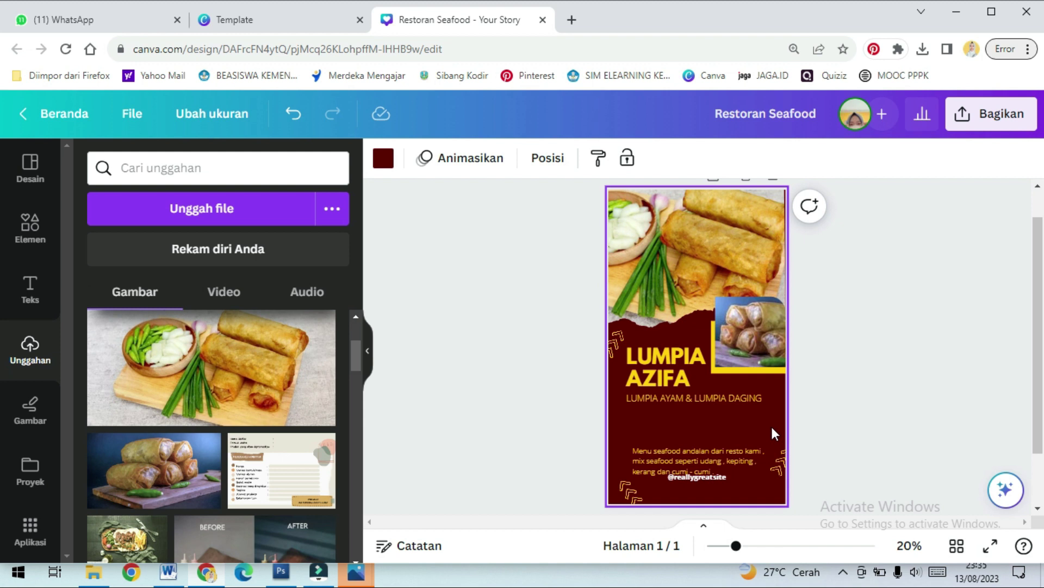
{"action": "scroll", "coordinate": [759, 413], "scroll_direction": "down", "scroll_amount": 2}
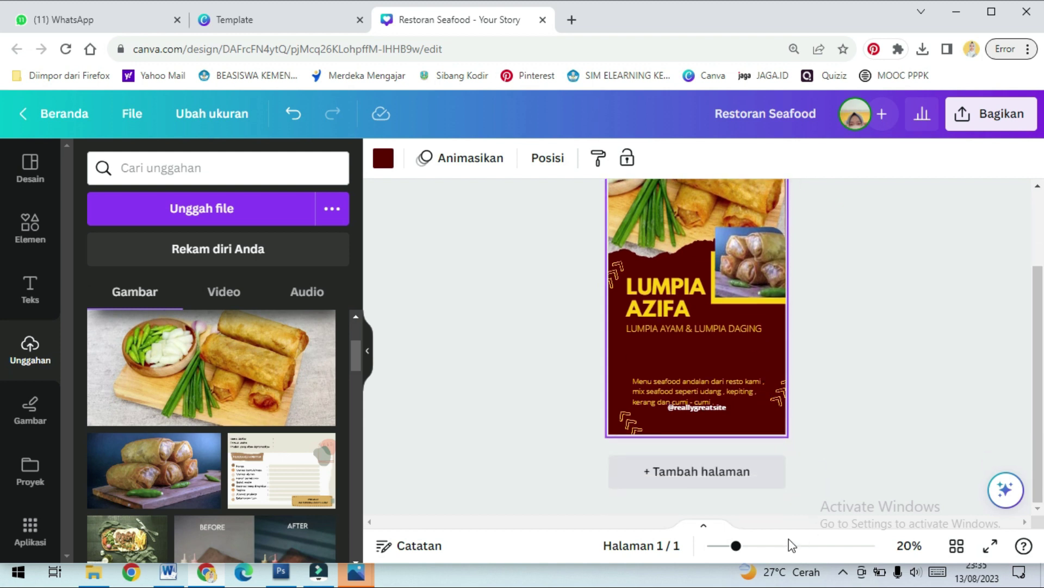
Zoom to 34% and move the website handle text up below the subtitle
{"action": "left_click", "coordinate": [761, 546]}
{"action": "scroll", "coordinate": [730, 410], "scroll_direction": "down", "scroll_amount": 3}
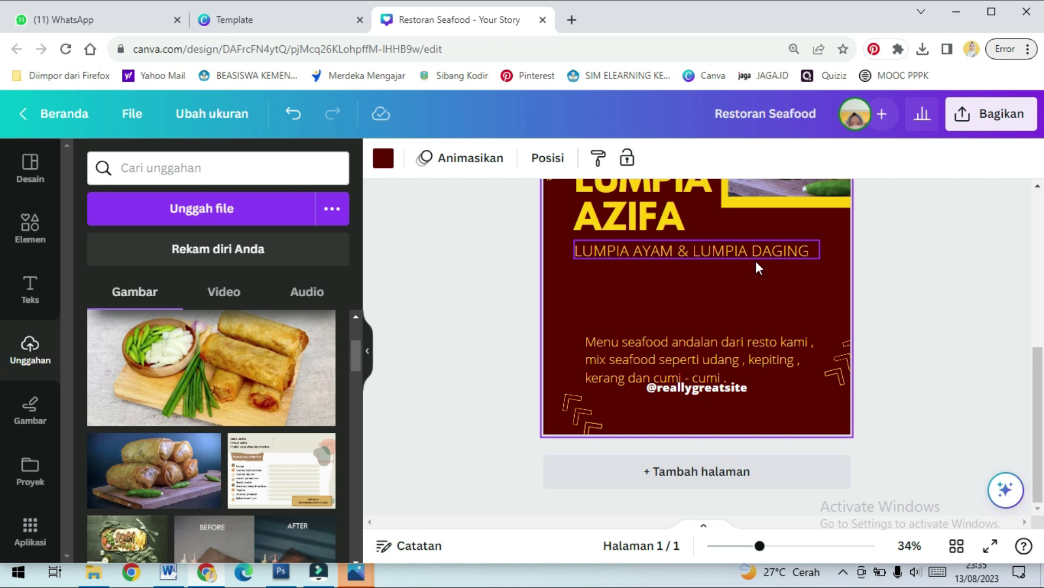
{"action": "scroll", "coordinate": [761, 276], "scroll_direction": "up", "scroll_amount": 3}
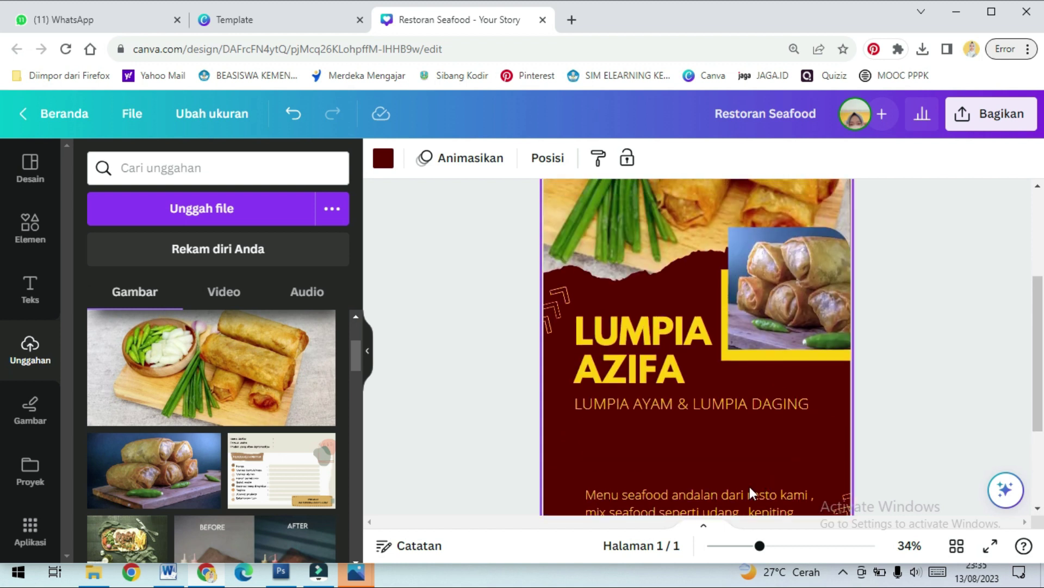
{"action": "scroll", "coordinate": [697, 412], "scroll_direction": "down", "scroll_amount": 3}
{"action": "left_click", "coordinate": [708, 389]}
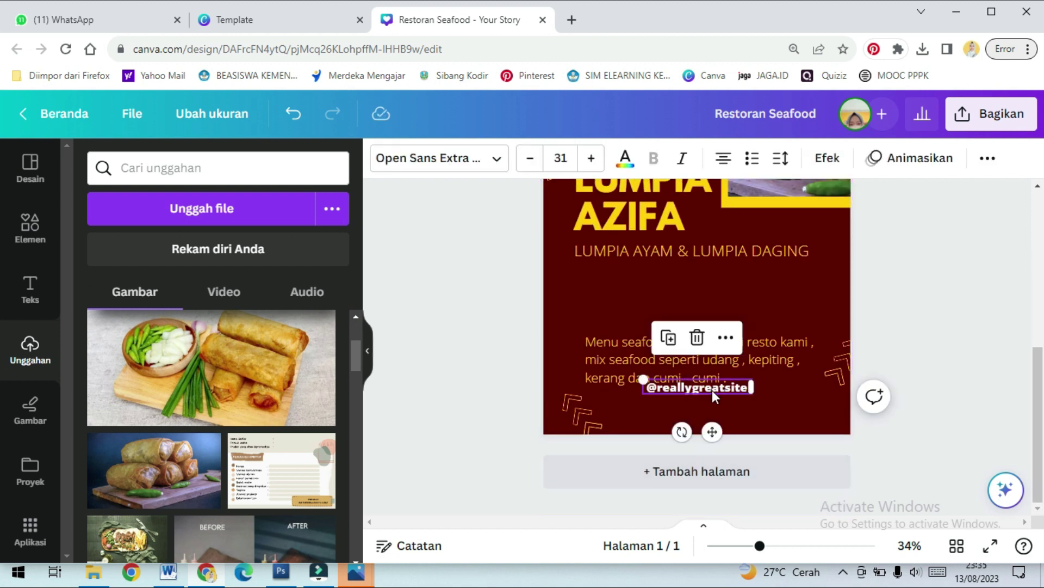
{"action": "left_click_drag", "start_coordinate": [712, 390], "coordinate": [721, 302]}
{"action": "double_click", "coordinate": [706, 298]}
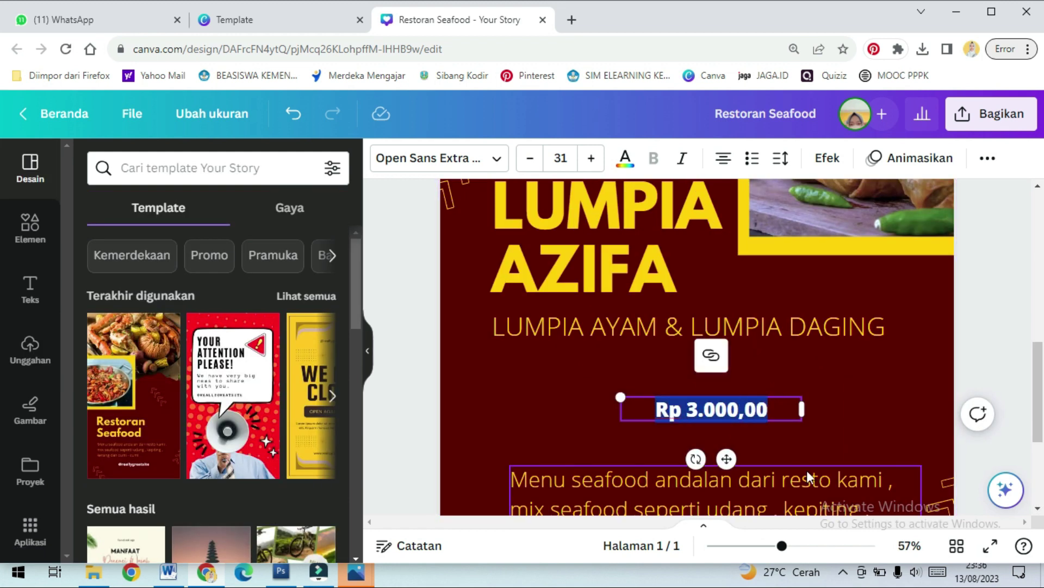
{"action": "left_click", "coordinate": [805, 444]}
Replace the Rp 3.000,00 price text with 3K
{"action": "left_click", "coordinate": [760, 419]}
{"action": "left_click", "coordinate": [767, 413]}
{"action": "left_click_drag", "start_coordinate": [767, 414], "coordinate": [656, 413]}
{"action": "type", "text": "3k"}
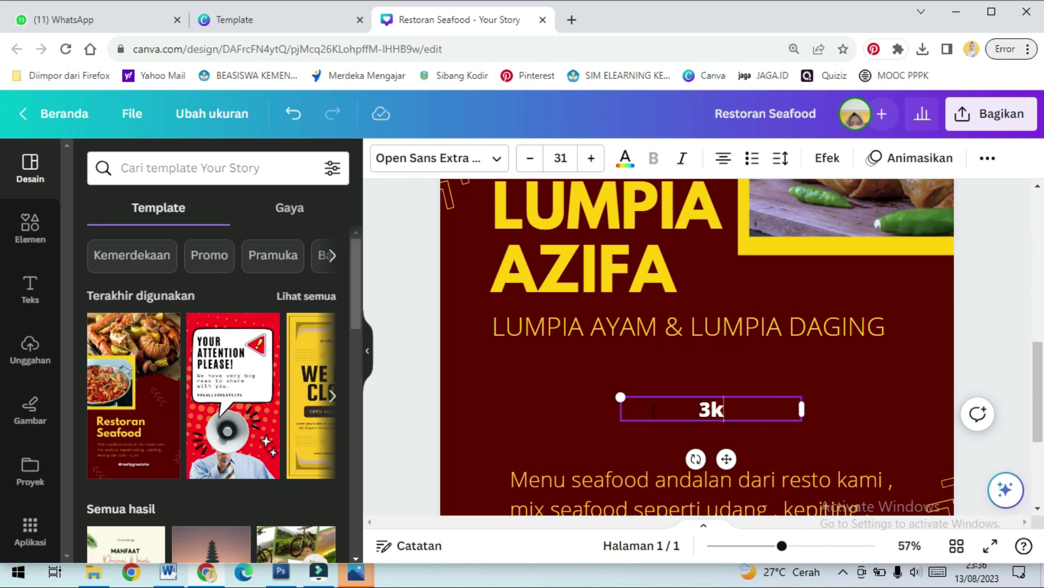
{"action": "key", "text": "BackSpace"}
{"action": "type", "text": "K"}
Enlarge the 3K price and position it at the right below the subtitle
{"action": "left_click_drag", "start_coordinate": [802, 409], "coordinate": [699, 411]}
{"action": "left_click", "coordinate": [762, 411]}
{"action": "left_click", "coordinate": [653, 411]}
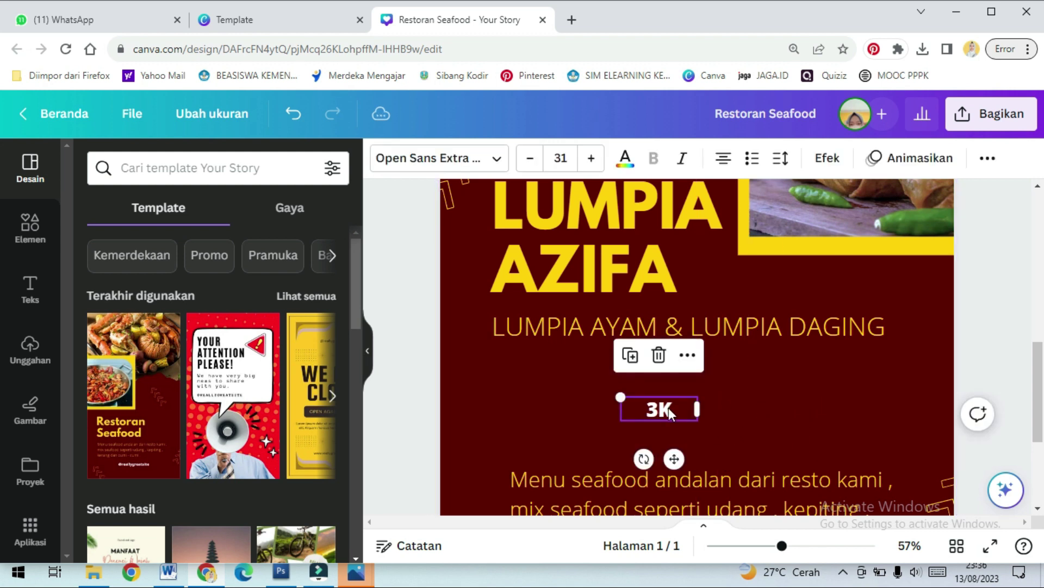
{"action": "left_click_drag", "start_coordinate": [621, 398], "coordinate": [440, 342]}
{"action": "left_click_drag", "start_coordinate": [713, 385], "coordinate": [994, 393]}
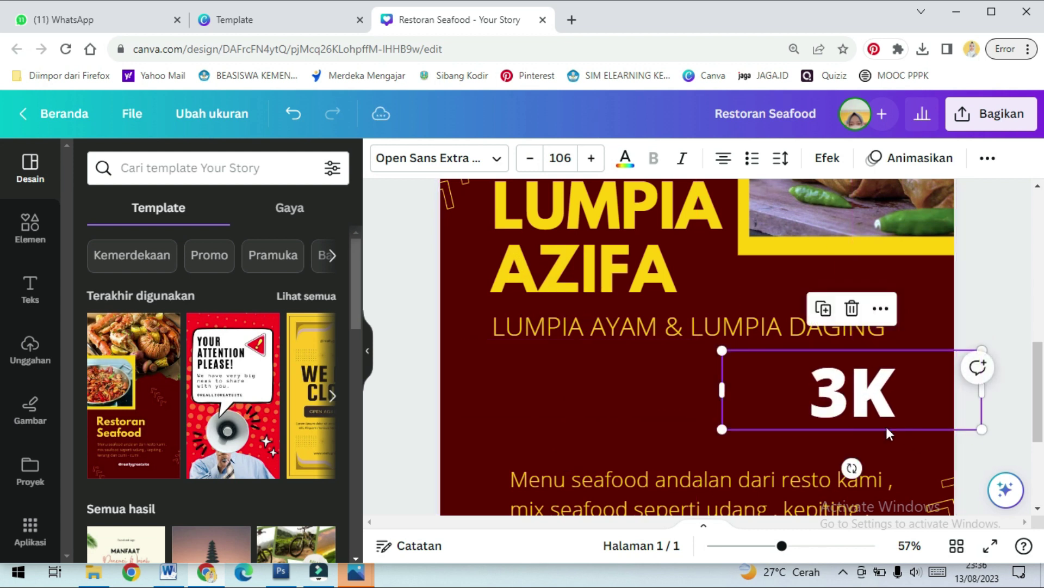
{"action": "left_click_drag", "start_coordinate": [726, 429], "coordinate": [821, 408]}
{"action": "left_click_drag", "start_coordinate": [886, 397], "coordinate": [870, 397]}
{"action": "scroll", "coordinate": [873, 428], "scroll_direction": "up", "scroll_amount": 3}
{"action": "scroll", "coordinate": [874, 429], "scroll_direction": "down", "scroll_amount": 6}
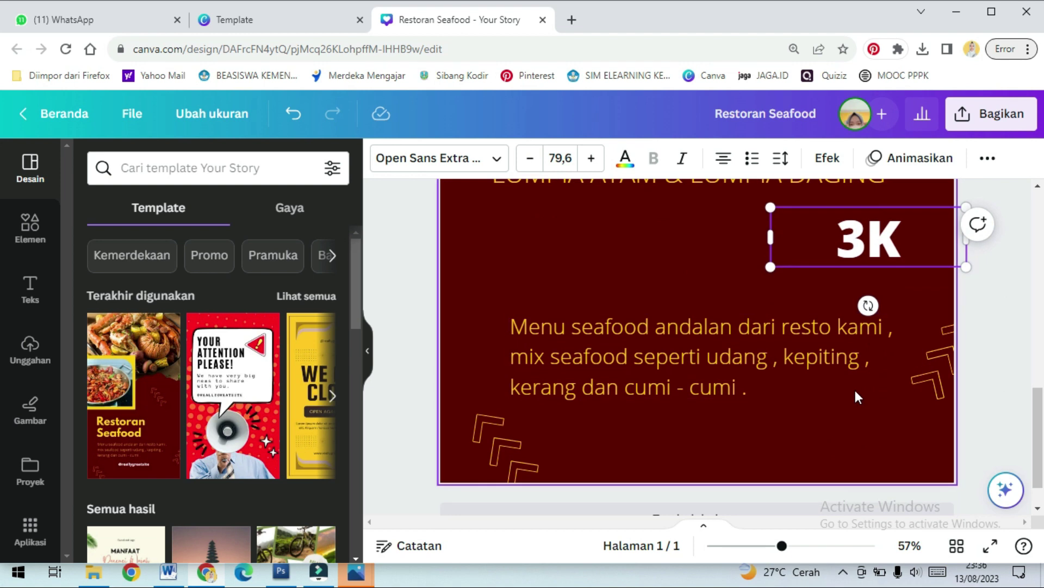
{"action": "scroll", "coordinate": [857, 397], "scroll_direction": "up", "scroll_amount": 3}
{"action": "left_click_drag", "start_coordinate": [874, 329], "coordinate": [865, 321]}
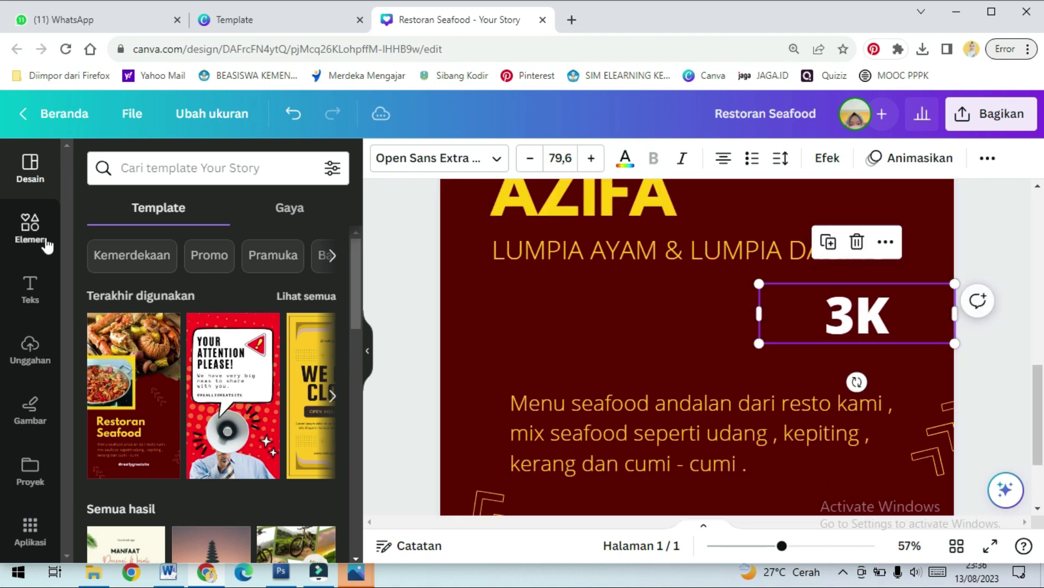
Add the dark blue blob from recently used elements and place it near the 3K price
{"action": "left_click", "coordinate": [38, 236]}
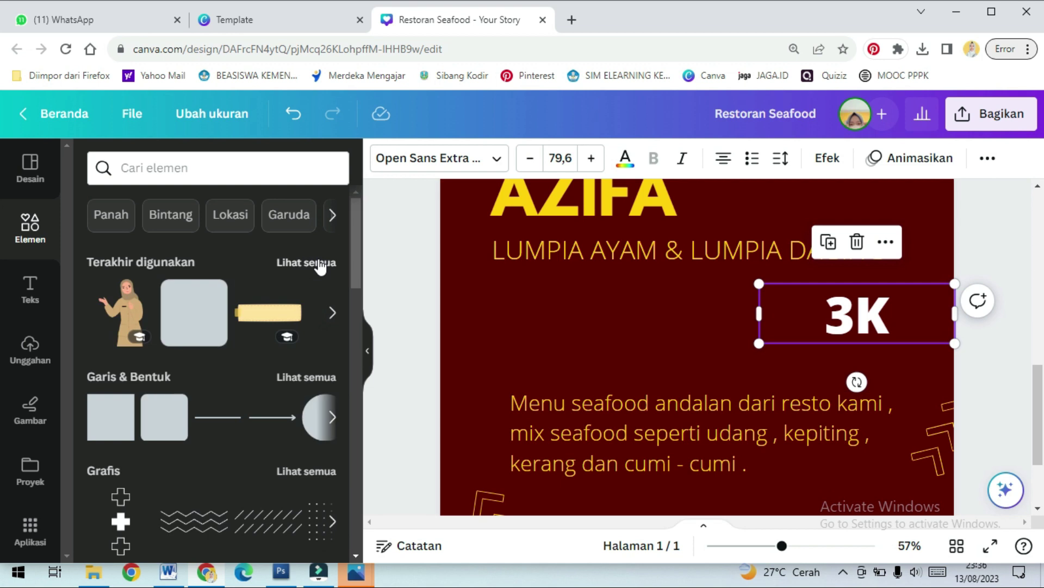
{"action": "left_click", "coordinate": [320, 264]}
{"action": "scroll", "coordinate": [217, 403], "scroll_direction": "down", "scroll_amount": 5}
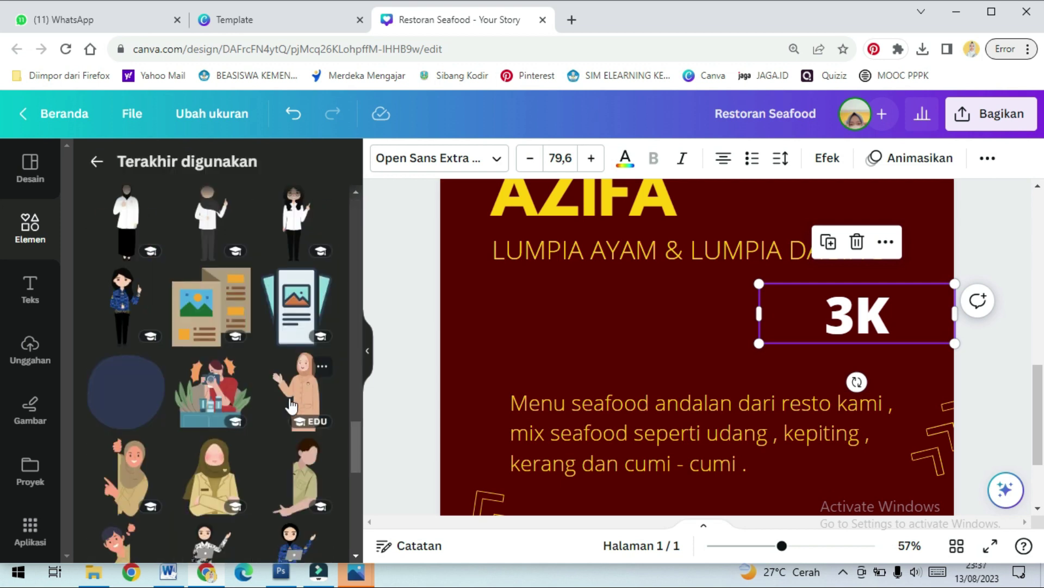
{"action": "left_click", "coordinate": [125, 404]}
{"action": "scroll", "coordinate": [709, 270], "scroll_direction": "up", "scroll_amount": 5}
{"action": "left_click_drag", "start_coordinate": [722, 273], "coordinate": [832, 431]}
{"action": "scroll", "coordinate": [832, 431], "scroll_direction": "down", "scroll_amount": 4}
{"action": "left_click_drag", "start_coordinate": [920, 281], "coordinate": [917, 259]}
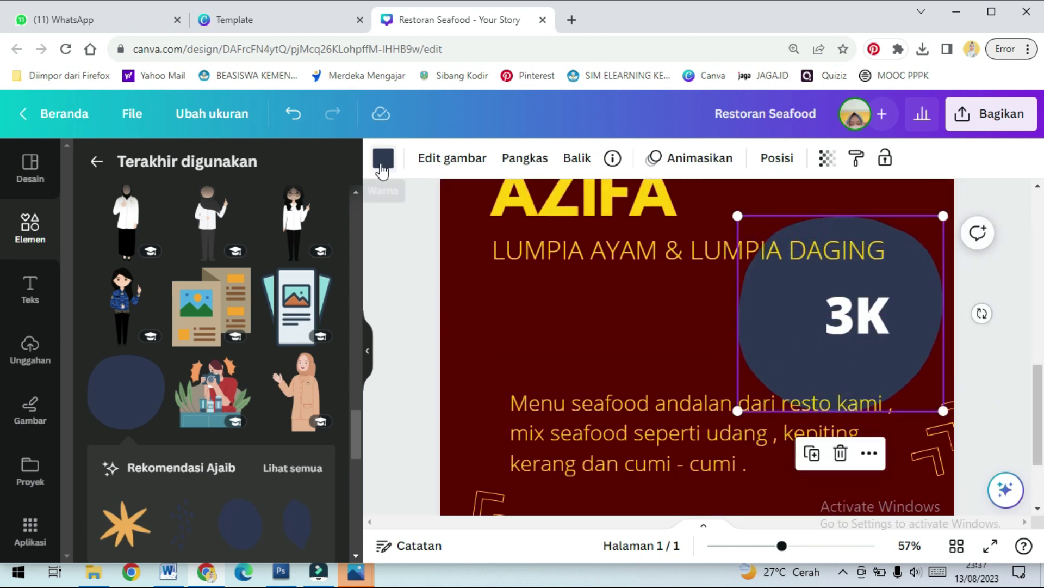
Recolour the blob green, shrink it and move it behind the 3K text
{"action": "left_click", "coordinate": [383, 158]}
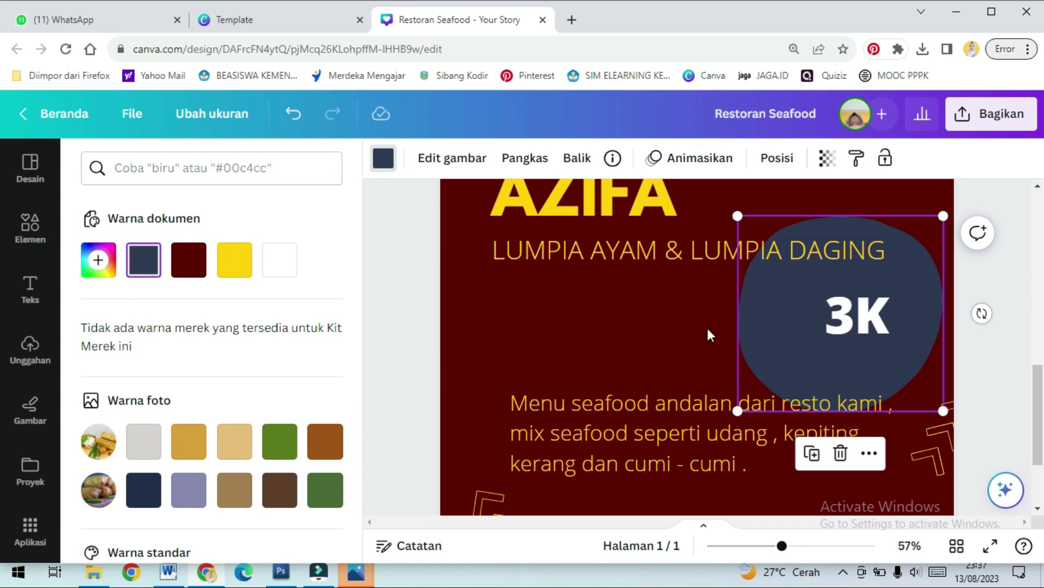
{"action": "scroll", "coordinate": [583, 351], "scroll_direction": "up", "scroll_amount": 5}
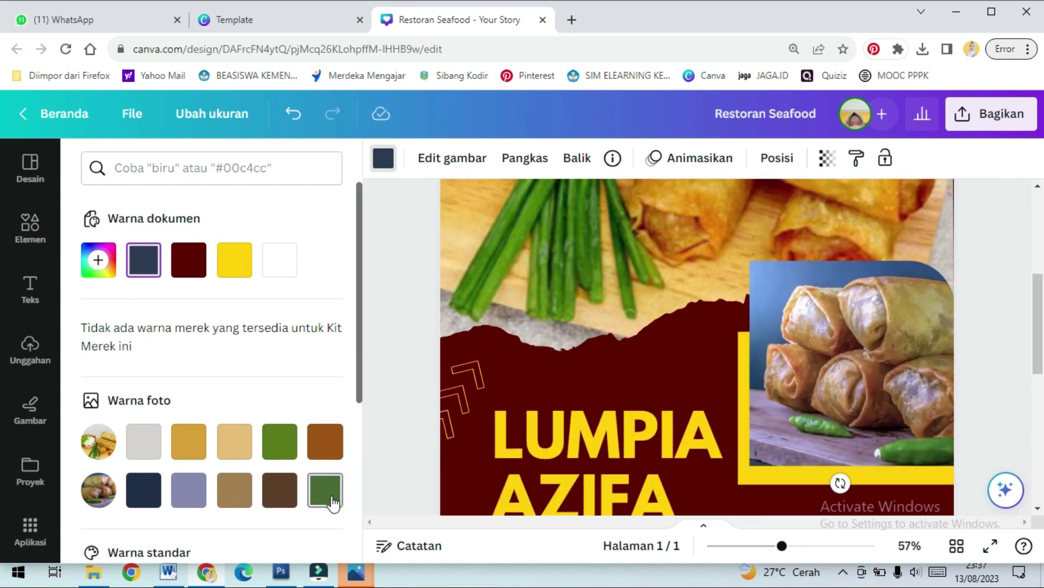
{"action": "left_click", "coordinate": [324, 489]}
{"action": "scroll", "coordinate": [840, 371], "scroll_direction": "down", "scroll_amount": 4}
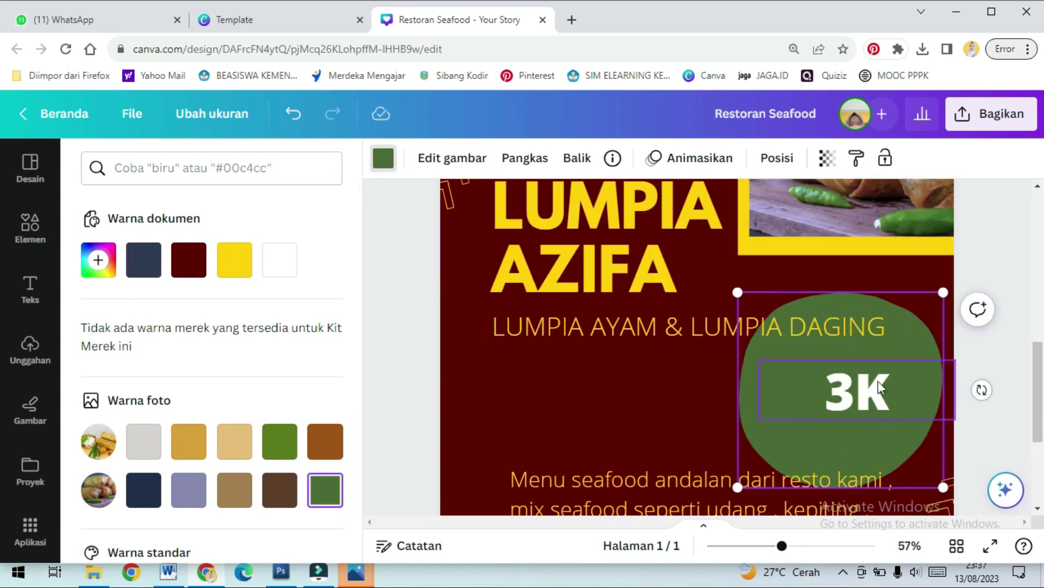
{"action": "left_click_drag", "start_coordinate": [943, 292], "coordinate": [852, 364]}
{"action": "left_click_drag", "start_coordinate": [805, 435], "coordinate": [872, 394]}
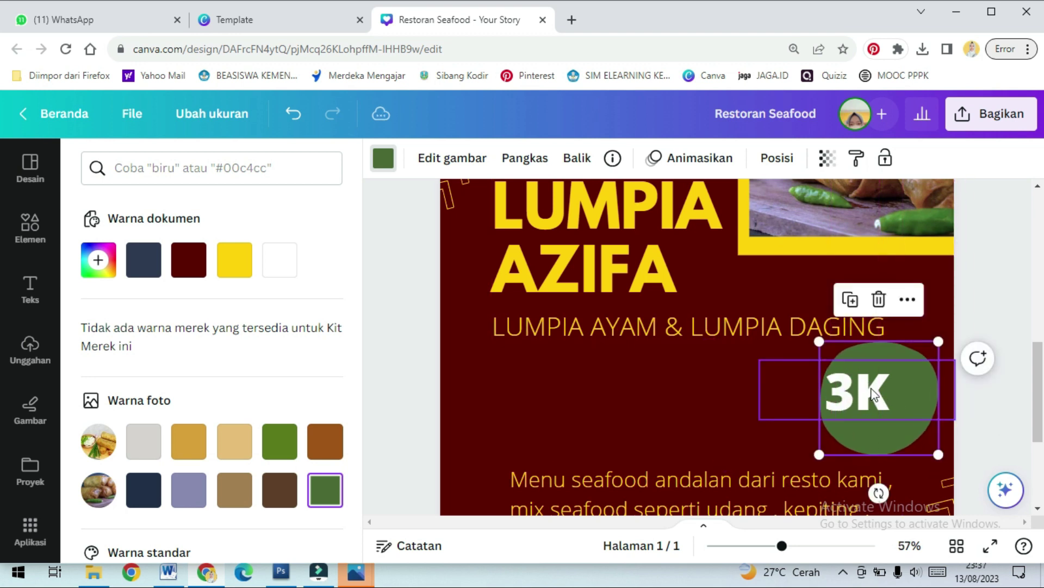
Narrow the 3K text box so the price sits centred on the green blob
{"action": "left_click", "coordinate": [871, 392]}
{"action": "left_click_drag", "start_coordinate": [758, 388], "coordinate": [887, 390]}
{"action": "scroll", "coordinate": [895, 377], "scroll_direction": "down", "scroll_amount": 3}
{"action": "scroll", "coordinate": [887, 337], "scroll_direction": "up", "scroll_amount": 3}
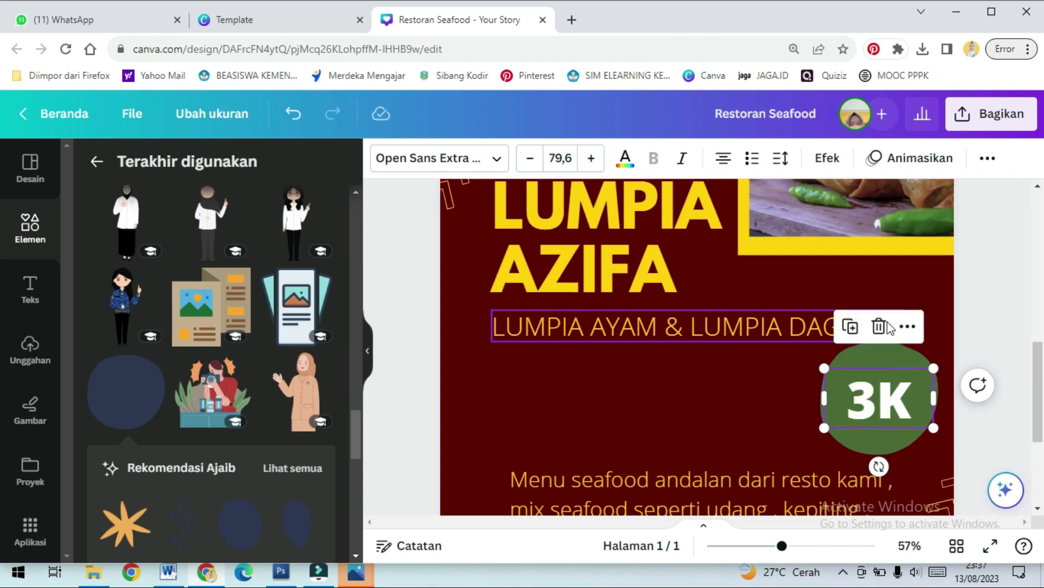
{"action": "scroll", "coordinate": [886, 322], "scroll_direction": "up", "scroll_amount": 3}
{"action": "scroll", "coordinate": [529, 213], "scroll_direction": "up", "scroll_amount": 3}
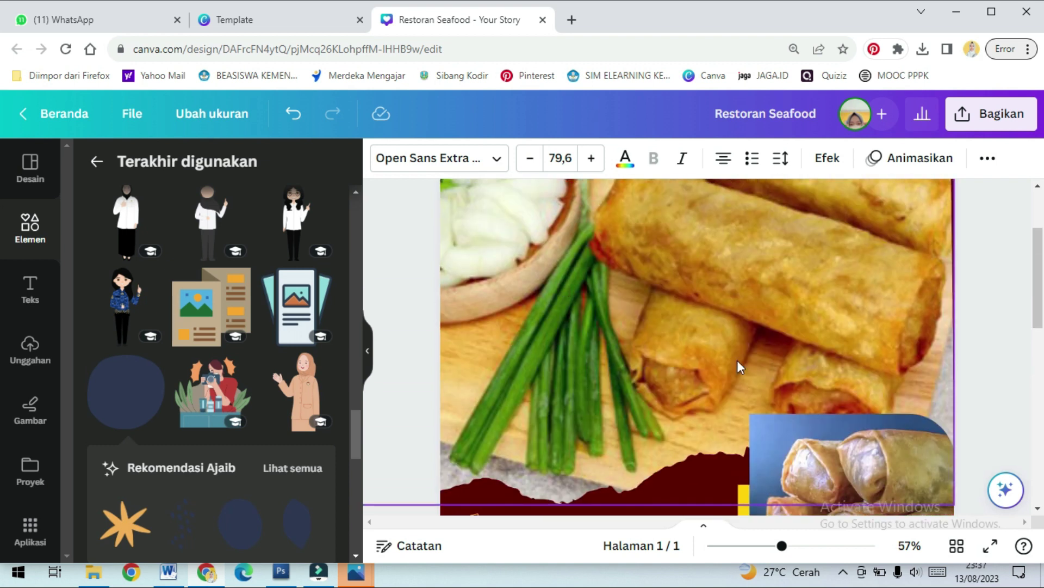
{"action": "scroll", "coordinate": [761, 381], "scroll_direction": "down", "scroll_amount": 4}
{"action": "scroll", "coordinate": [911, 373], "scroll_direction": "down", "scroll_amount": 4}
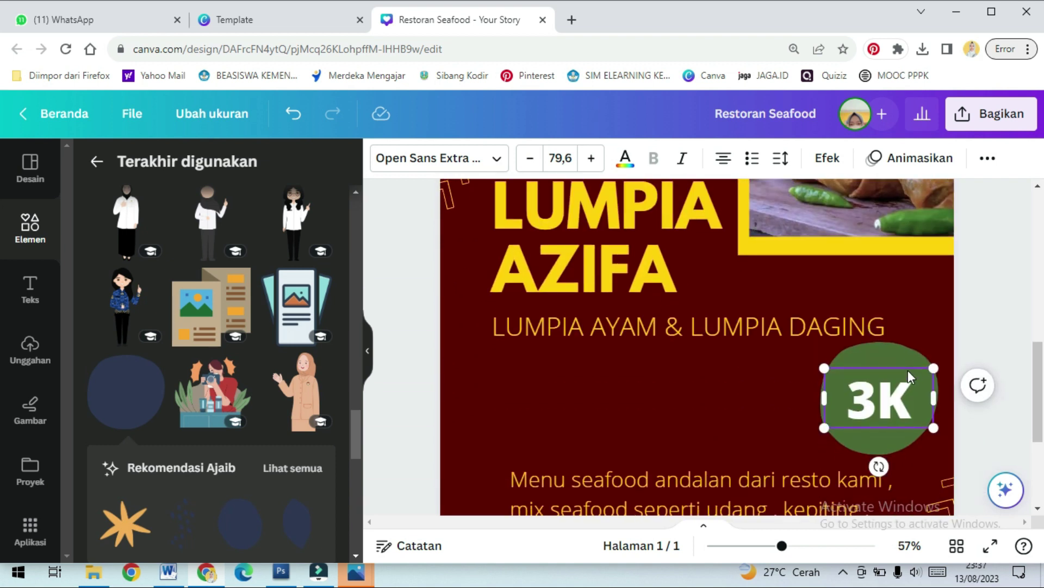
Nudge the 3K price text slightly upward on the green badge
{"action": "left_click", "coordinate": [939, 246]}
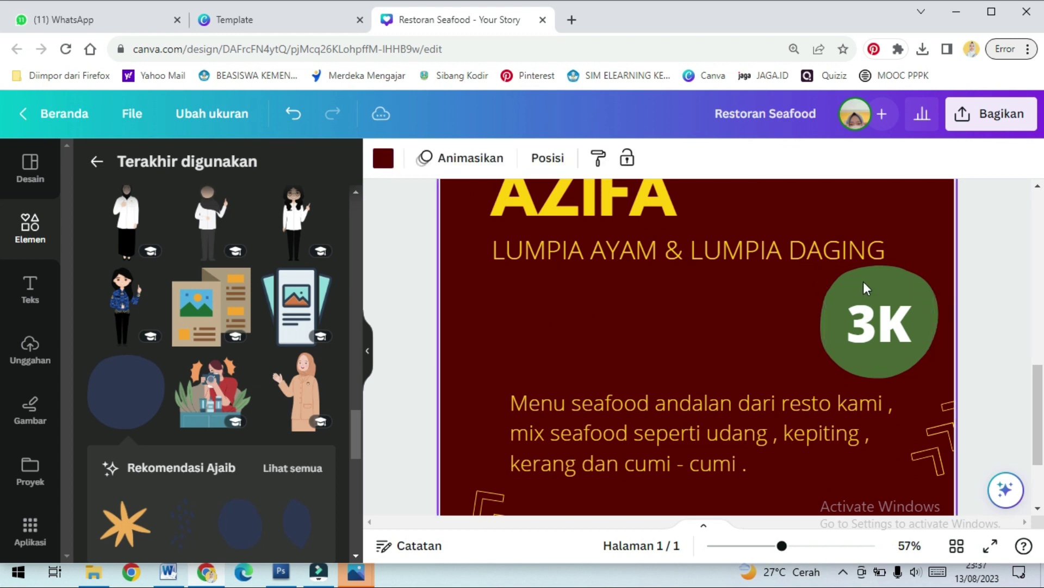
{"action": "left_click", "coordinate": [703, 395]}
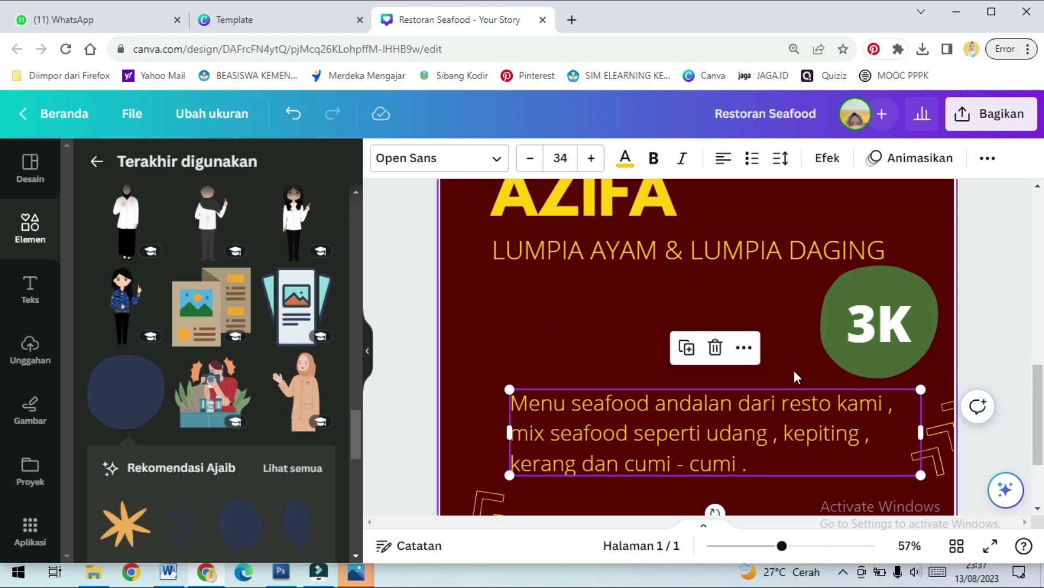
{"action": "left_click_drag", "start_coordinate": [864, 317], "coordinate": [858, 307]}
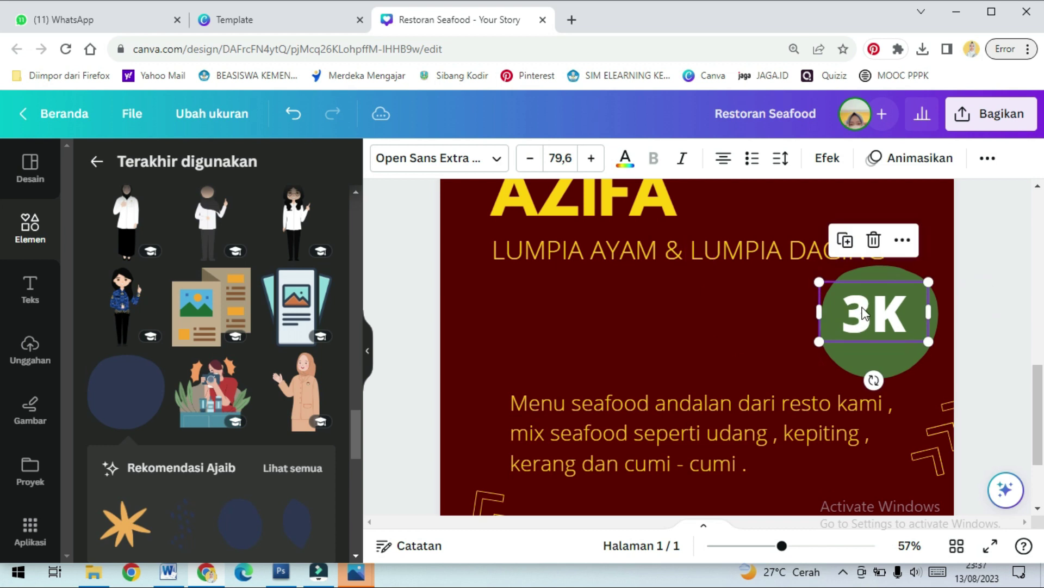
Duplicate the LUMPIA AYAM & LUMPIA DAGING tagline, retype the copy as 'only' and make it bold
{"action": "left_click", "coordinate": [611, 400]}
{"action": "left_click", "coordinate": [618, 261]}
{"action": "left_click_drag", "start_coordinate": [618, 261], "coordinate": [612, 347]}
{"action": "double_click", "coordinate": [642, 333]}
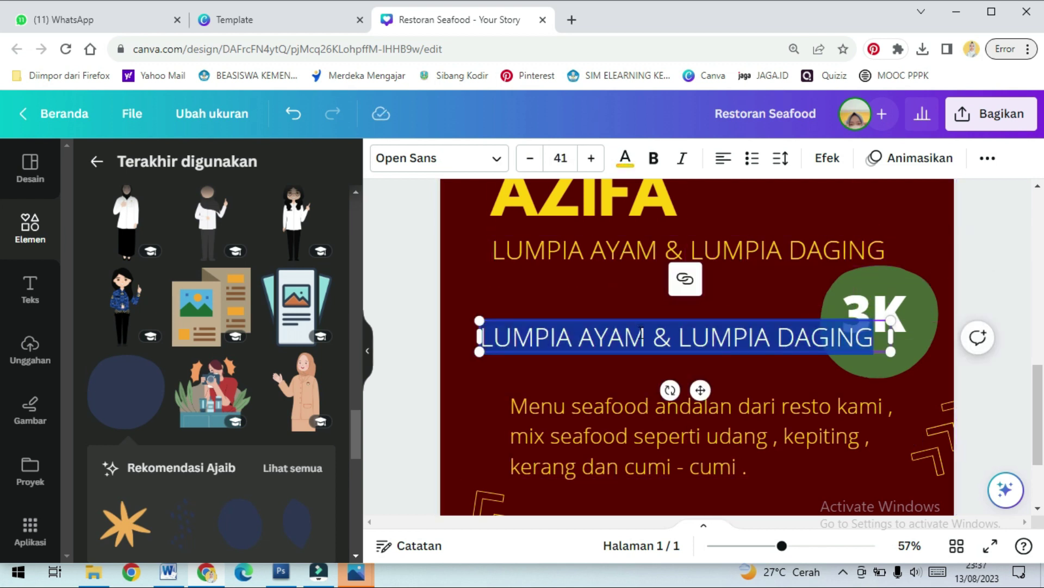
{"action": "type", "text": "ON"}
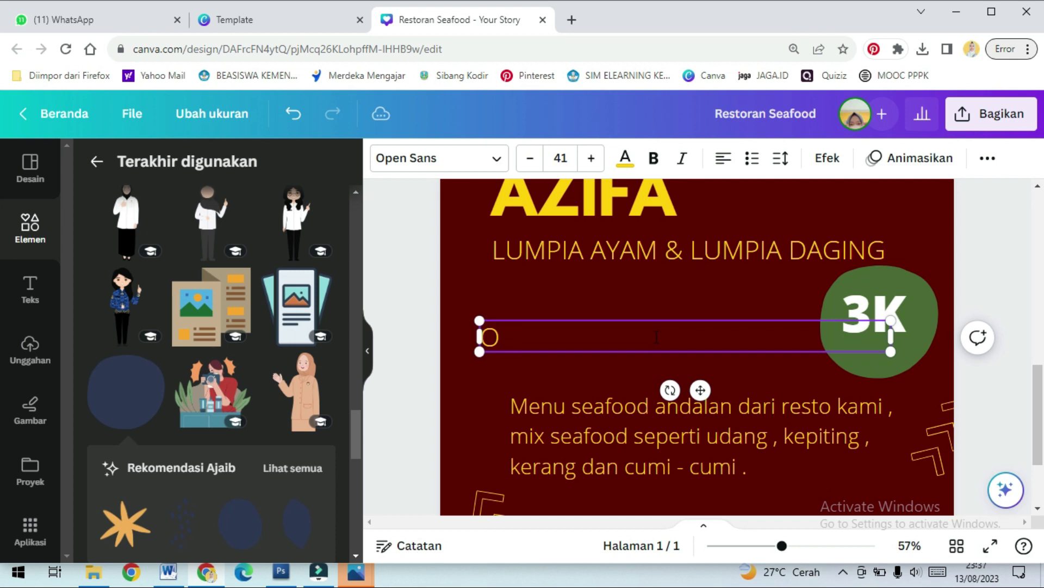
{"action": "type", "text": "nly"}
{"action": "left_click_drag", "start_coordinate": [538, 338], "coordinate": [479, 336]}
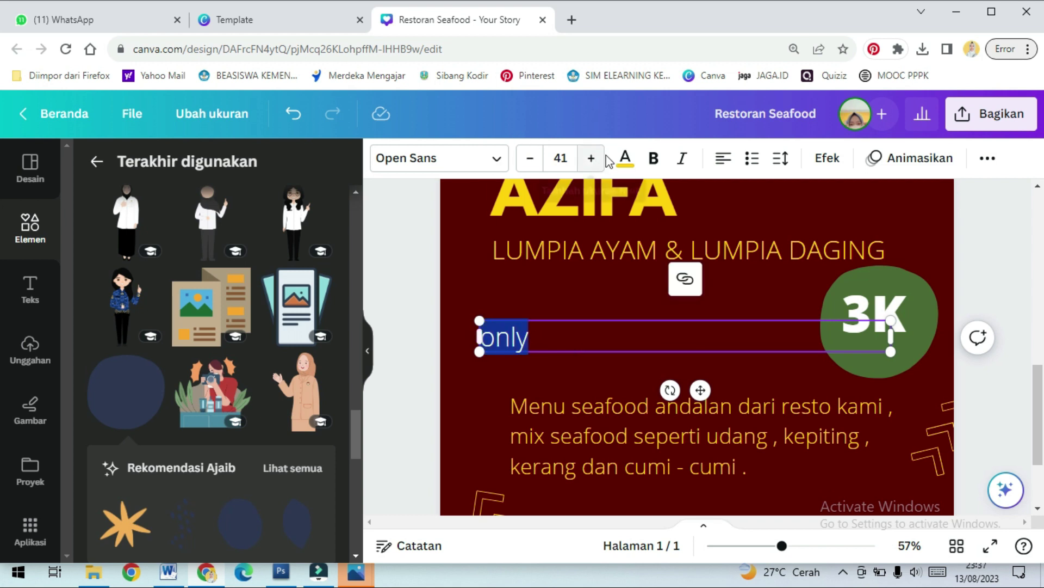
{"action": "left_click", "coordinate": [624, 162]}
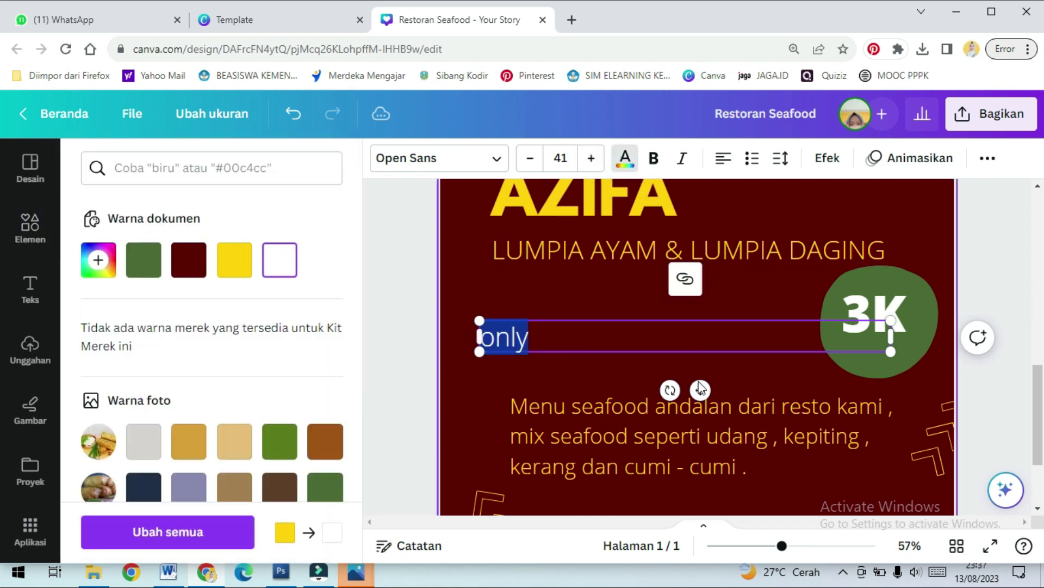
{"action": "left_click", "coordinate": [654, 158]}
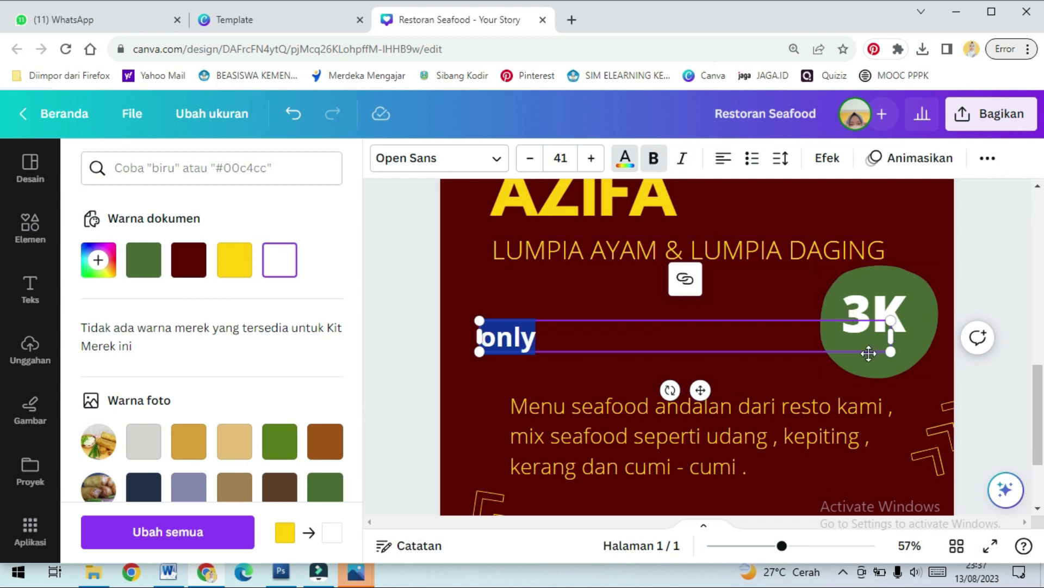
Shrink the bold 'only' text and place it under 3K on the green circle
{"action": "left_click_drag", "start_coordinate": [891, 340], "coordinate": [559, 337]}
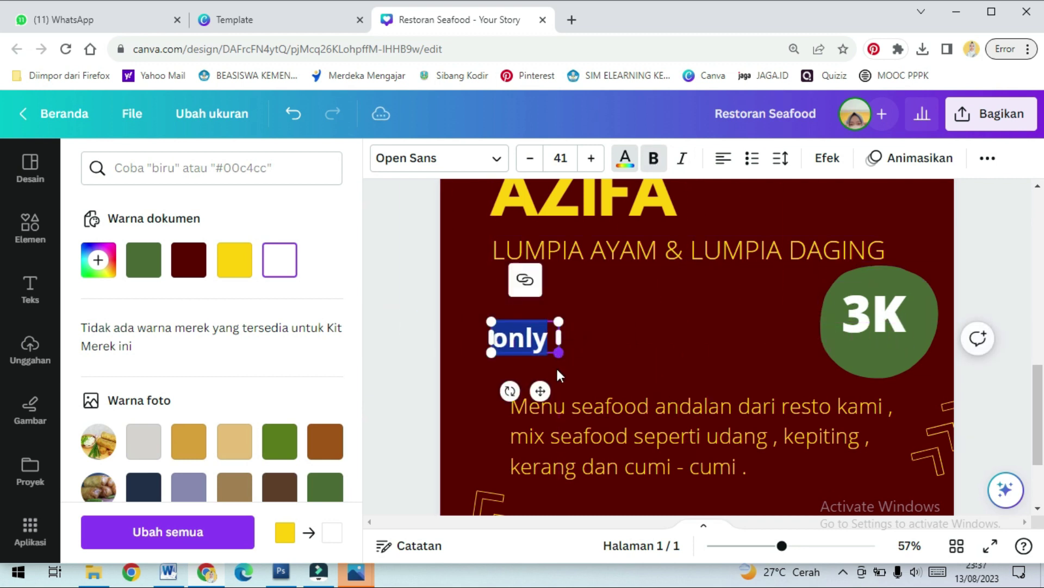
{"action": "left_click_drag", "start_coordinate": [541, 388], "coordinate": [901, 400]}
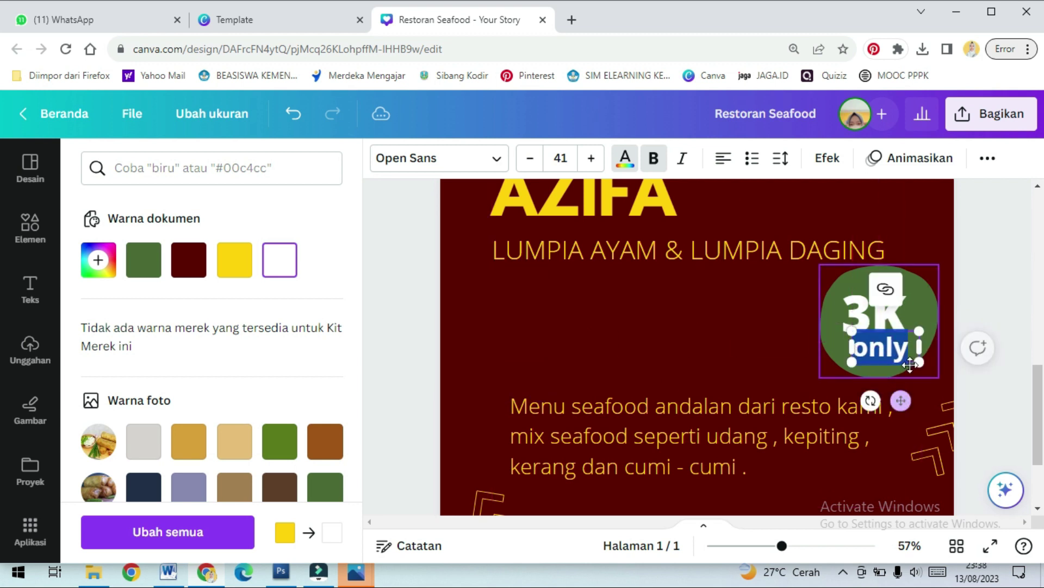
{"action": "left_click_drag", "start_coordinate": [918, 363], "coordinate": [893, 349]}
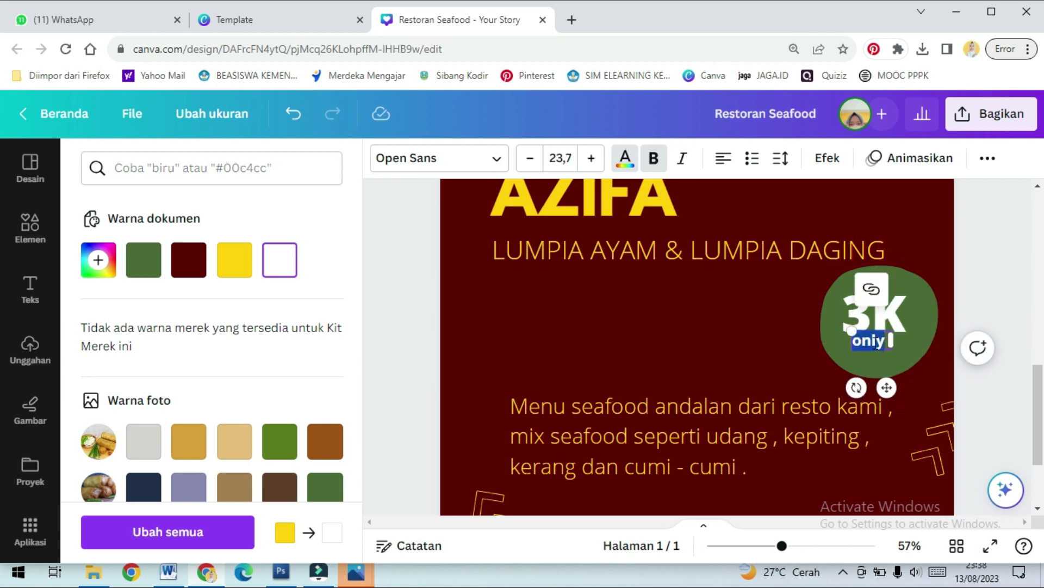
{"action": "left_click_drag", "start_coordinate": [888, 387], "coordinate": [929, 369]}
Nudge the 3K text slightly left so it sits neatly above 'only'
{"action": "left_click", "coordinate": [919, 359]}
{"action": "left_click", "coordinate": [916, 326]}
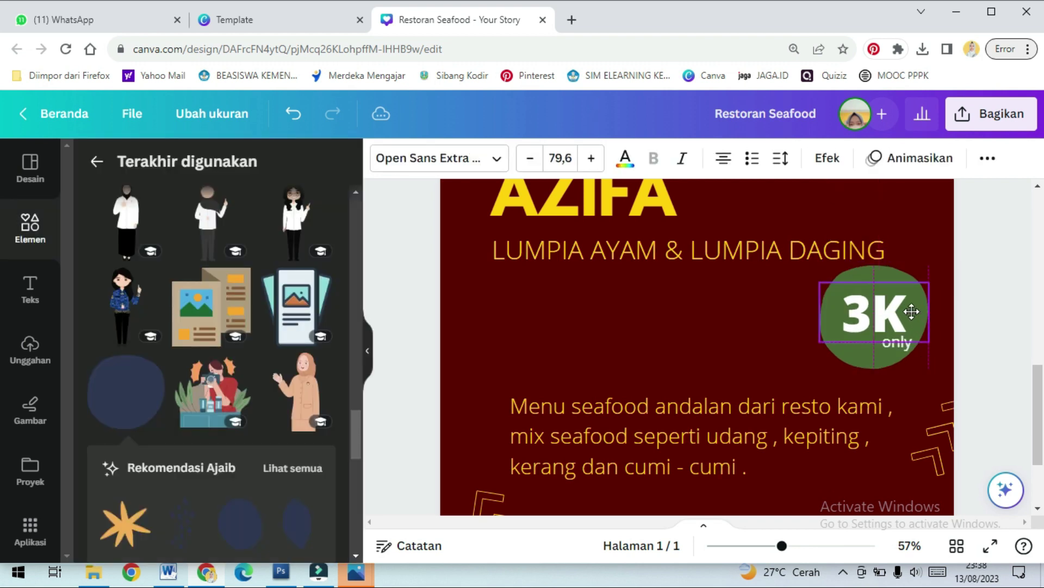
{"action": "left_click", "coordinate": [707, 351]}
{"action": "left_click", "coordinate": [686, 416]}
{"action": "left_click_drag", "start_coordinate": [857, 319], "coordinate": [850, 316]}
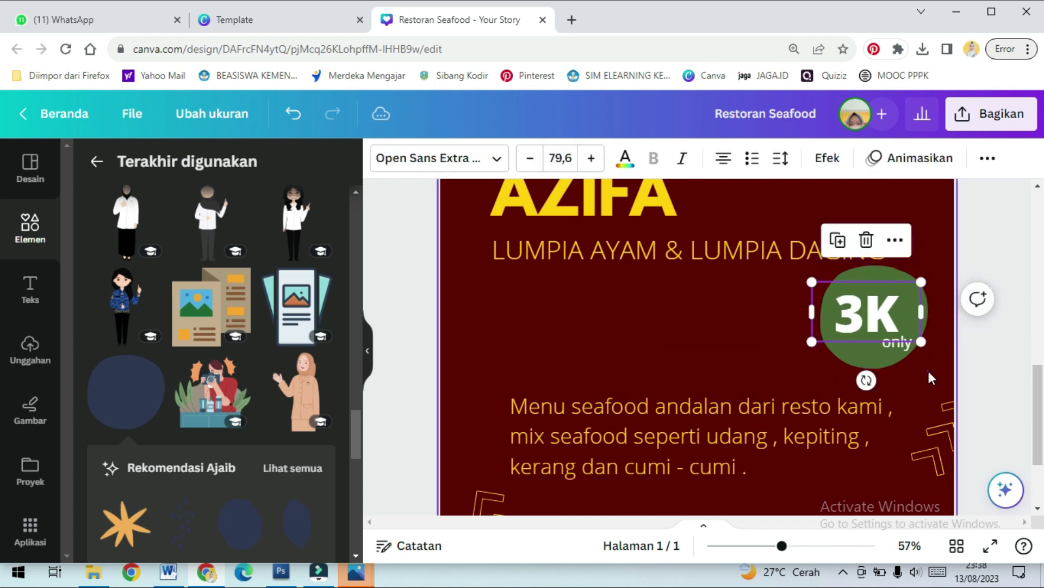
{"action": "left_click", "coordinate": [928, 368]}
{"action": "left_click", "coordinate": [647, 418]}
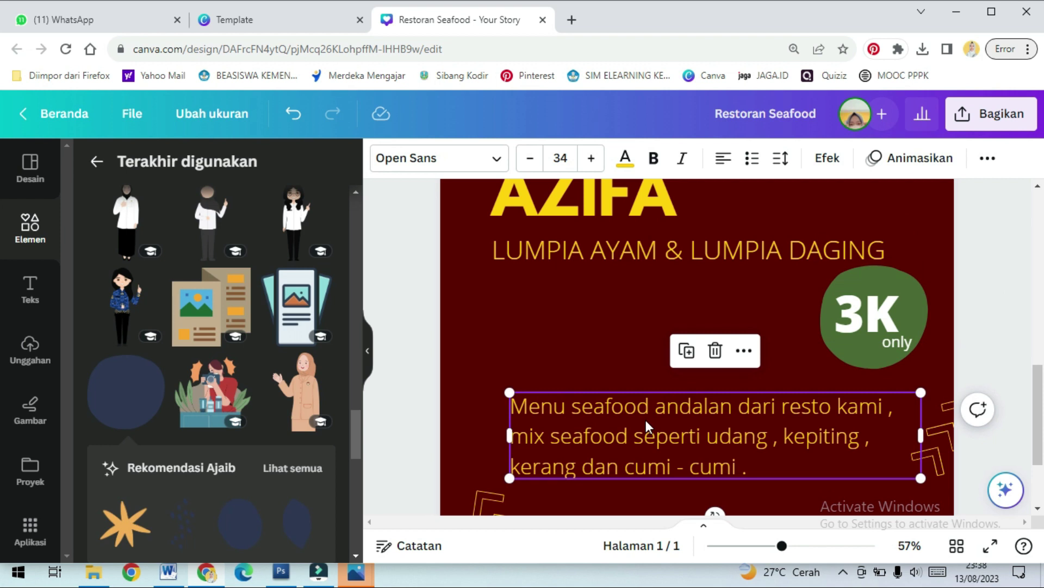
Replace the menu description with 'Pemesanan :' followed by the ordering phone number
{"action": "key", "text": "Return"}
{"action": "key", "text": "ctrl+a"}
{"action": "left_click", "coordinate": [553, 405]}
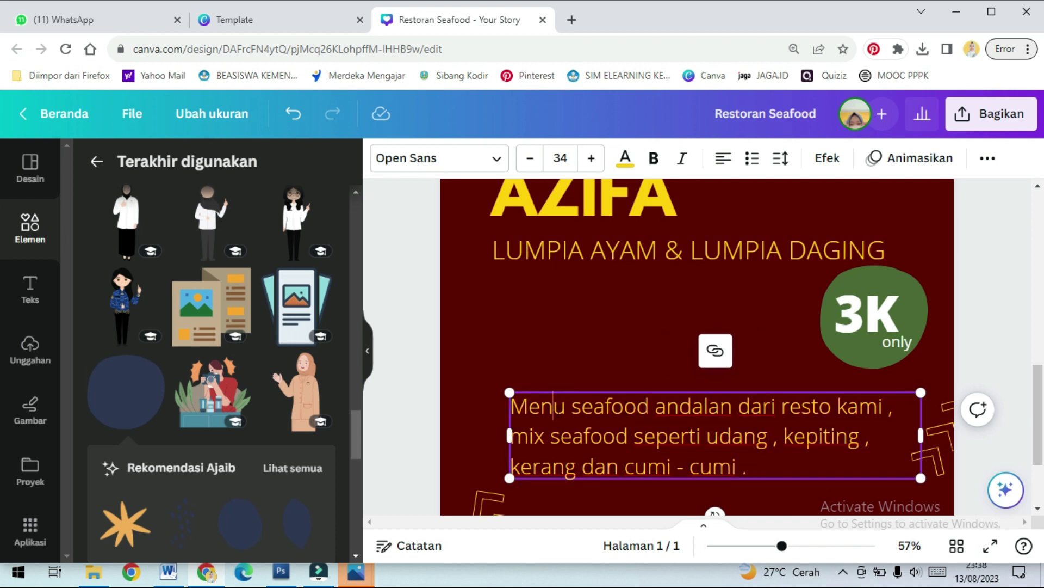
{"action": "scroll", "coordinate": [753, 467], "scroll_direction": "up", "scroll_amount": 4}
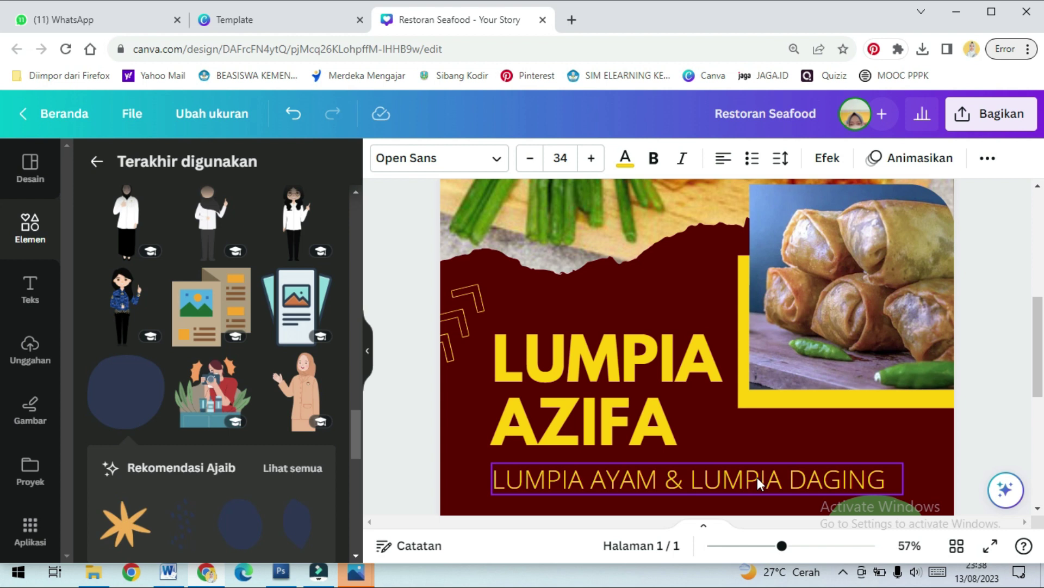
{"action": "scroll", "coordinate": [756, 478], "scroll_direction": "down", "scroll_amount": 6}
{"action": "left_click_drag", "start_coordinate": [749, 342], "coordinate": [512, 270]}
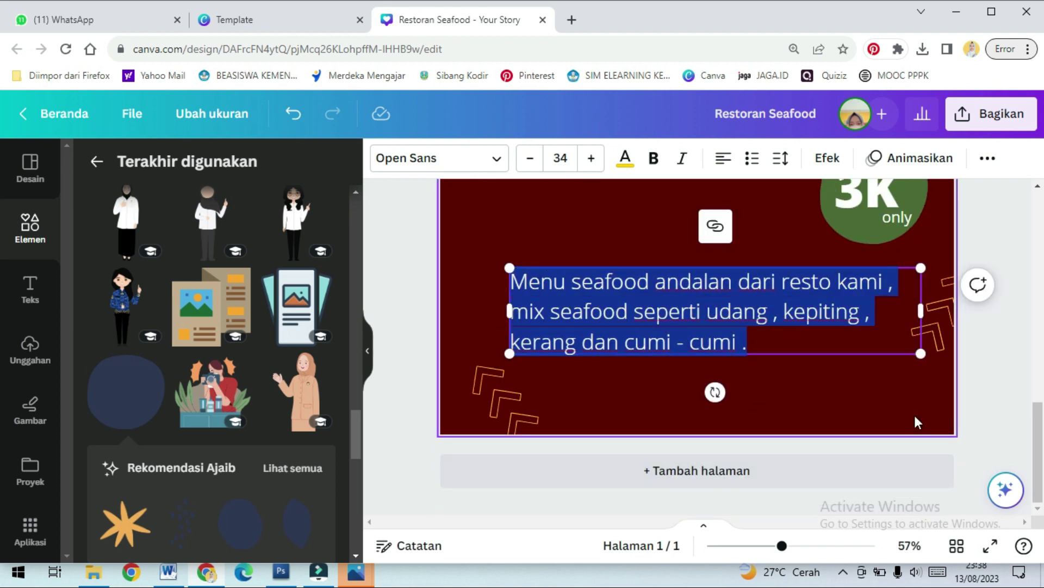
{"action": "key", "text": "BackSpace"}
{"action": "type", "text": "Pemesanan "}
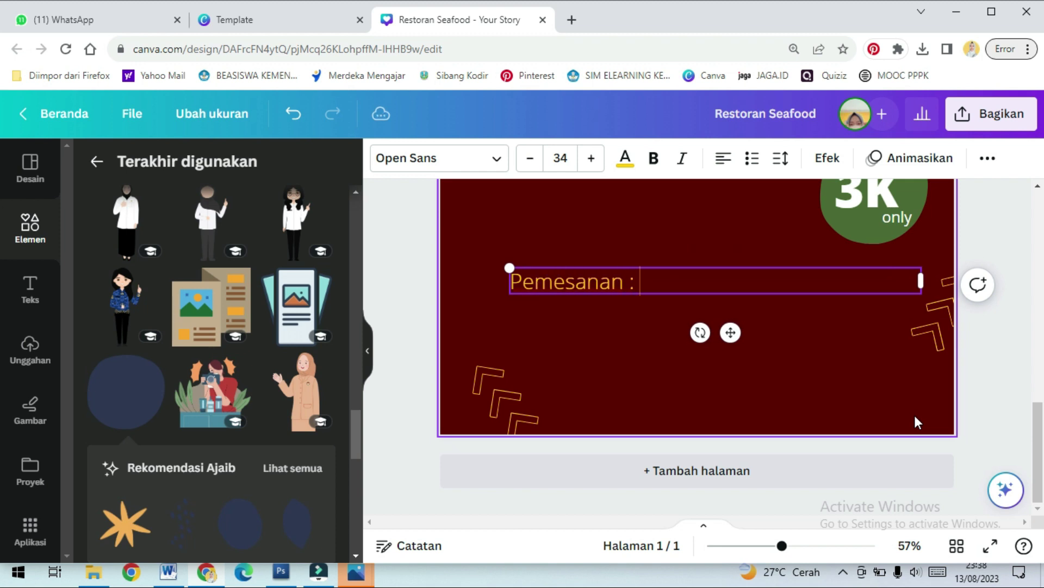
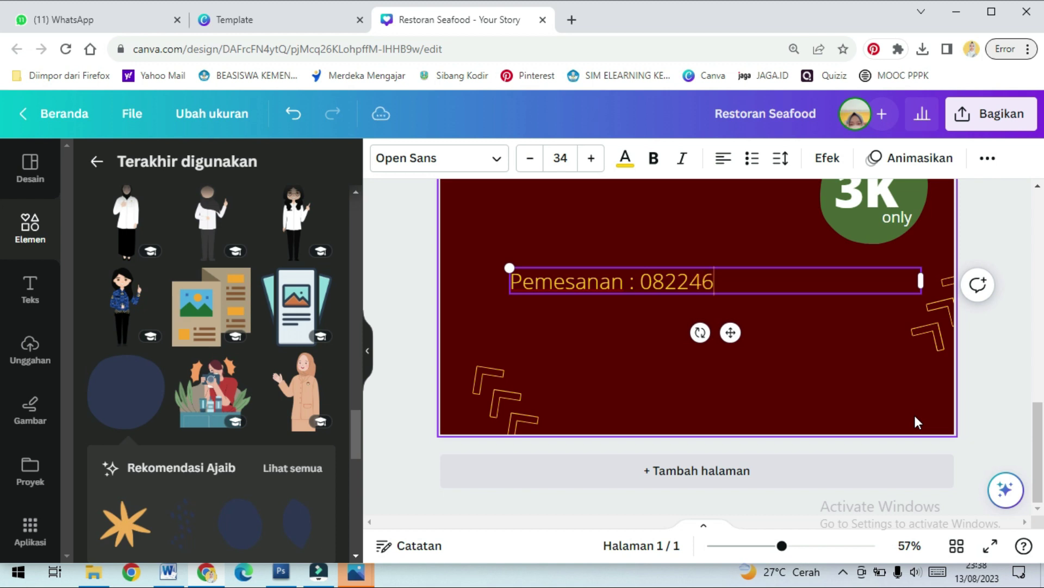
Move the ordering line lower on the page
{"action": "left_click", "coordinate": [695, 302]}
{"action": "left_click", "coordinate": [706, 284]}
{"action": "left_click_drag", "start_coordinate": [707, 283], "coordinate": [714, 344]}
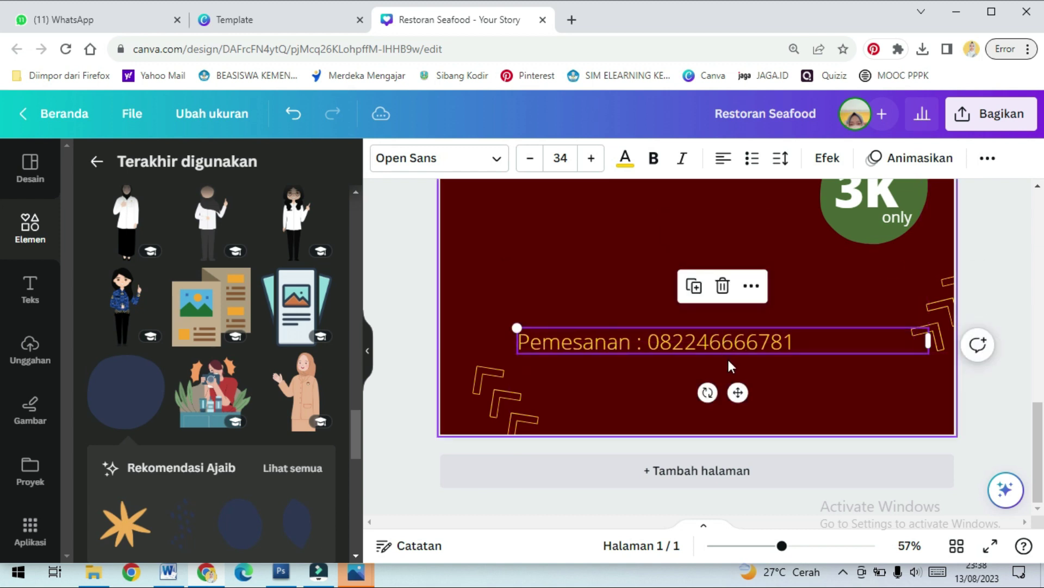
Search the elements for 'whats' and filter the results to graphics
{"action": "left_click", "coordinate": [30, 226]}
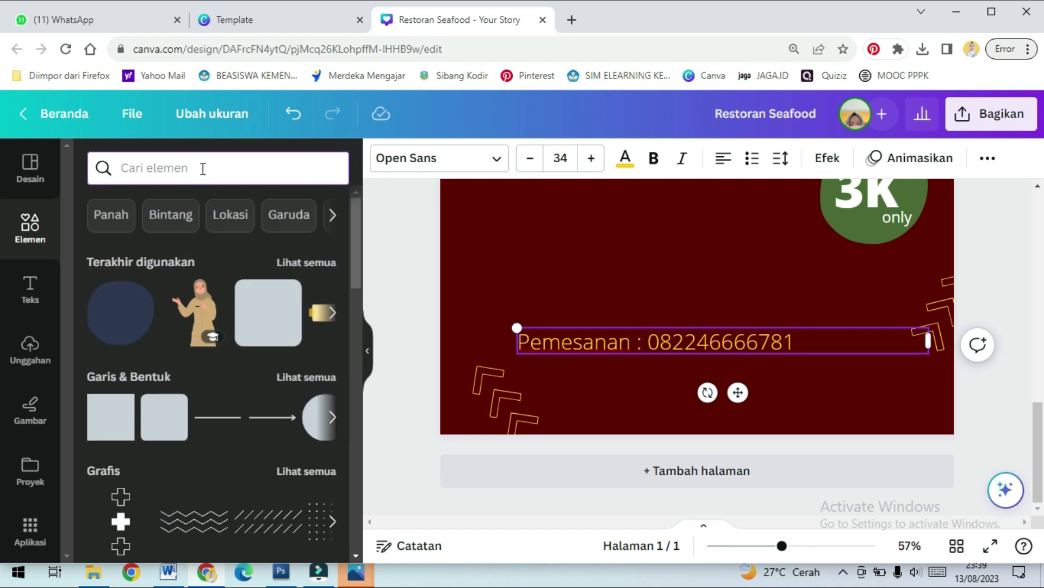
{"action": "type", "text": "whats"}
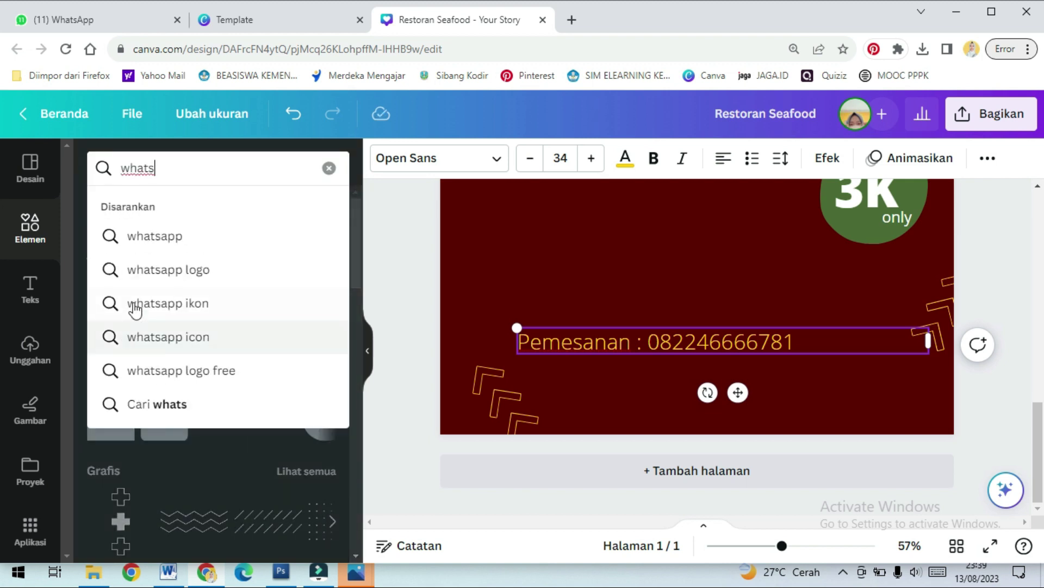
{"action": "left_click", "coordinate": [145, 279]}
{"action": "left_click", "coordinate": [168, 210]}
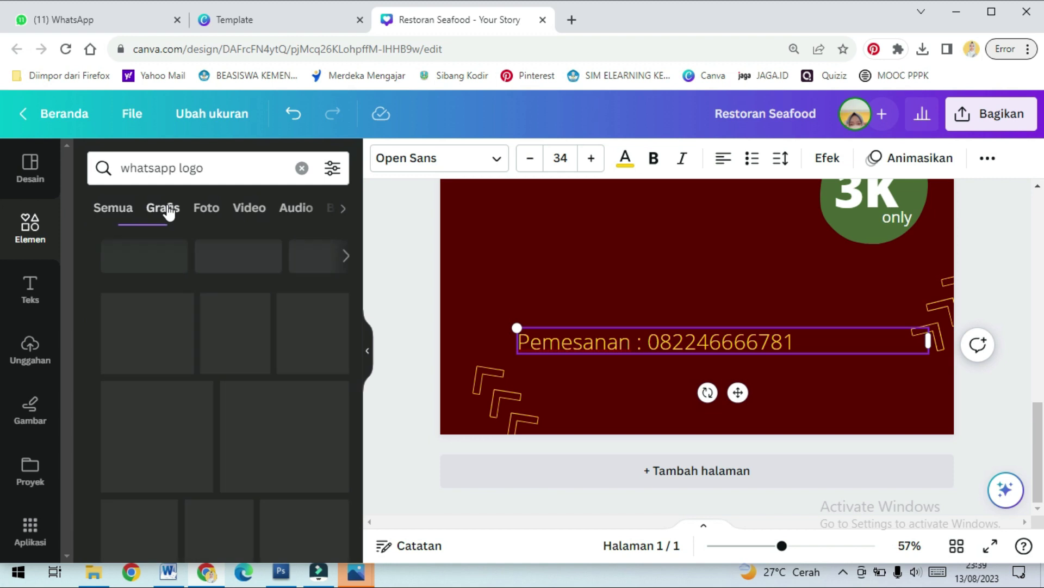
Narrow the ordering text box, bold the phone number and remove the 'Pemesanan :' label
{"action": "left_click_drag", "start_coordinate": [928, 351], "coordinate": [692, 352]}
{"action": "left_click", "coordinate": [661, 163]}
{"action": "key", "text": "shift+Left"}
{"action": "key", "text": "shift+Left"}
{"action": "key", "text": "shift+Left"}
{"action": "key", "text": "ctrl+shift+Left"}
{"action": "key", "text": "ctrl+shift+Left"}
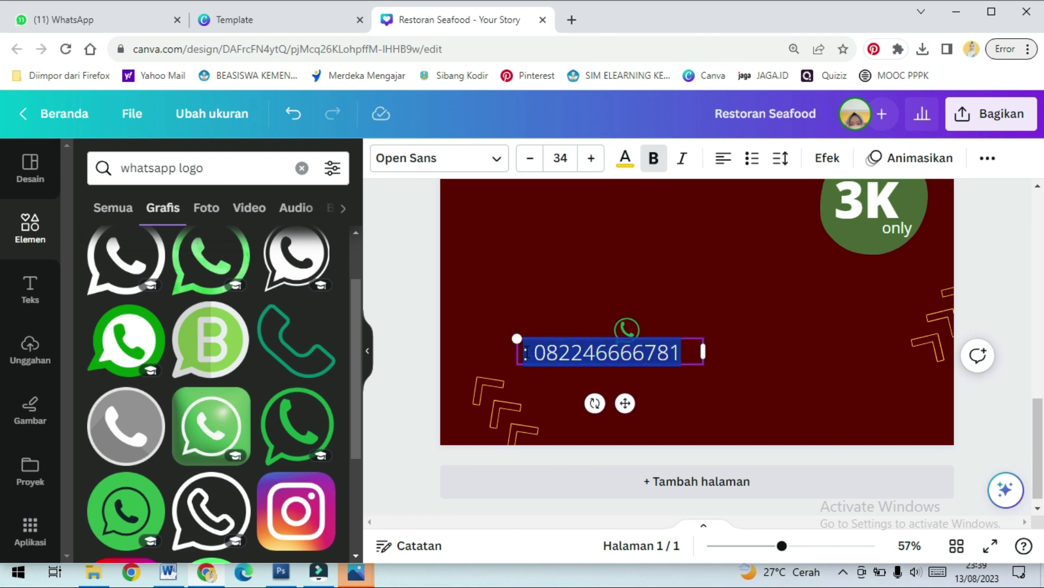
{"action": "key", "text": "ctrl+b"}
{"action": "left_click", "coordinate": [537, 355]}
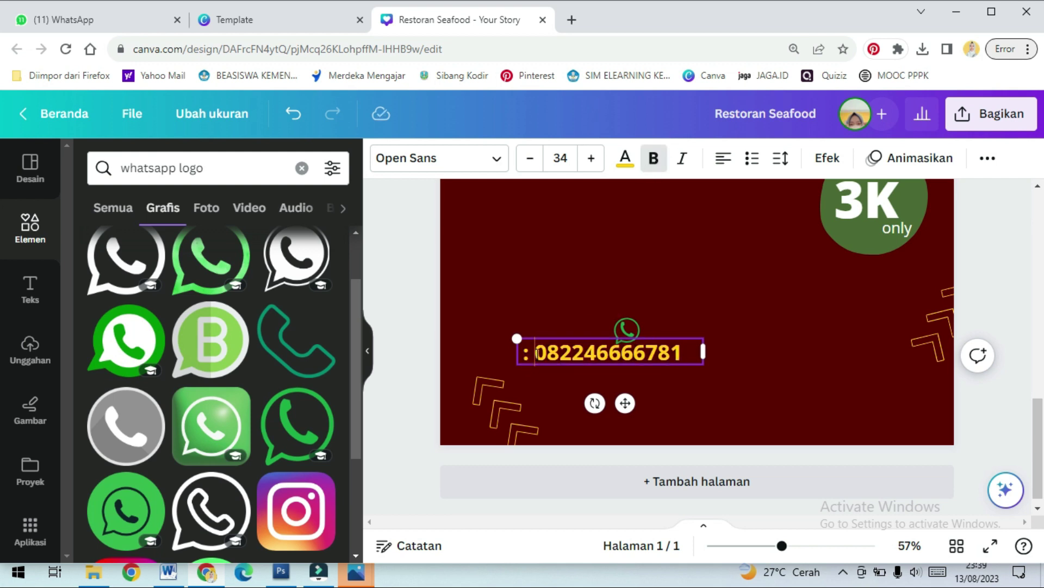
{"action": "key", "text": "BackSpace"}
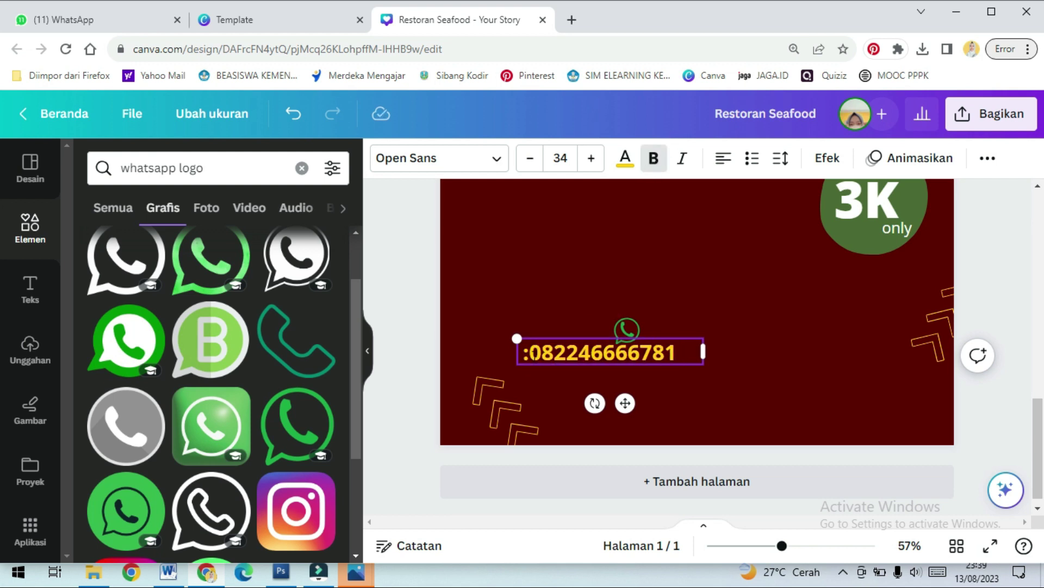
{"action": "key", "text": "BackSpace"}
Move the phone number to the bottom-right corner of the page
{"action": "left_click_drag", "start_coordinate": [674, 338], "coordinate": [778, 373]}
{"action": "left_click_drag", "start_coordinate": [892, 402], "coordinate": [912, 394]}
{"action": "left_click_drag", "start_coordinate": [631, 331], "coordinate": [751, 404]}
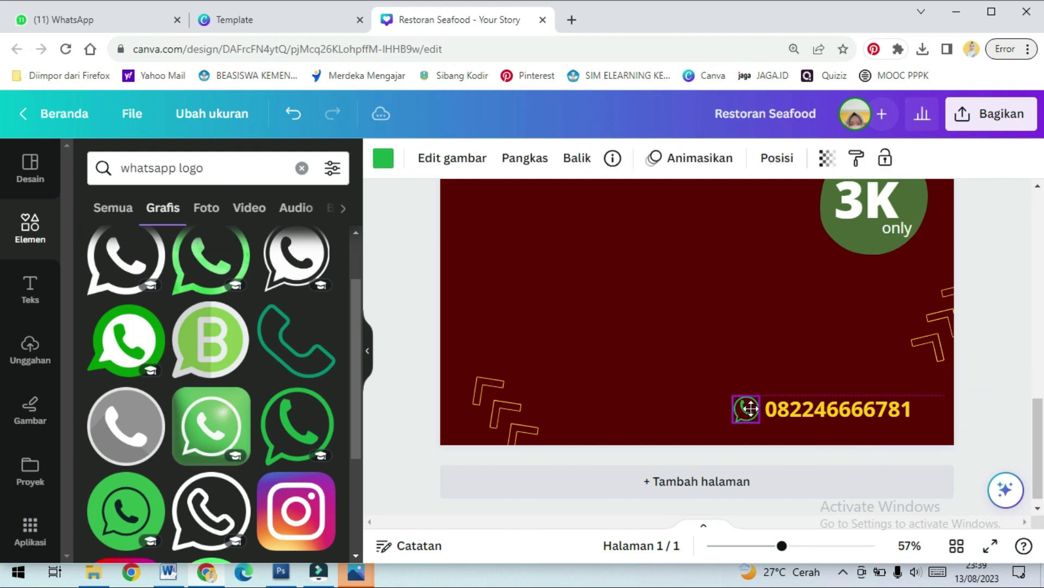
Add a WhatsApp logo and shrink it to icon size beside the phone number
{"action": "left_click", "coordinate": [113, 333]}
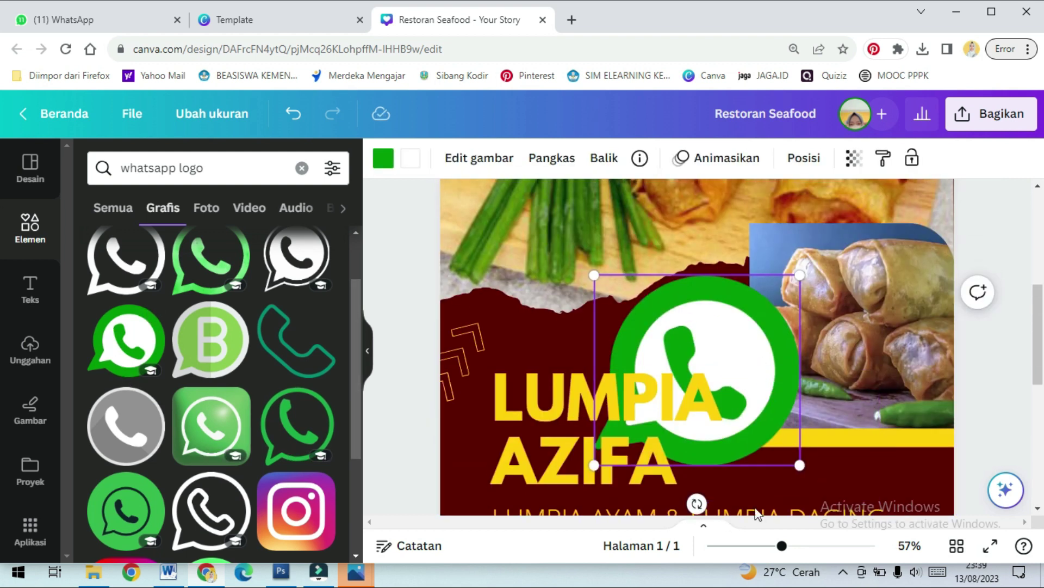
{"action": "key", "text": "Delete"}
{"action": "scroll", "coordinate": [740, 435], "scroll_direction": "down", "scroll_amount": 5}
{"action": "left_click", "coordinate": [747, 403]}
{"action": "left_click_drag", "start_coordinate": [735, 283], "coordinate": [743, 406]}
{"action": "left_click_drag", "start_coordinate": [796, 206], "coordinate": [753, 395]}
{"action": "left_click", "coordinate": [827, 367]}
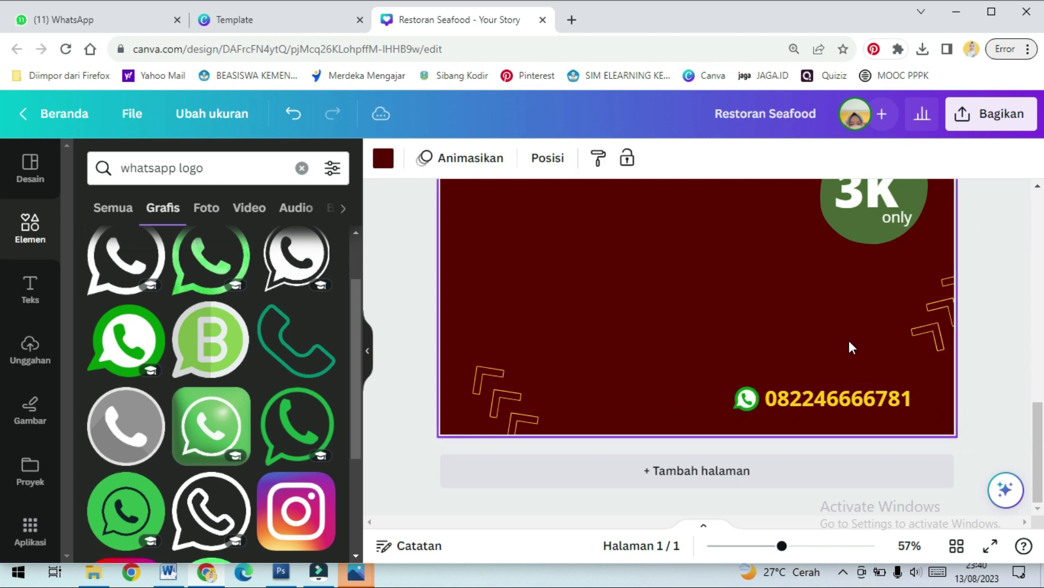
{"action": "left_click", "coordinate": [901, 222]}
{"action": "scroll", "coordinate": [903, 232], "scroll_direction": "up", "scroll_amount": 1}
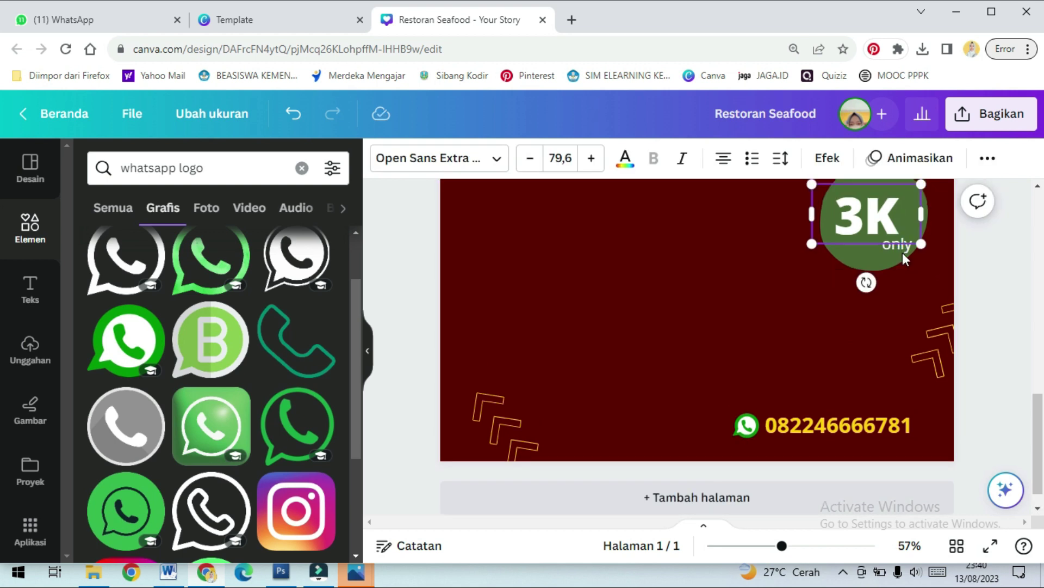
Shift 3K left, then copy 'only' above the phone number and retype it 'pesan sekarang juga'
{"action": "left_click", "coordinate": [906, 245]}
{"action": "left_click_drag", "start_coordinate": [906, 245], "coordinate": [869, 245]}
{"action": "left_click", "coordinate": [899, 244]}
{"action": "left_click_drag", "start_coordinate": [876, 310], "coordinate": [843, 378]}
{"action": "double_click", "coordinate": [849, 381]}
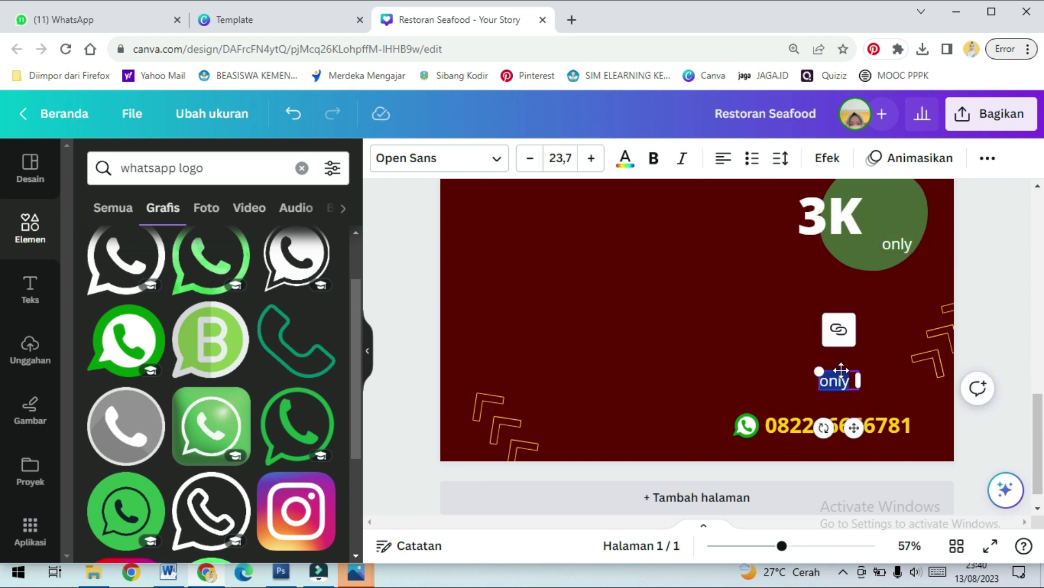
{"action": "type", "text": "pesan sekarang jug"}
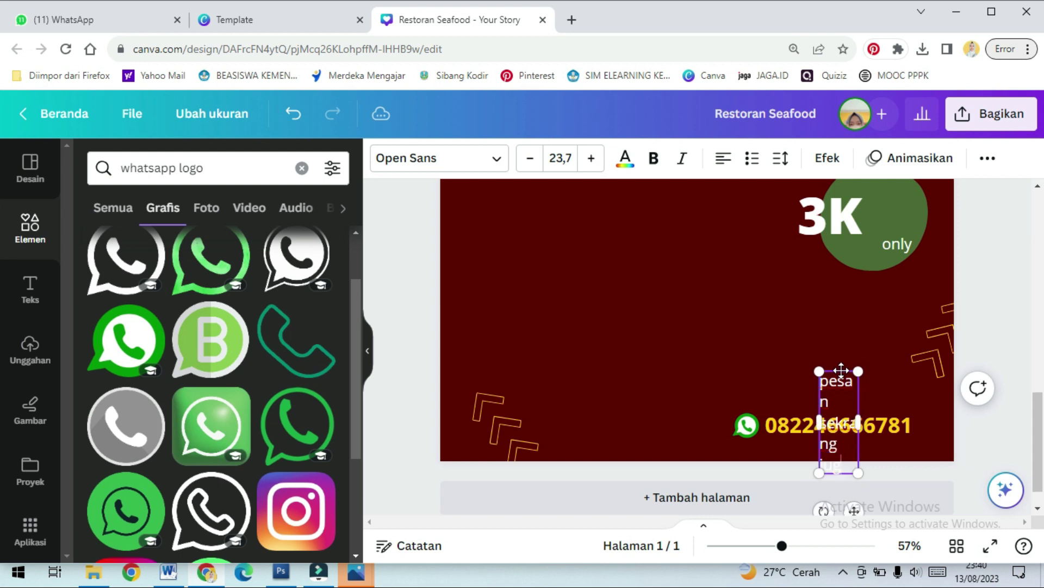
{"action": "type", "text": "a"}
Widen the new caption onto one line and place it just above the phone number
{"action": "left_click_drag", "start_coordinate": [858, 422], "coordinate": [937, 399]}
{"action": "left_click_drag", "start_coordinate": [820, 390], "coordinate": [776, 375]}
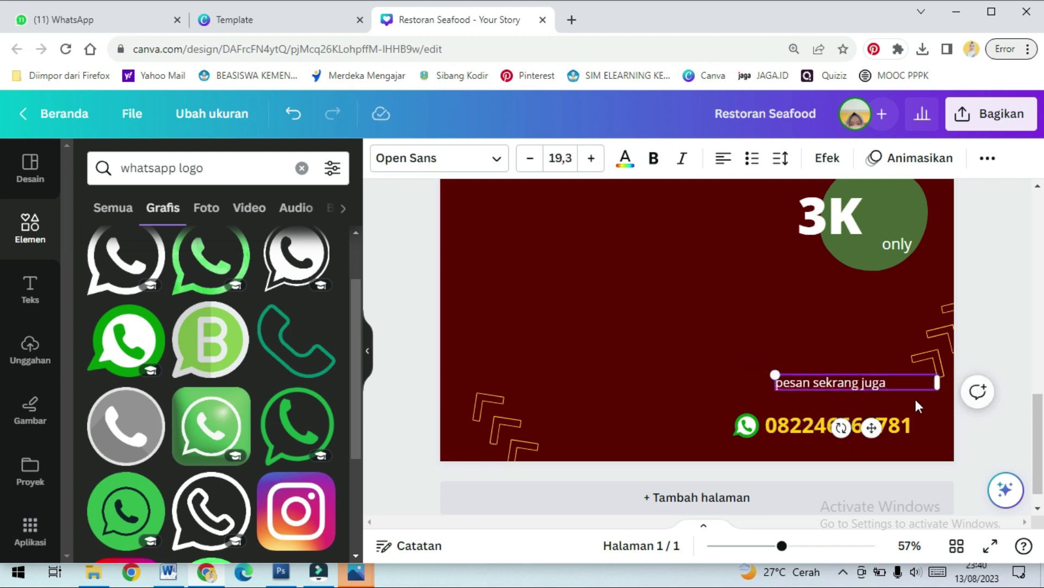
{"action": "left_click_drag", "start_coordinate": [872, 427], "coordinate": [863, 452]}
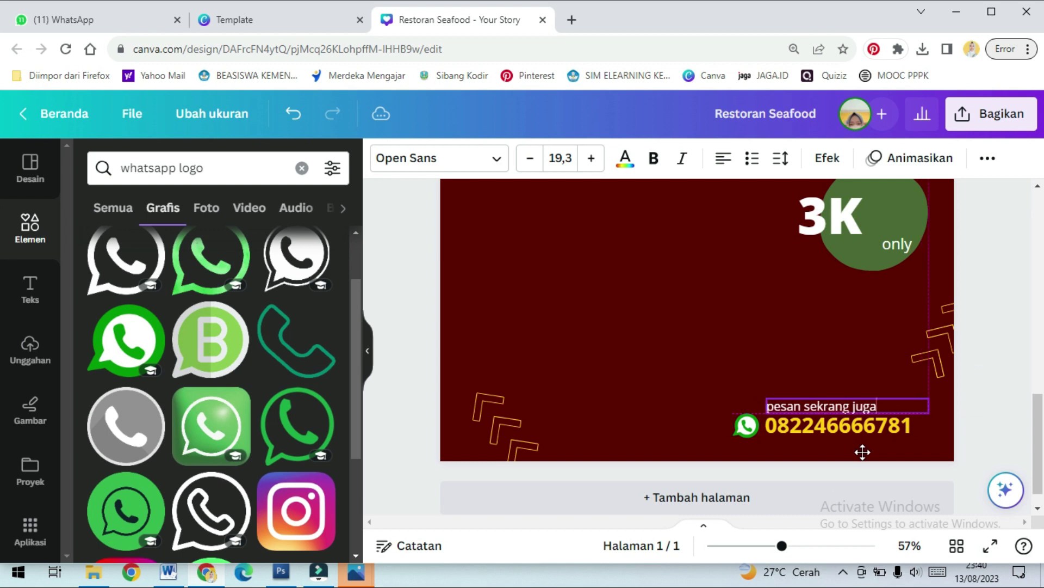
{"action": "left_click", "coordinate": [848, 341]}
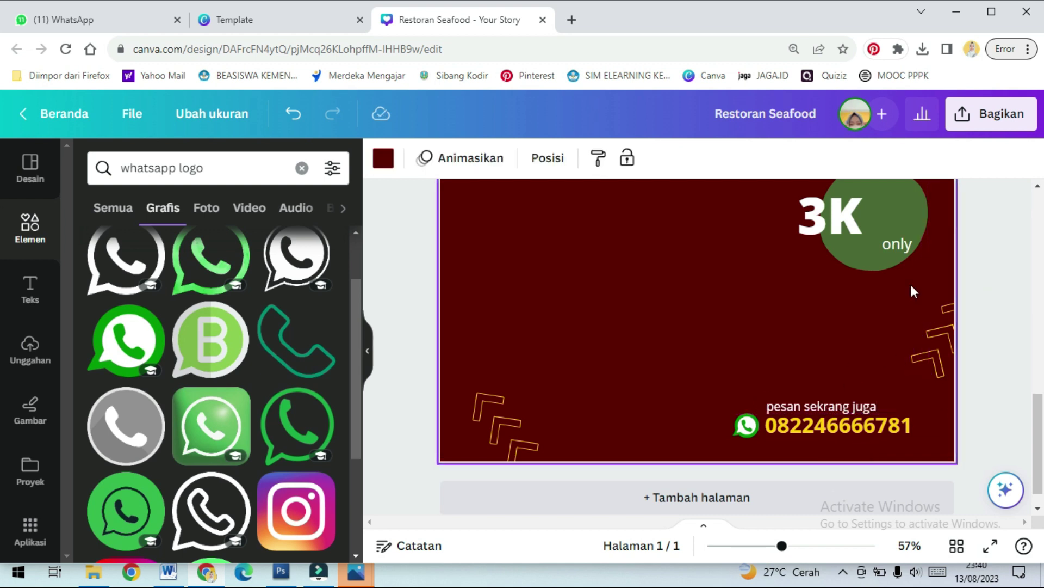
Move 3K right inside the circle and change the caption to 'siap menerima pesanan'
{"action": "left_click_drag", "start_coordinate": [855, 221], "coordinate": [896, 217]}
{"action": "left_click", "coordinate": [872, 390]}
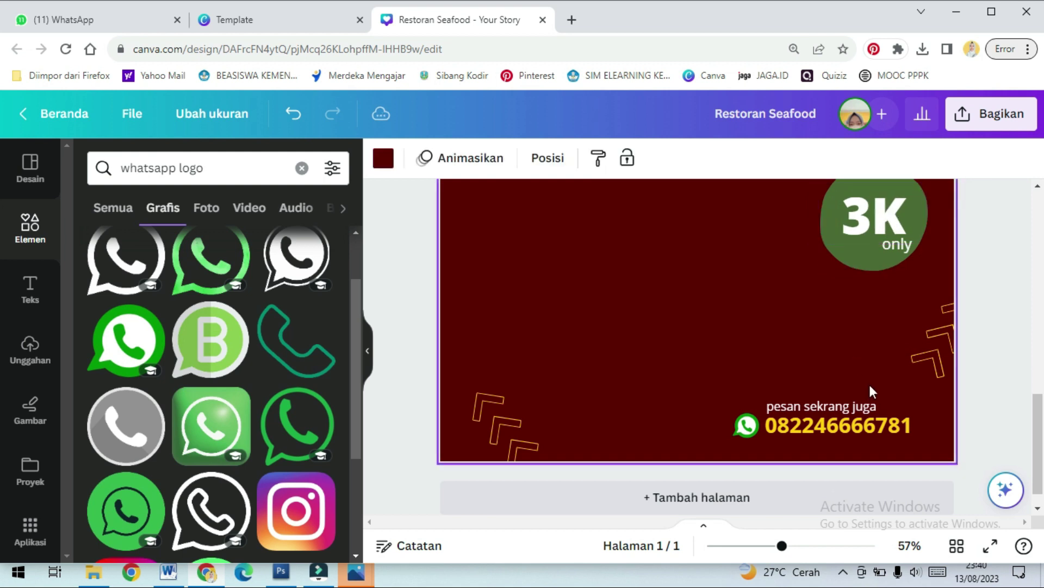
{"action": "left_click", "coordinate": [876, 412]}
{"action": "left_click", "coordinate": [877, 411]}
{"action": "left_click_drag", "start_coordinate": [877, 409], "coordinate": [770, 408]}
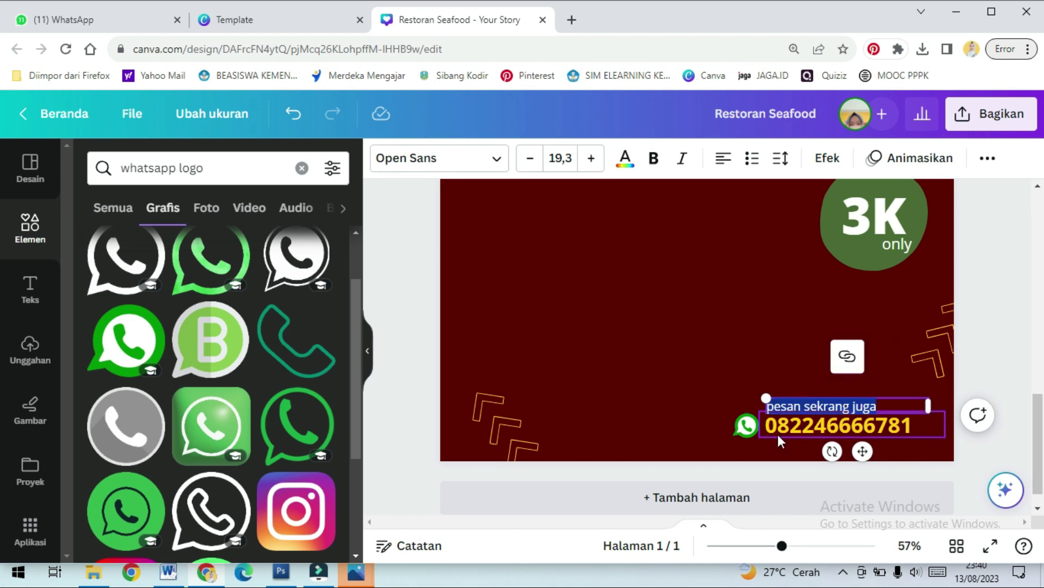
{"action": "type", "text": "siap me"}
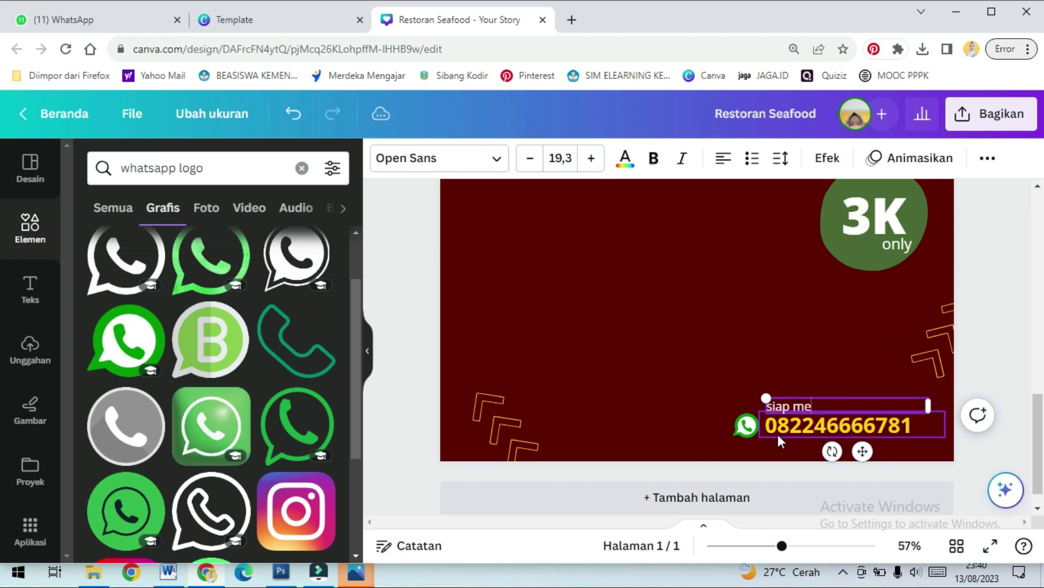
{"action": "type", "text": "nerima pesanan"}
{"action": "left_click", "coordinate": [801, 349]}
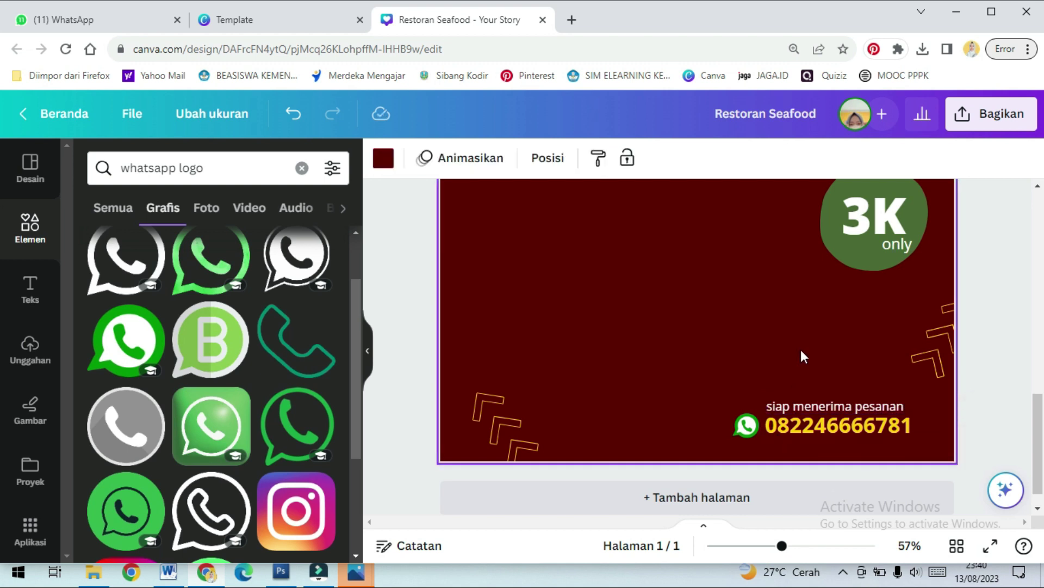
Select the LUMPIA AYAM & LUMPIA DAGING line and duplicate it with Ctrl+D
{"action": "scroll", "coordinate": [857, 371], "scroll_direction": "up", "scroll_amount": 3}
{"action": "scroll", "coordinate": [859, 386], "scroll_direction": "down", "scroll_amount": 4}
{"action": "scroll", "coordinate": [790, 347], "scroll_direction": "up", "scroll_amount": 3}
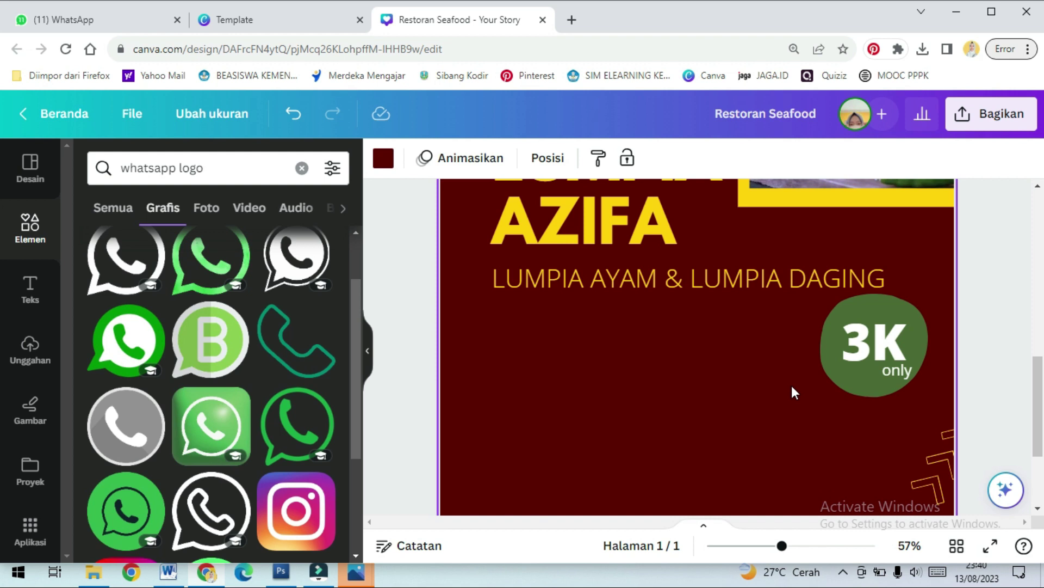
{"action": "left_click", "coordinate": [788, 283]}
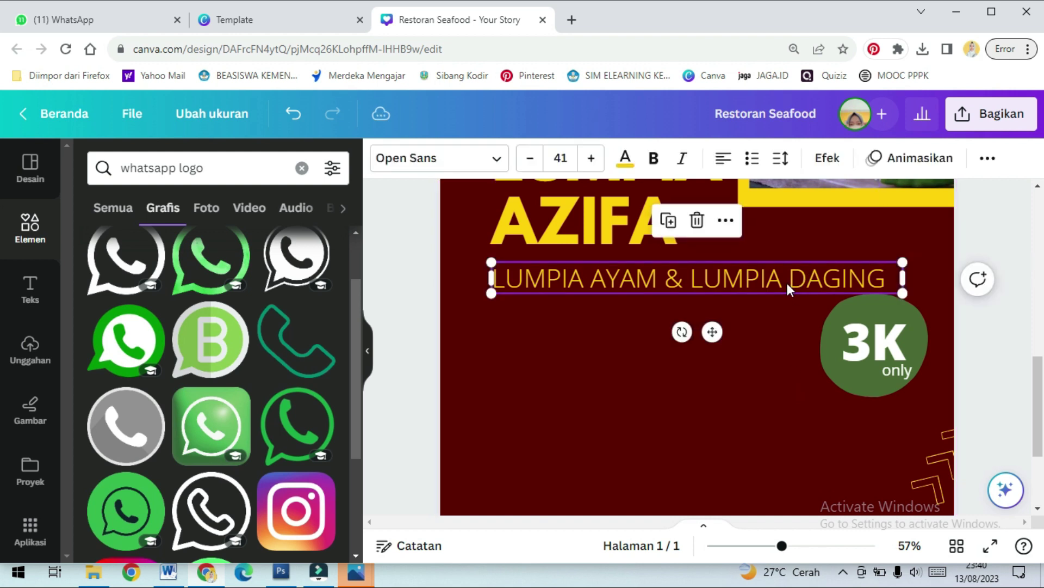
{"action": "scroll", "coordinate": [892, 272], "scroll_direction": "up", "scroll_amount": 1}
{"action": "scroll", "coordinate": [892, 272], "scroll_direction": "down", "scroll_amount": 3}
{"action": "left_click", "coordinate": [892, 272]}
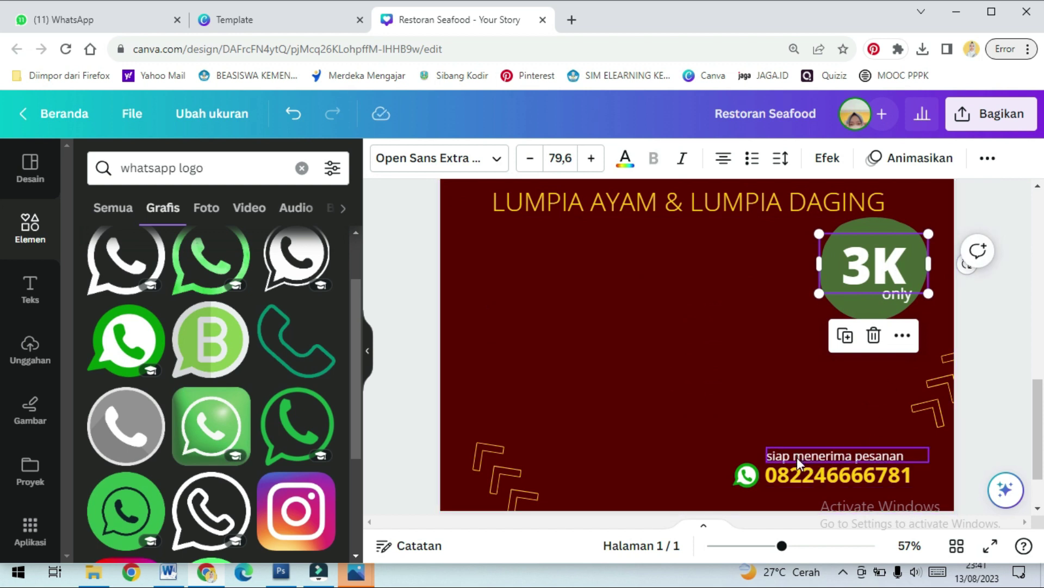
{"action": "scroll", "coordinate": [802, 430], "scroll_direction": "down", "scroll_amount": 2}
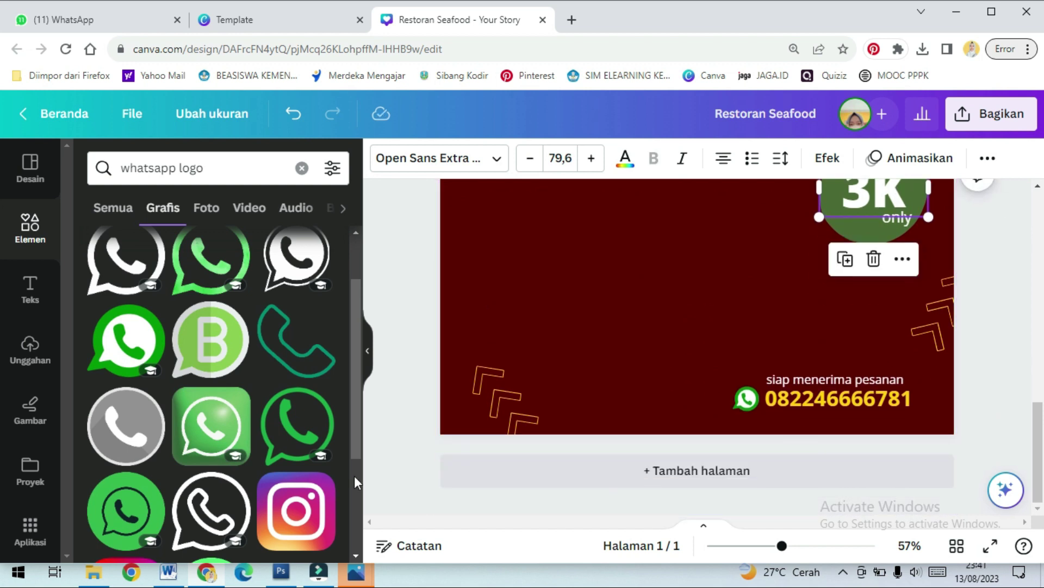
{"action": "scroll", "coordinate": [653, 348], "scroll_direction": "up", "scroll_amount": 3}
{"action": "left_click", "coordinate": [732, 287]}
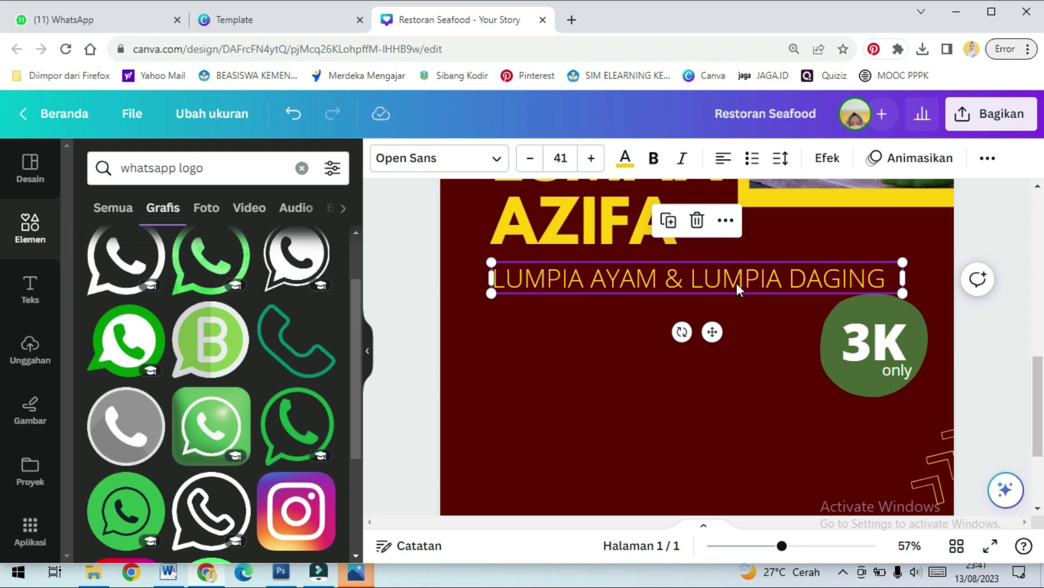
{"action": "key", "text": "ctrl+d"}
Move the copied line down and retype it as the shop's street address
{"action": "left_click_drag", "start_coordinate": [746, 278], "coordinate": [695, 422]}
{"action": "scroll", "coordinate": [695, 421], "scroll_direction": "down", "scroll_amount": 3}
{"action": "left_click_drag", "start_coordinate": [801, 272], "coordinate": [844, 336]}
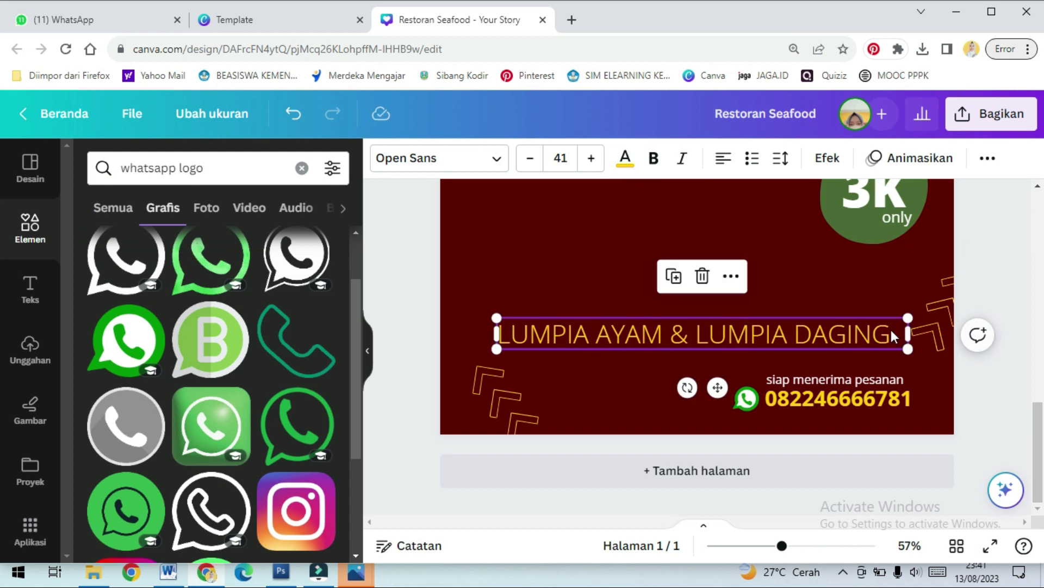
{"action": "double_click", "coordinate": [903, 340]}
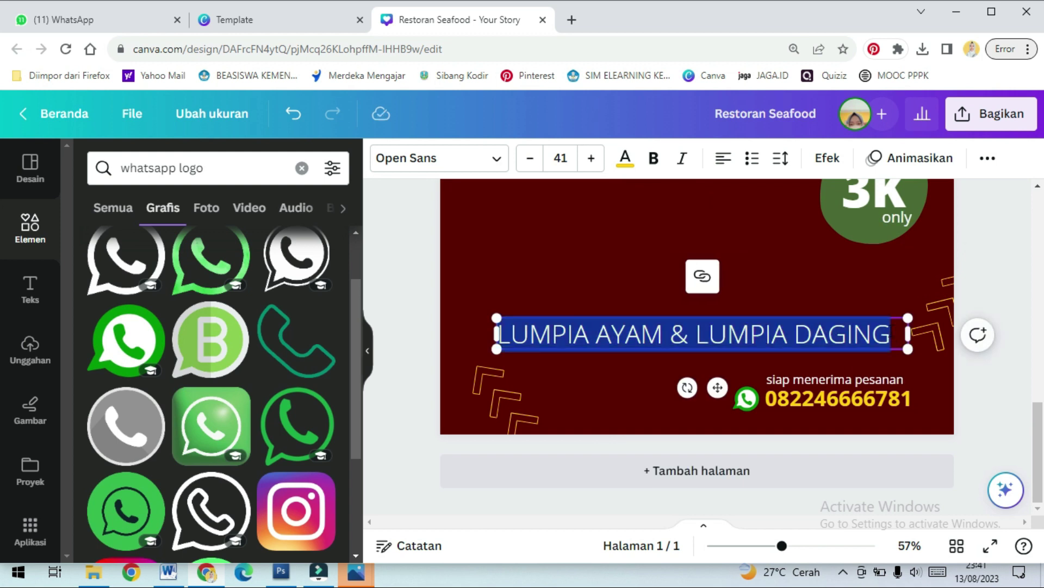
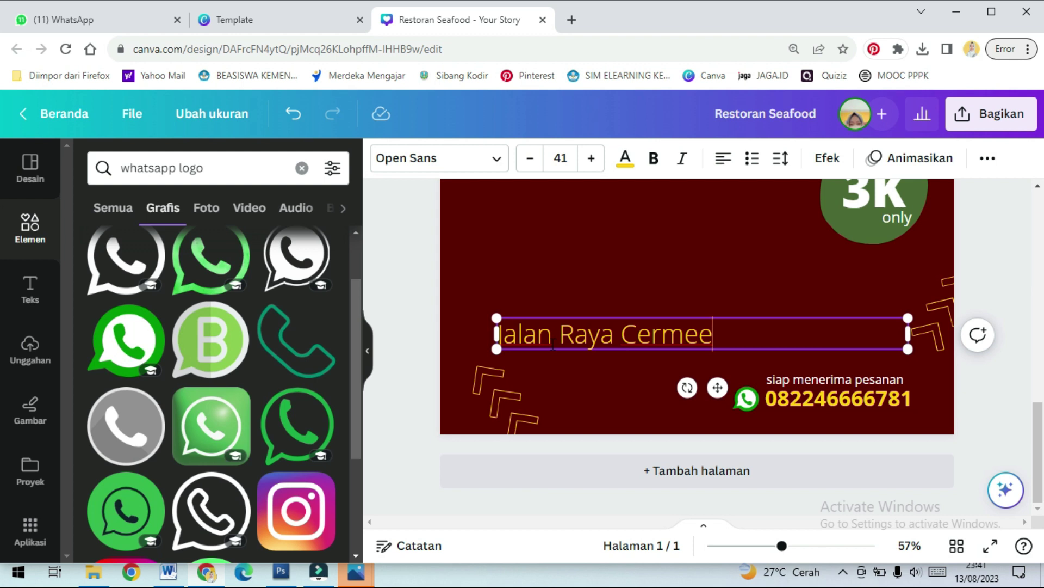
{"action": "key", "text": "Left"}
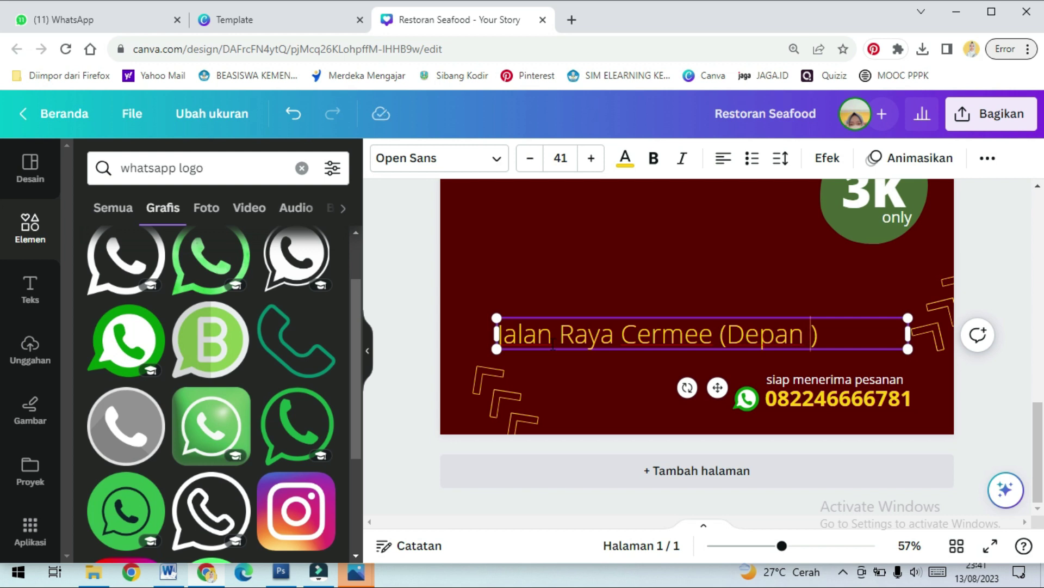
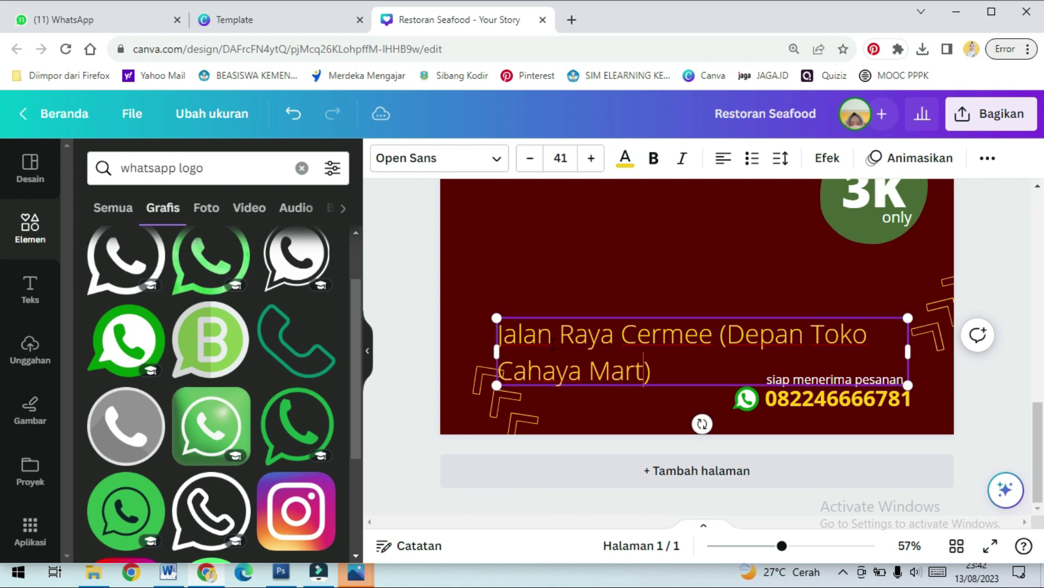
Shrink the address text to half size and place it just under the LUMPIA AYAM & LUMPIA DAGING line
{"action": "left_click_drag", "start_coordinate": [912, 385], "coordinate": [855, 327]}
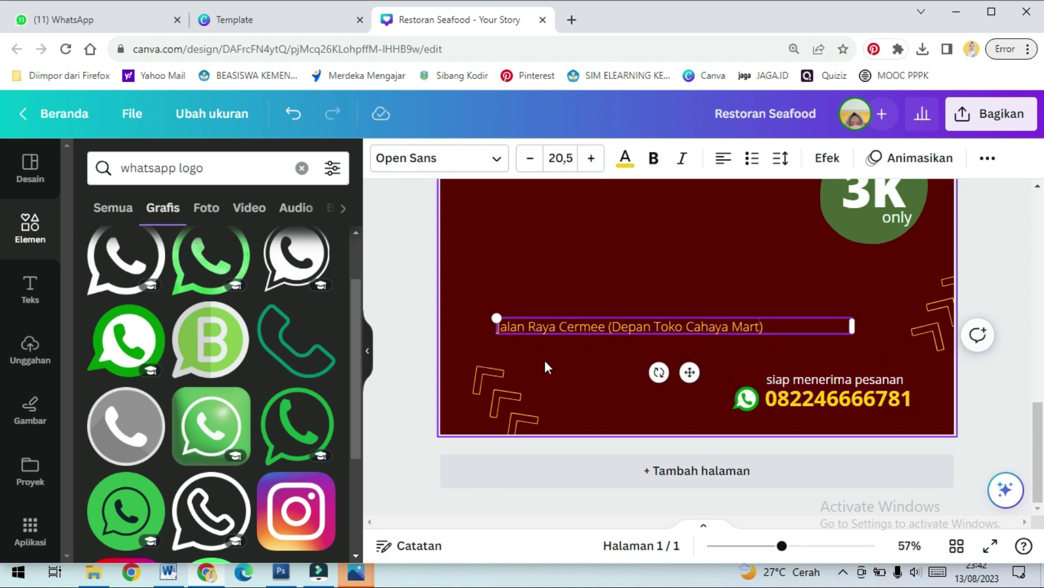
{"action": "scroll", "coordinate": [557, 337], "scroll_direction": "up", "scroll_amount": 4}
{"action": "scroll", "coordinate": [557, 337], "scroll_direction": "down", "scroll_amount": 4}
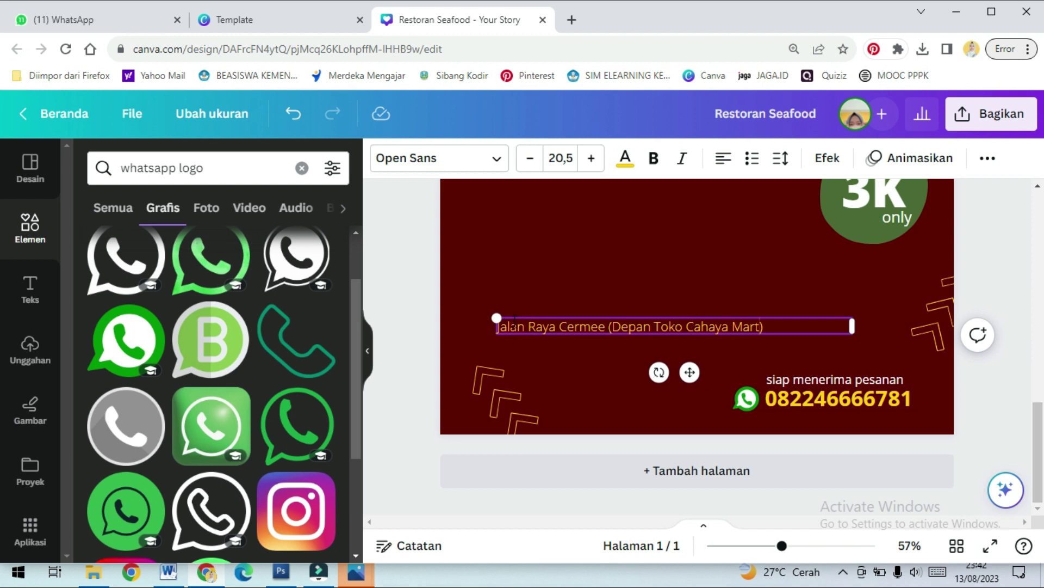
{"action": "left_click_drag", "start_coordinate": [689, 372], "coordinate": [716, 353]}
{"action": "scroll", "coordinate": [736, 397], "scroll_direction": "up", "scroll_amount": 4}
{"action": "scroll", "coordinate": [735, 397], "scroll_direction": "down", "scroll_amount": 3}
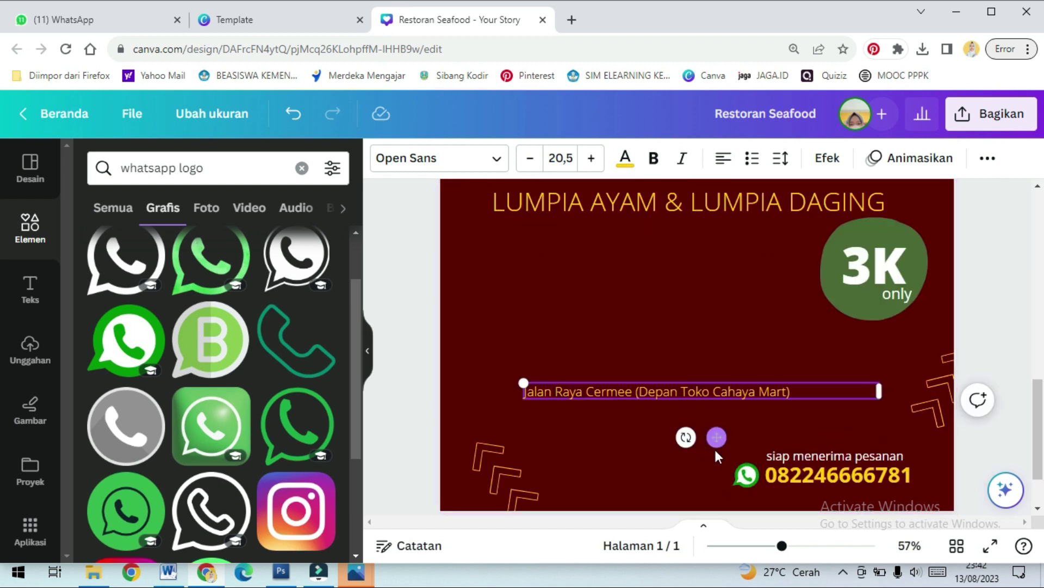
{"action": "left_click_drag", "start_coordinate": [683, 434], "coordinate": [690, 282]}
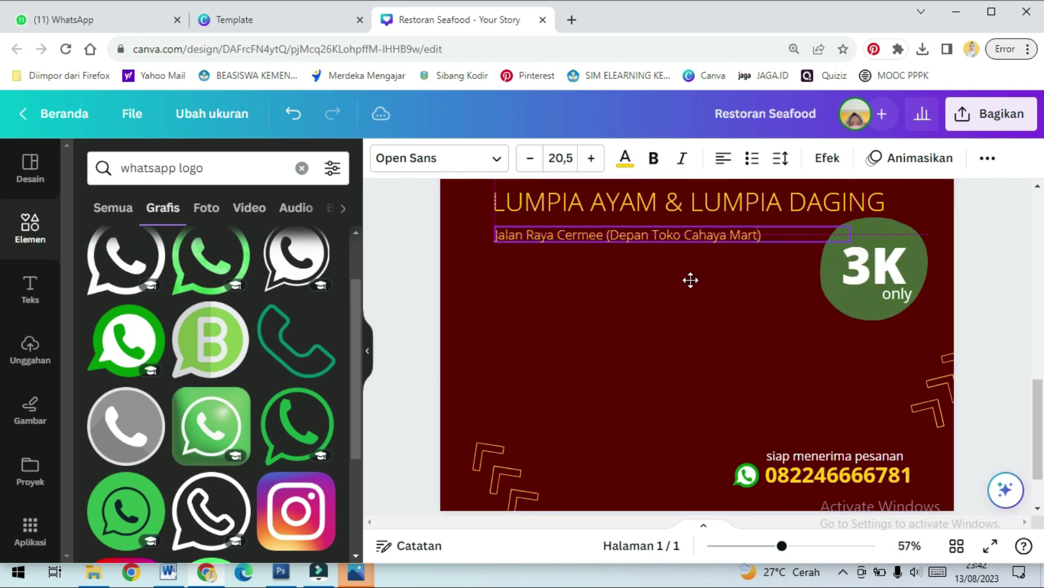
{"action": "left_click", "coordinate": [751, 301]}
{"action": "scroll", "coordinate": [535, 274], "scroll_direction": "up", "scroll_amount": 3}
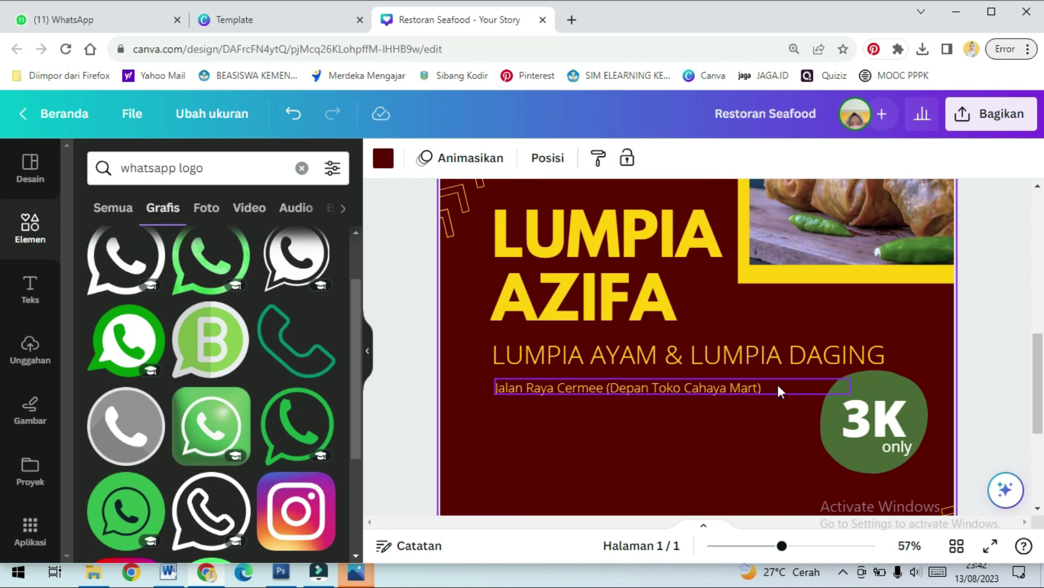
Move the 3K text and its small 'only' down and re-centre them within the green circle
{"action": "scroll", "coordinate": [778, 384], "scroll_direction": "down", "scroll_amount": 3}
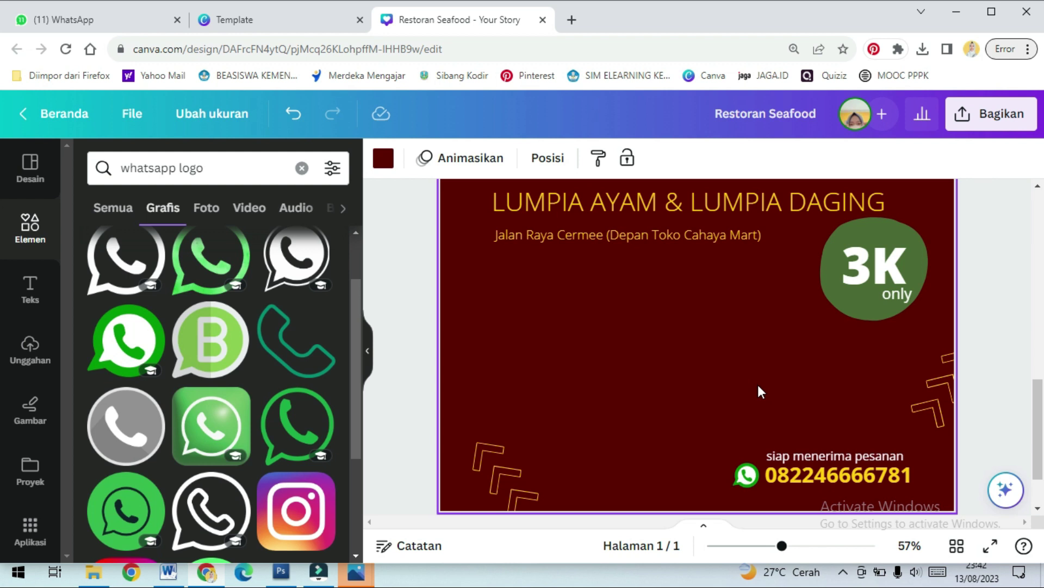
{"action": "scroll", "coordinate": [759, 386], "scroll_direction": "up", "scroll_amount": 3}
{"action": "left_click", "coordinate": [901, 380]}
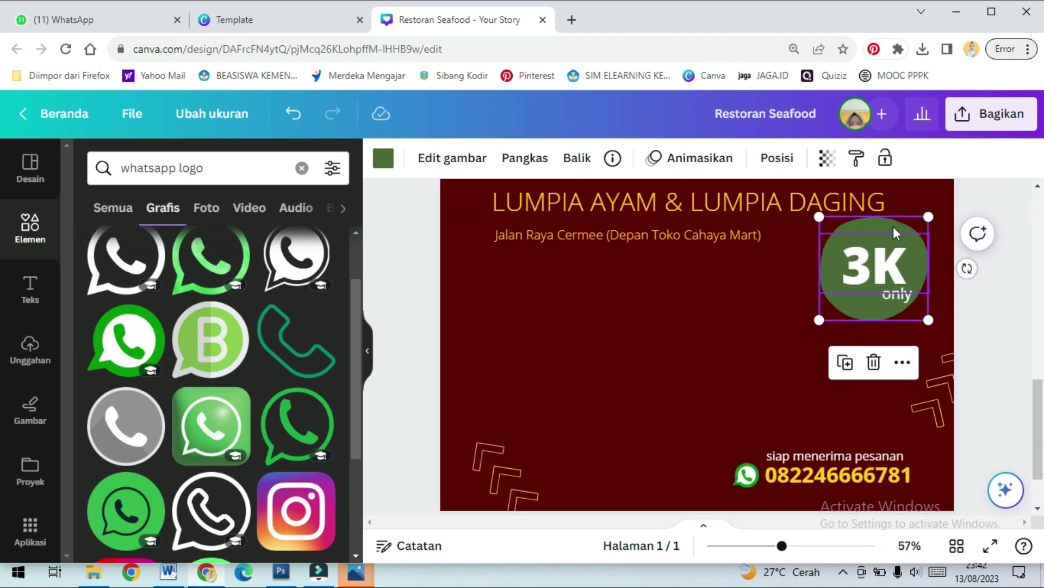
{"action": "left_click", "coordinate": [896, 275]}
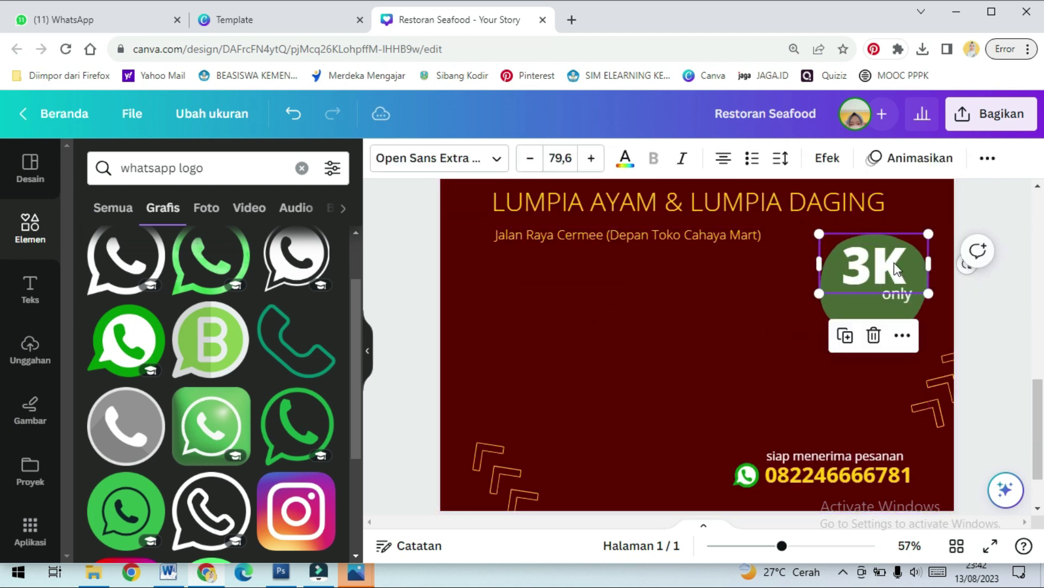
{"action": "key", "text": "Escape"}
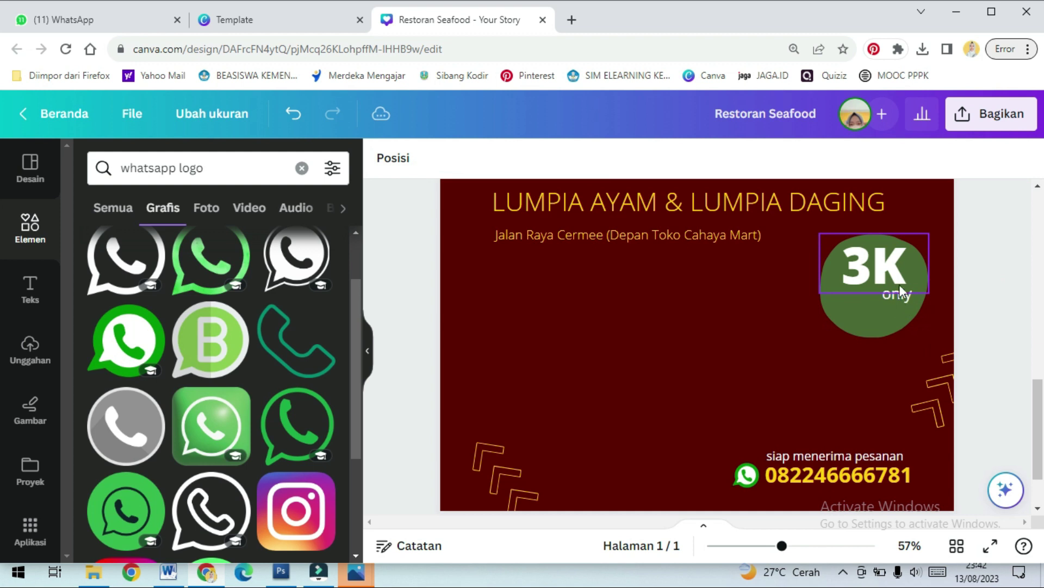
{"action": "left_click", "coordinate": [902, 301]}
{"action": "left_click_drag", "start_coordinate": [899, 267], "coordinate": [899, 303]}
{"action": "left_click", "coordinate": [903, 316]}
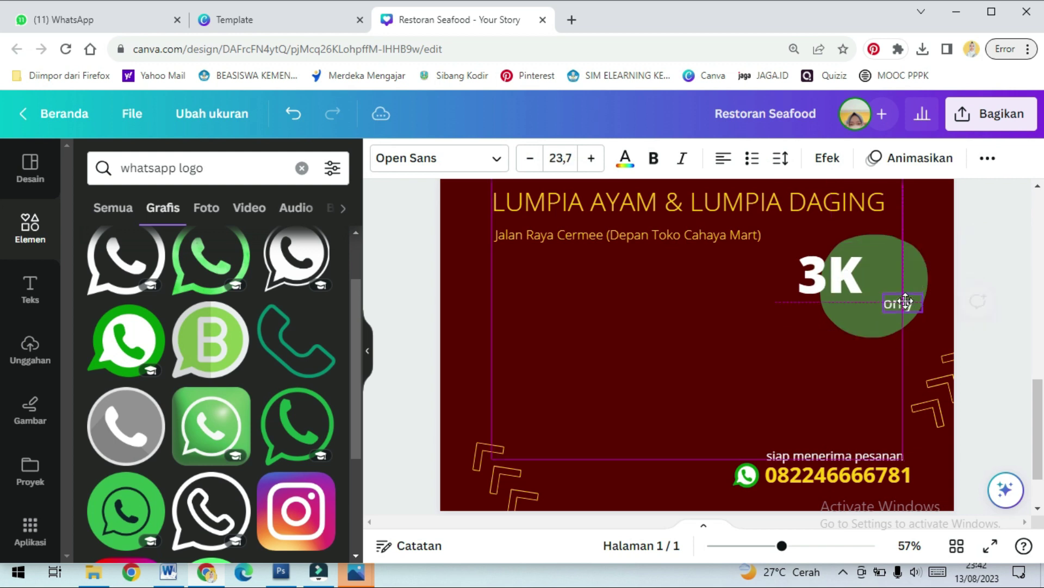
{"action": "left_click_drag", "start_coordinate": [835, 275], "coordinate": [870, 284]}
{"action": "left_click", "coordinate": [769, 364]}
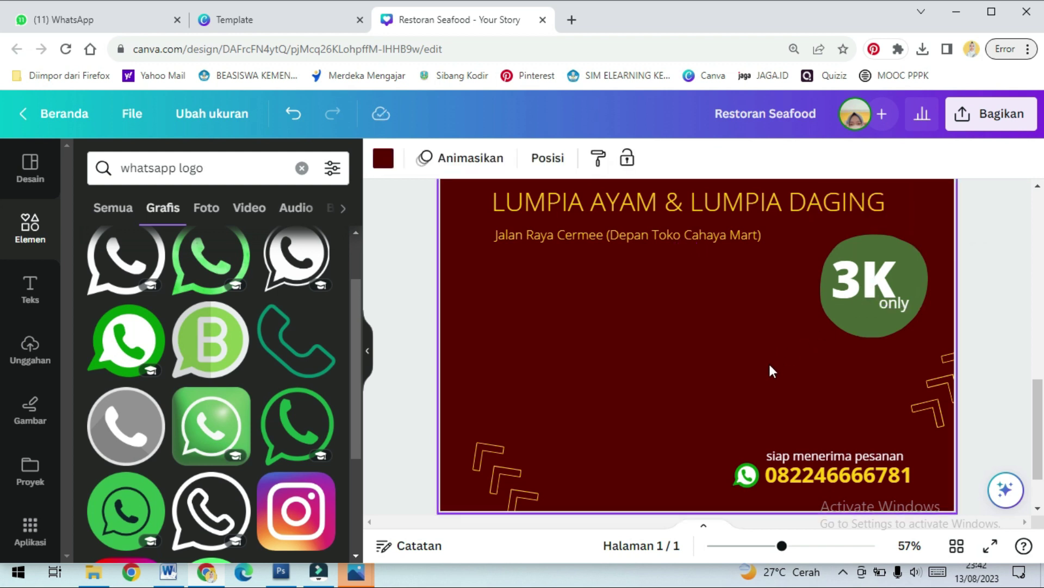
Scroll through the poster and zoom out to about 17% to view the whole page
{"action": "scroll", "coordinate": [852, 428], "scroll_direction": "up", "scroll_amount": 6}
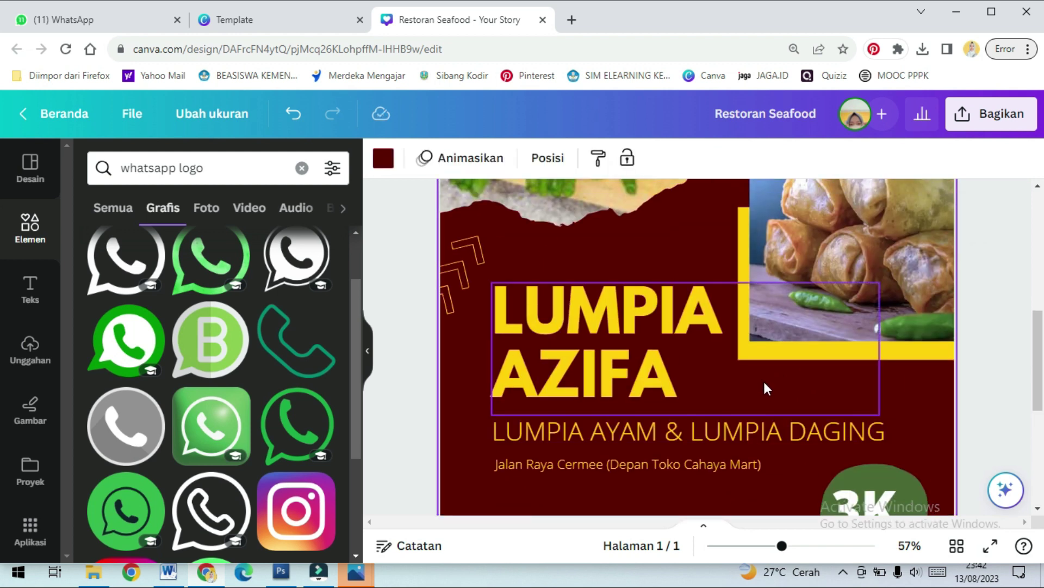
{"action": "scroll", "coordinate": [712, 379], "scroll_direction": "up", "scroll_amount": 5}
{"action": "scroll", "coordinate": [837, 344], "scroll_direction": "down", "scroll_amount": 5}
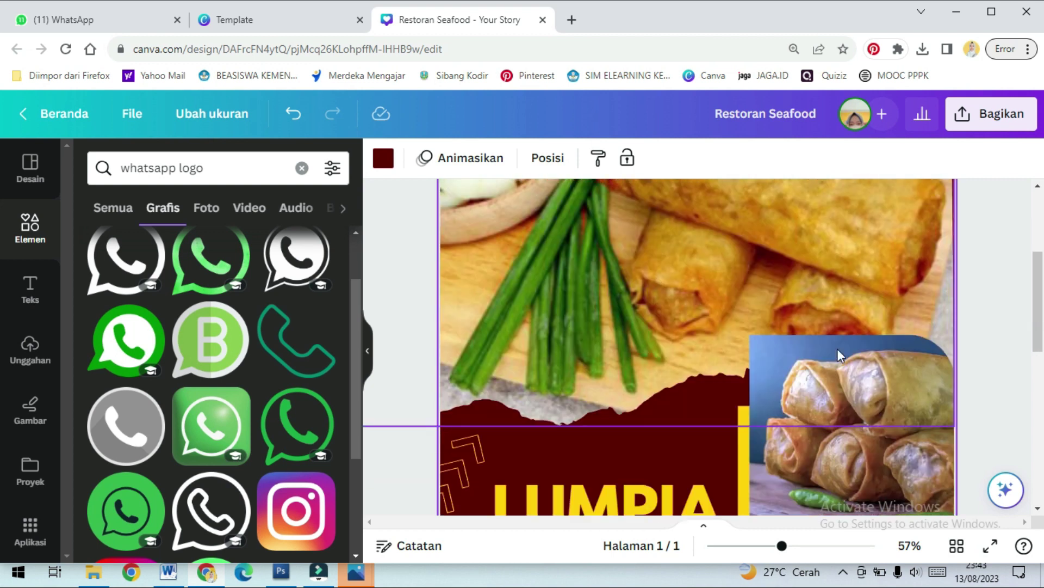
{"action": "scroll", "coordinate": [837, 348], "scroll_direction": "down", "scroll_amount": 2}
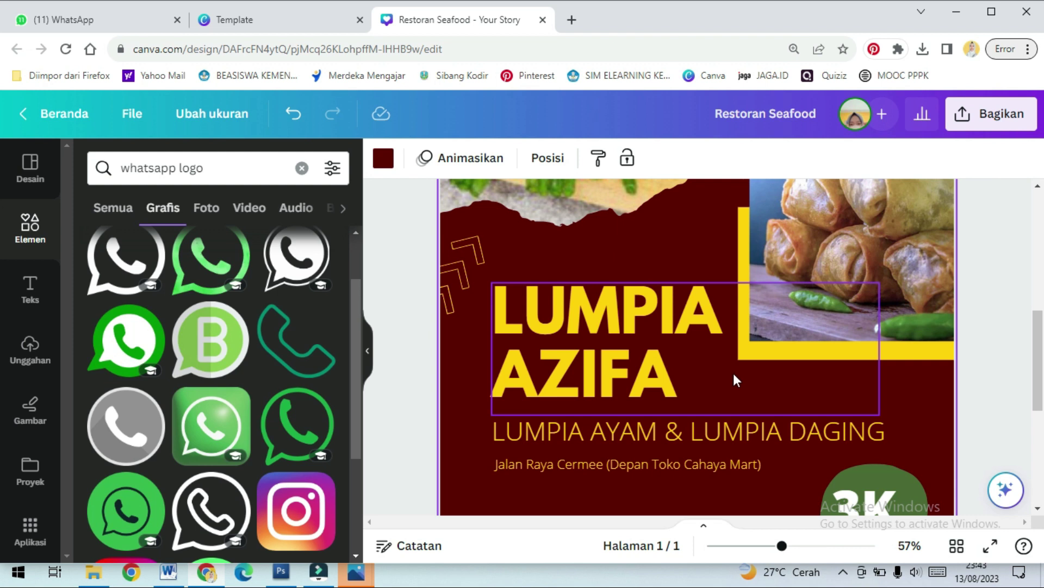
{"action": "scroll", "coordinate": [734, 373], "scroll_direction": "down", "scroll_amount": 5}
{"action": "scroll", "coordinate": [753, 373], "scroll_direction": "down", "scroll_amount": 1}
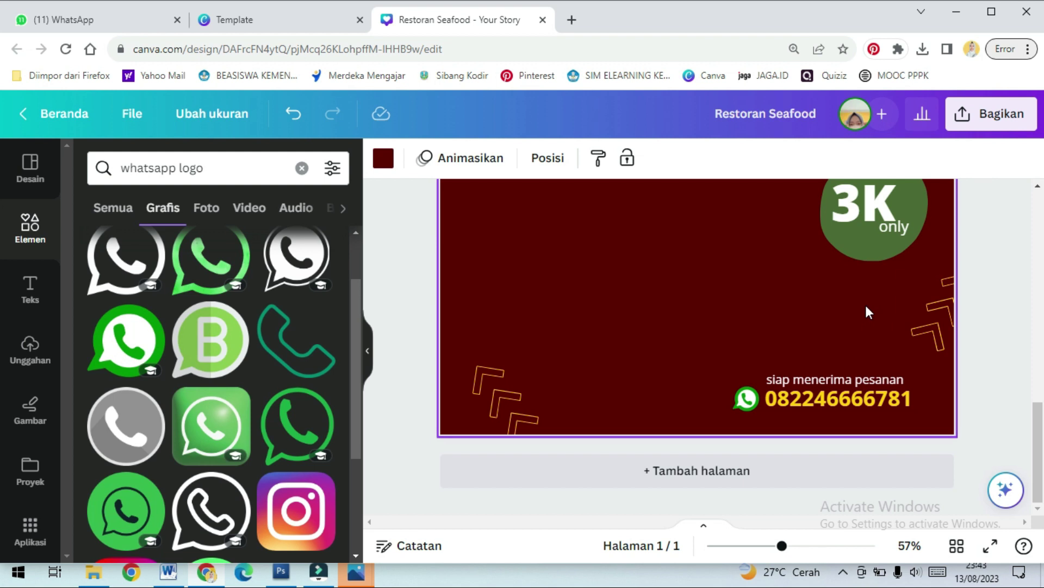
{"action": "scroll", "coordinate": [866, 306], "scroll_direction": "up", "scroll_amount": 3}
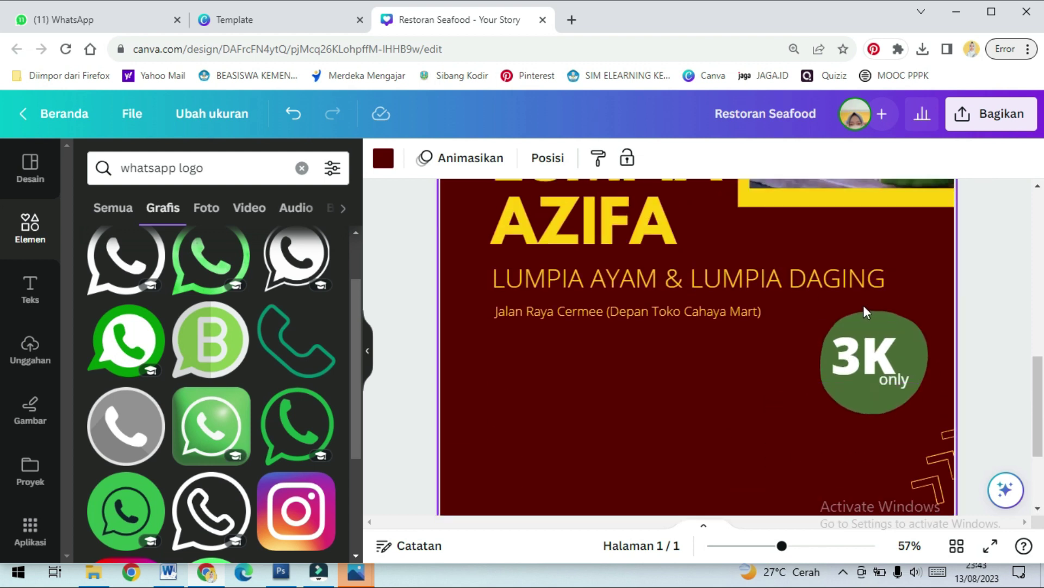
{"action": "scroll", "coordinate": [611, 324], "scroll_direction": "up", "scroll_amount": 1}
{"action": "scroll", "coordinate": [618, 325], "scroll_direction": "down", "scroll_amount": 4}
{"action": "scroll", "coordinate": [593, 348], "scroll_direction": "up", "scroll_amount": 5}
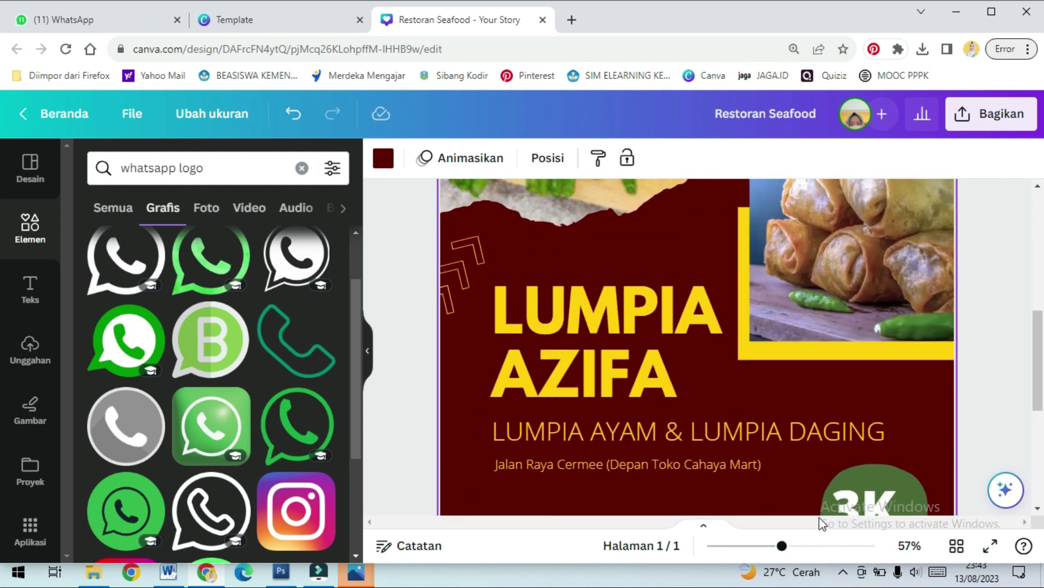
{"action": "left_click_drag", "start_coordinate": [782, 546], "coordinate": [730, 546]}
{"action": "left_click", "coordinate": [854, 378]}
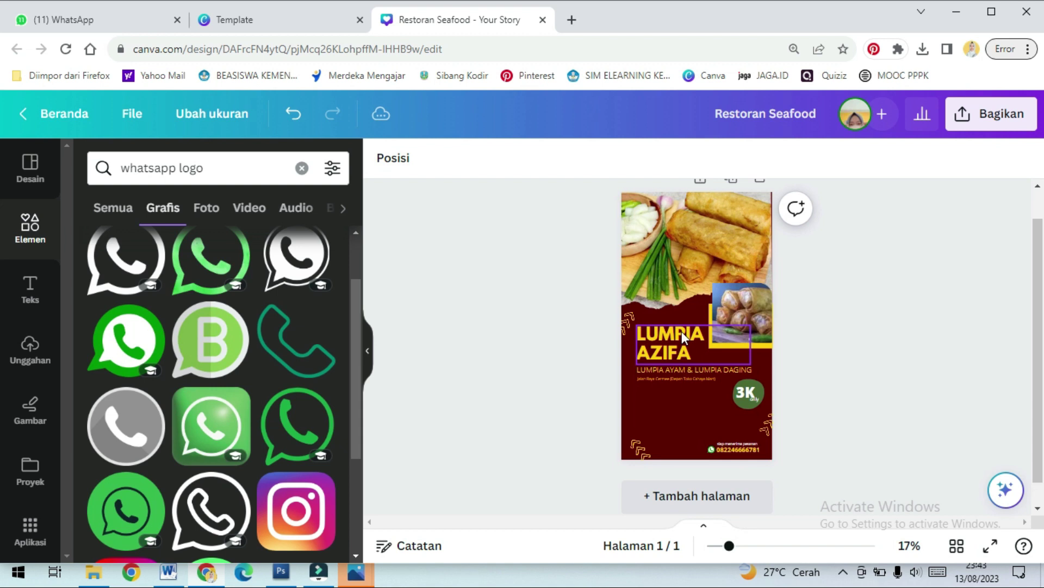
{"action": "scroll", "coordinate": [681, 331], "scroll_direction": "up", "scroll_amount": 1}
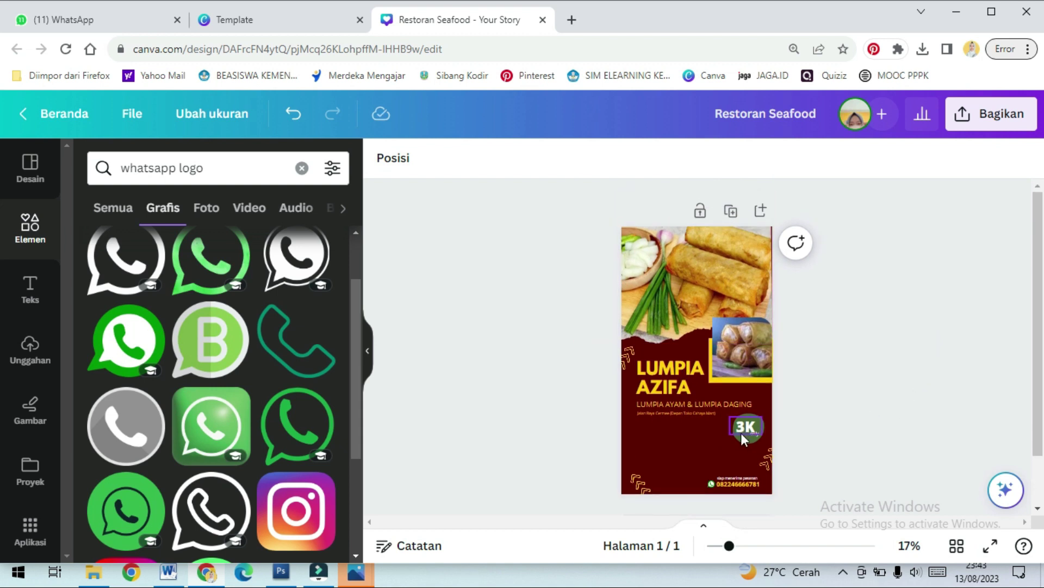
{"action": "scroll", "coordinate": [907, 429], "scroll_direction": "down", "scroll_amount": 2}
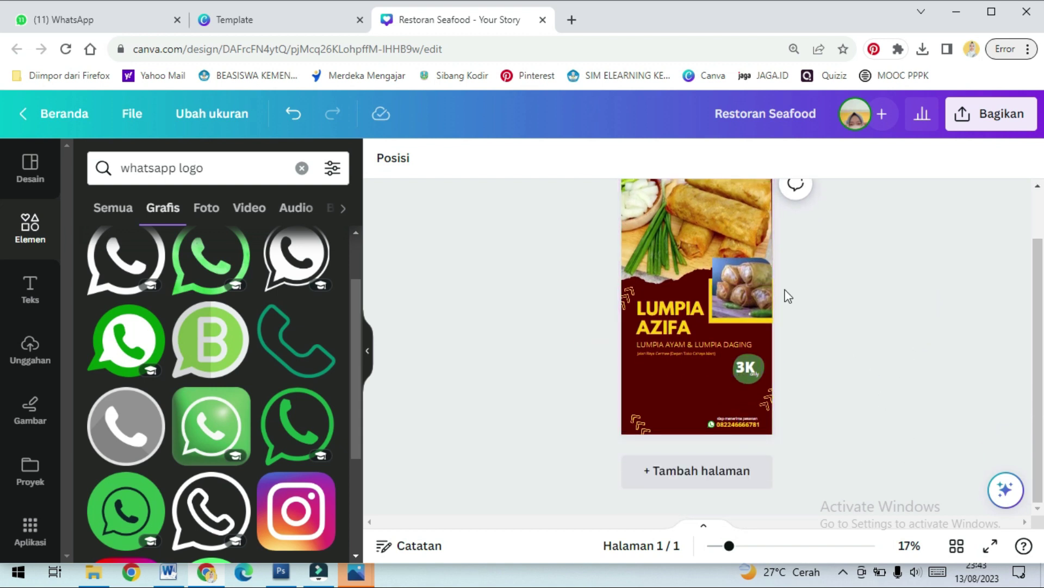
{"action": "left_click", "coordinate": [675, 379]}
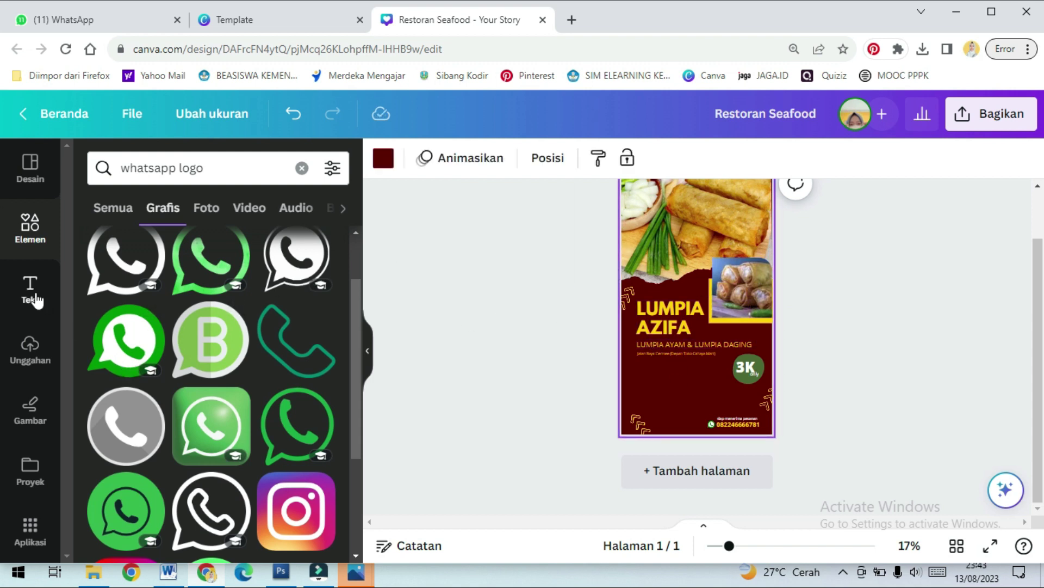
Add a subtitle below the address reading 'Dijamin' and 'Enak & Nagih!' on two lines
{"action": "left_click", "coordinate": [31, 290]}
{"action": "left_click", "coordinate": [257, 440]}
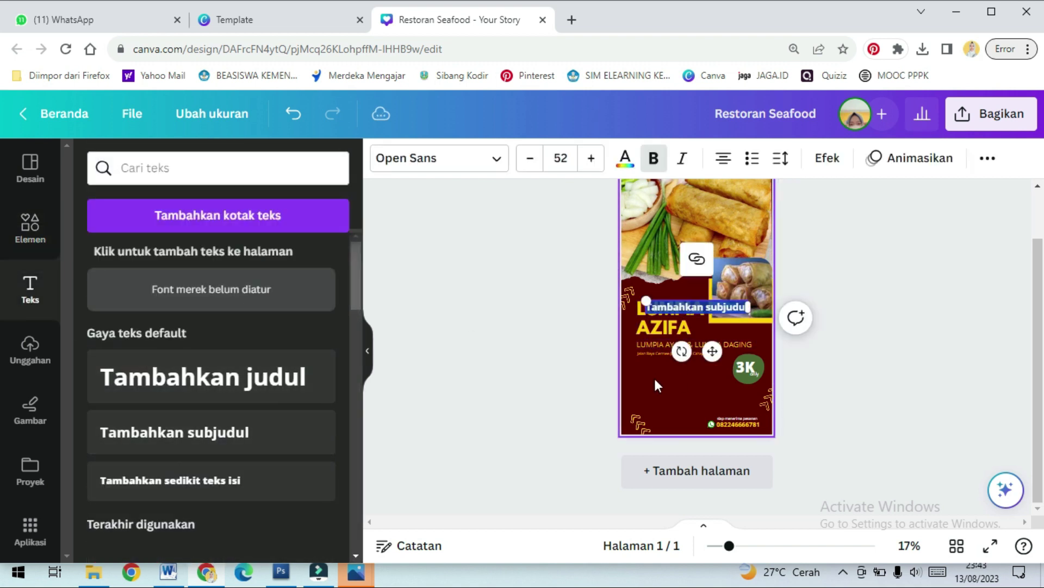
{"action": "left_click_drag", "start_coordinate": [715, 355], "coordinate": [701, 426]}
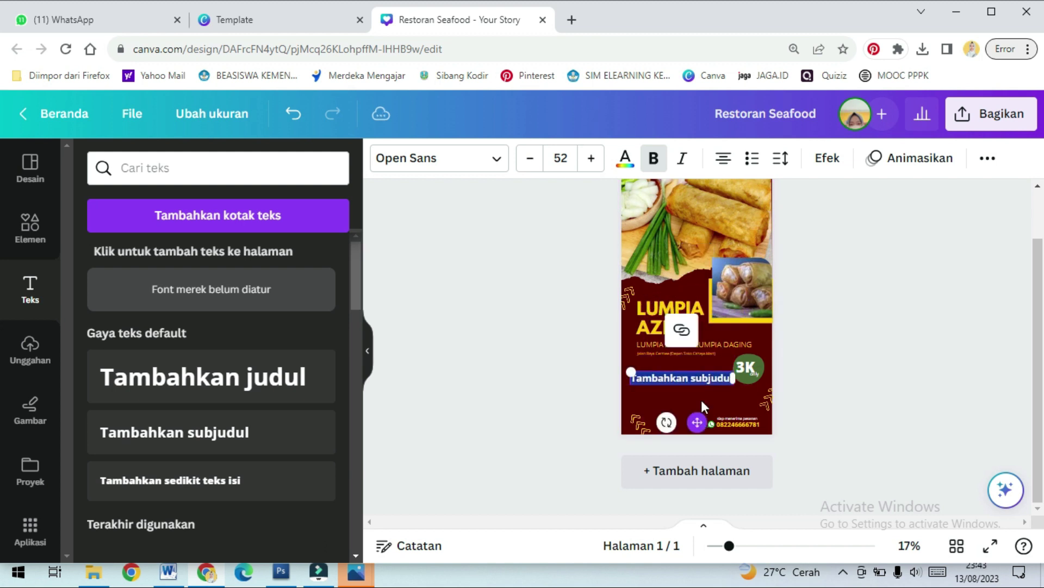
{"action": "triple_click", "coordinate": [710, 377]}
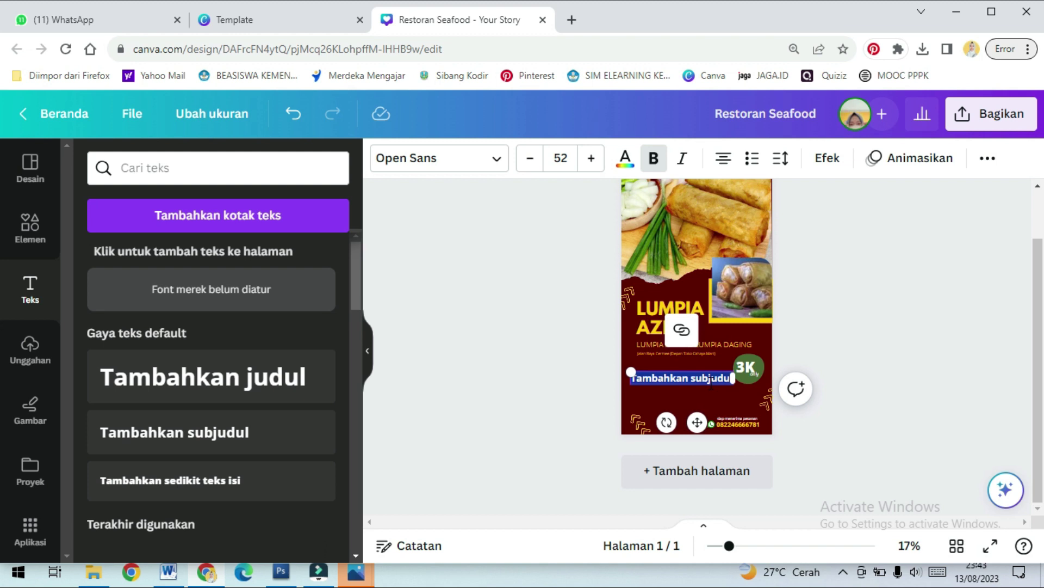
{"action": "key", "text": "BackSpace"}
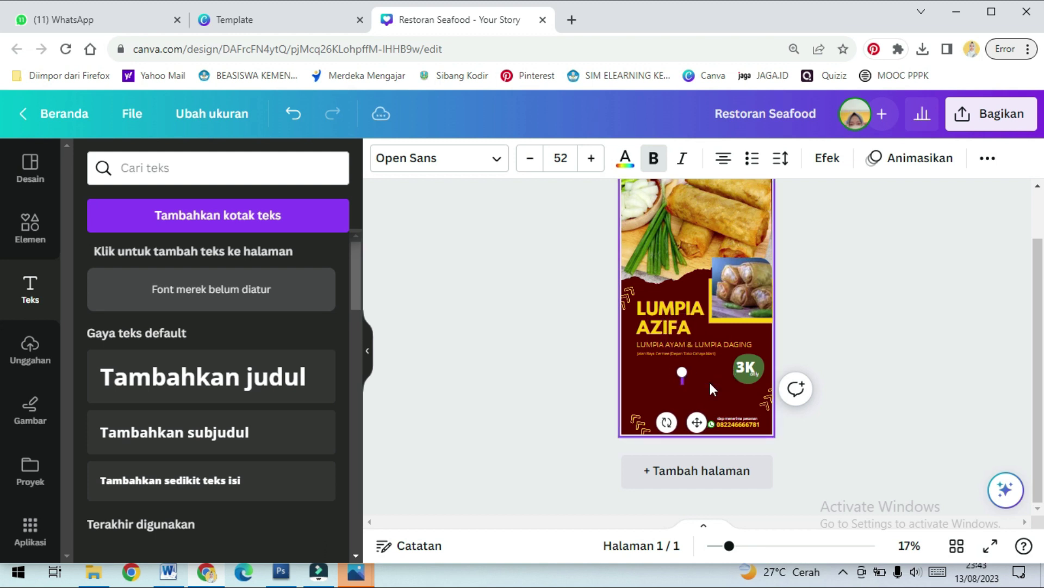
{"action": "type", "text": "Dijamin"}
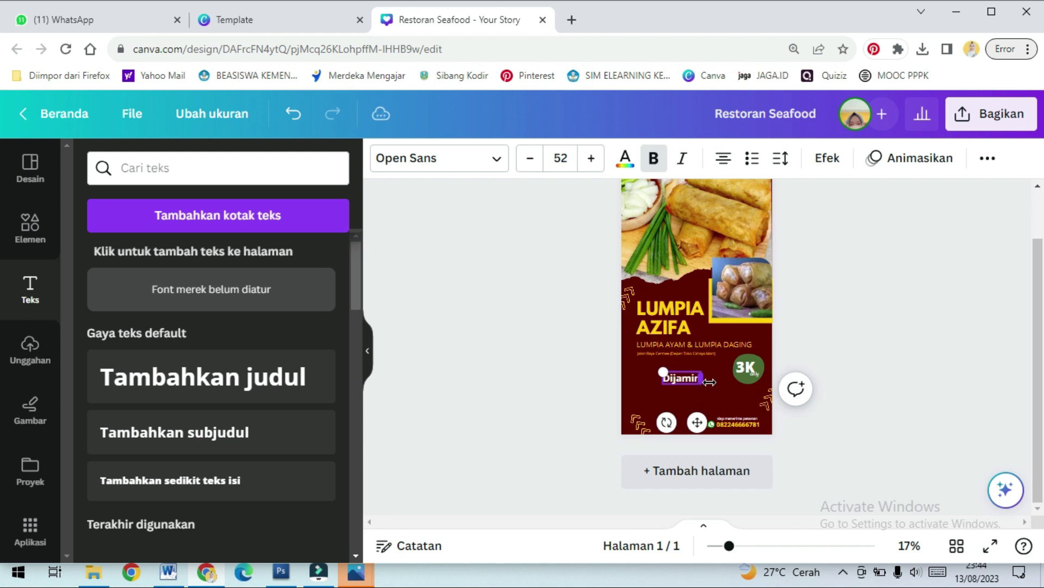
{"action": "key", "text": "Return"}
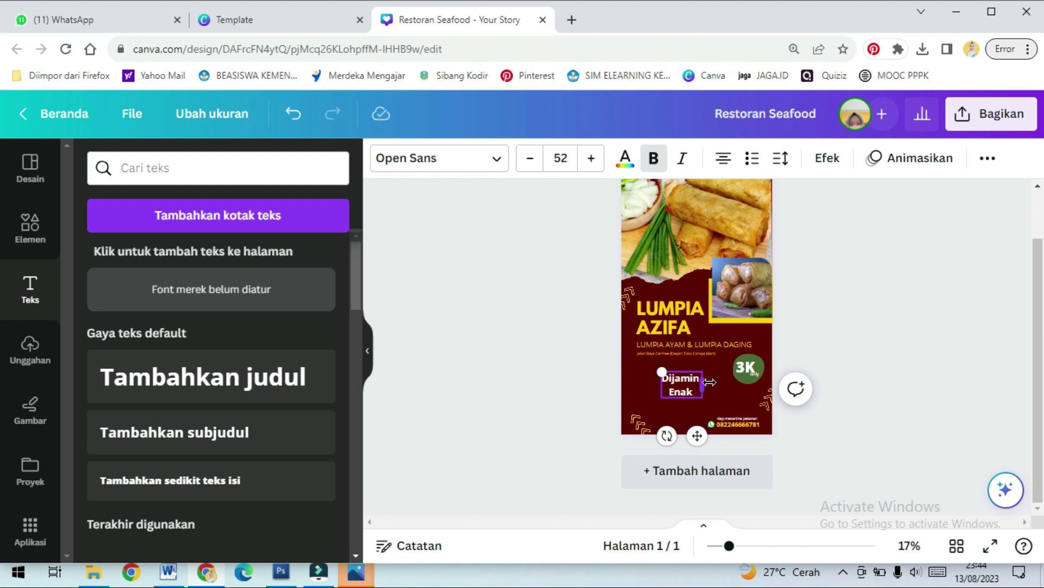
{"action": "type", "text": "Enak & Nagih!"}
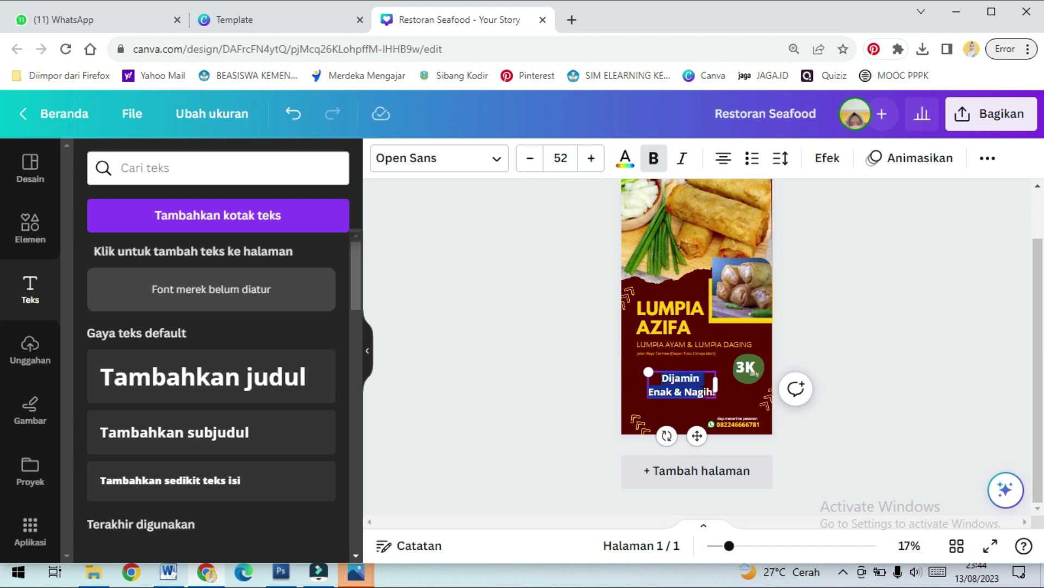
{"action": "key", "text": "ctrl+a"}
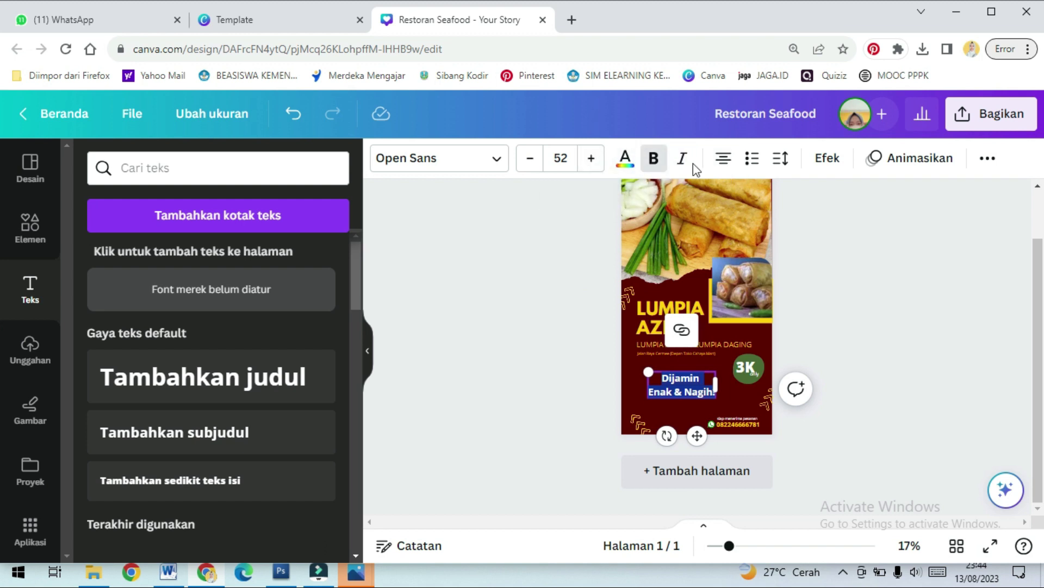
Open the font list for the tagline and scroll through the available fonts
{"action": "left_click", "coordinate": [503, 159]}
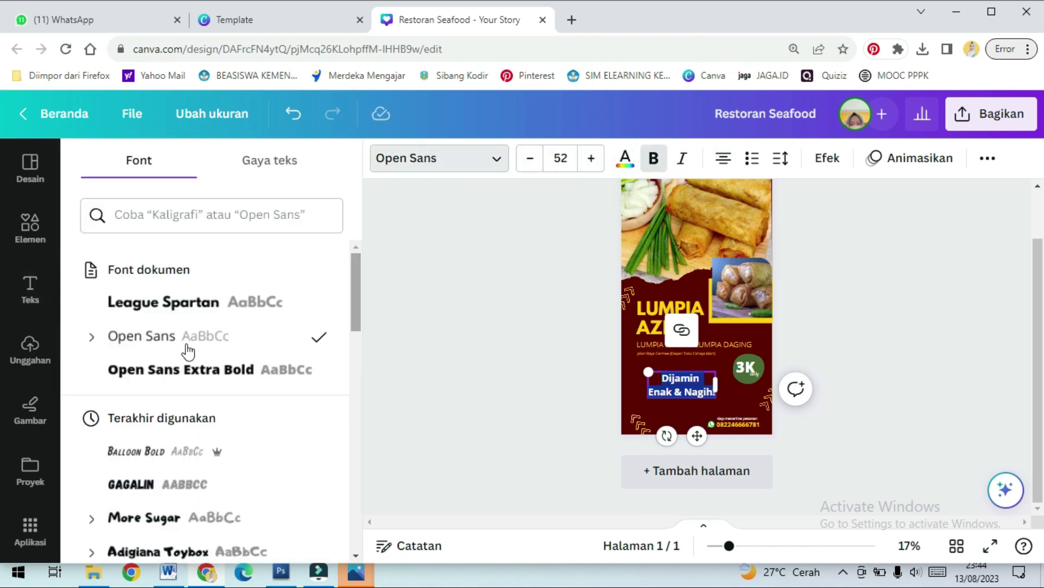
{"action": "scroll", "coordinate": [174, 359], "scroll_direction": "down", "scroll_amount": 3}
{"action": "scroll", "coordinate": [185, 401], "scroll_direction": "down", "scroll_amount": 8}
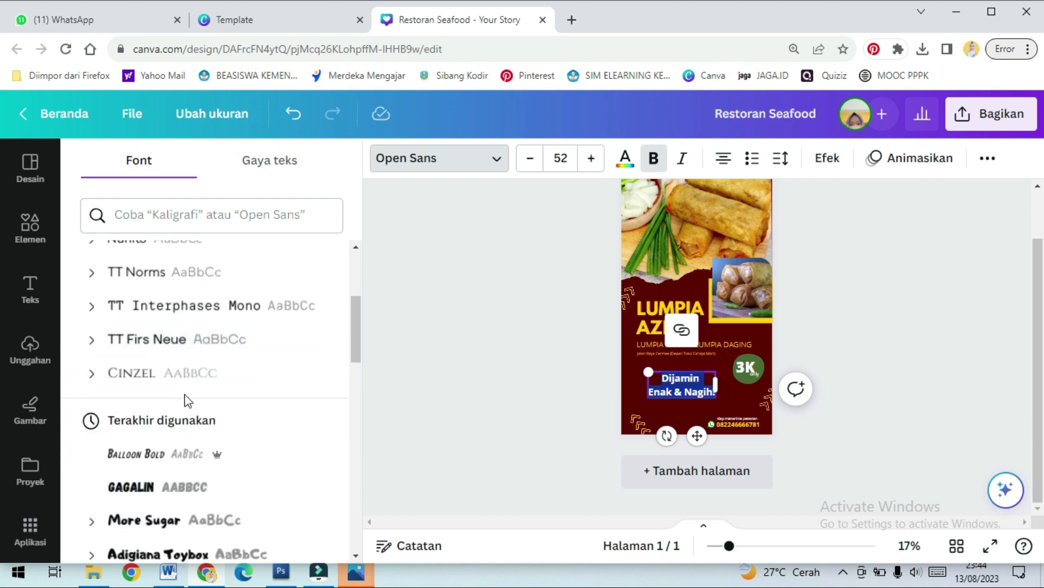
{"action": "scroll", "coordinate": [198, 427], "scroll_direction": "down", "scroll_amount": 3}
{"action": "scroll", "coordinate": [198, 427], "scroll_direction": "down", "scroll_amount": 4}
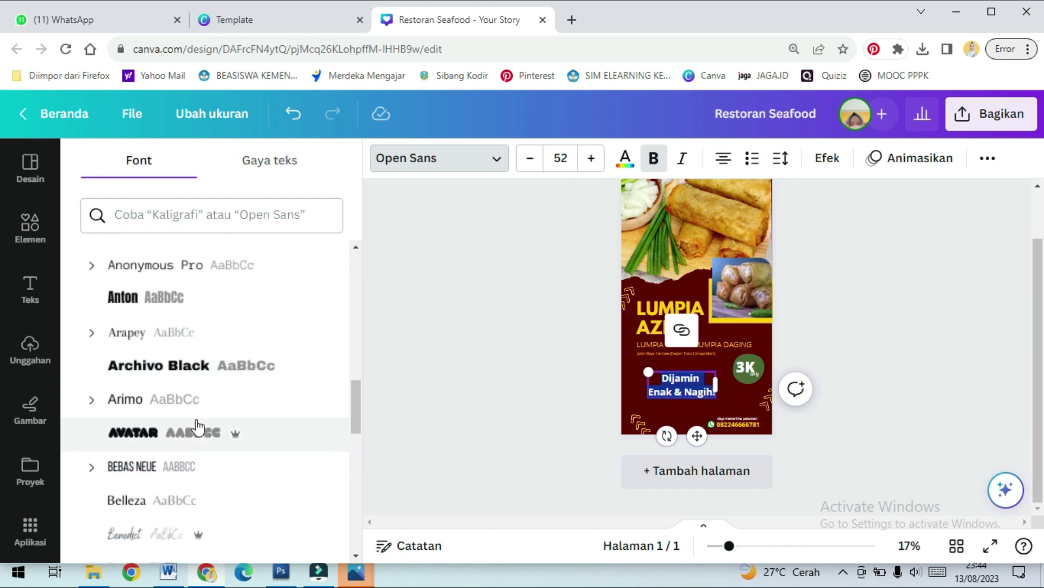
{"action": "scroll", "coordinate": [198, 427], "scroll_direction": "down", "scroll_amount": 1}
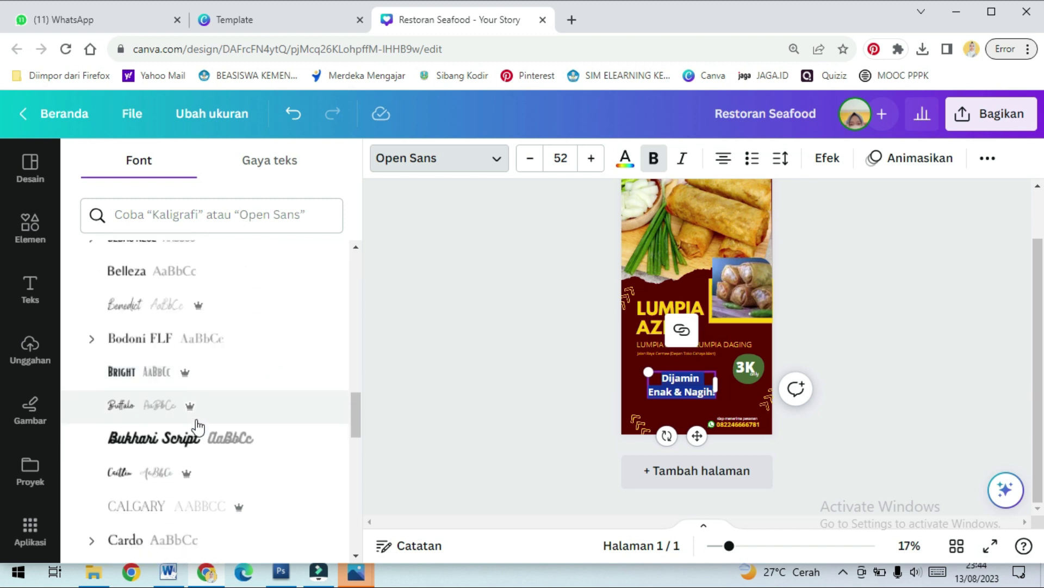
{"action": "scroll", "coordinate": [217, 397], "scroll_direction": "down", "scroll_amount": 4}
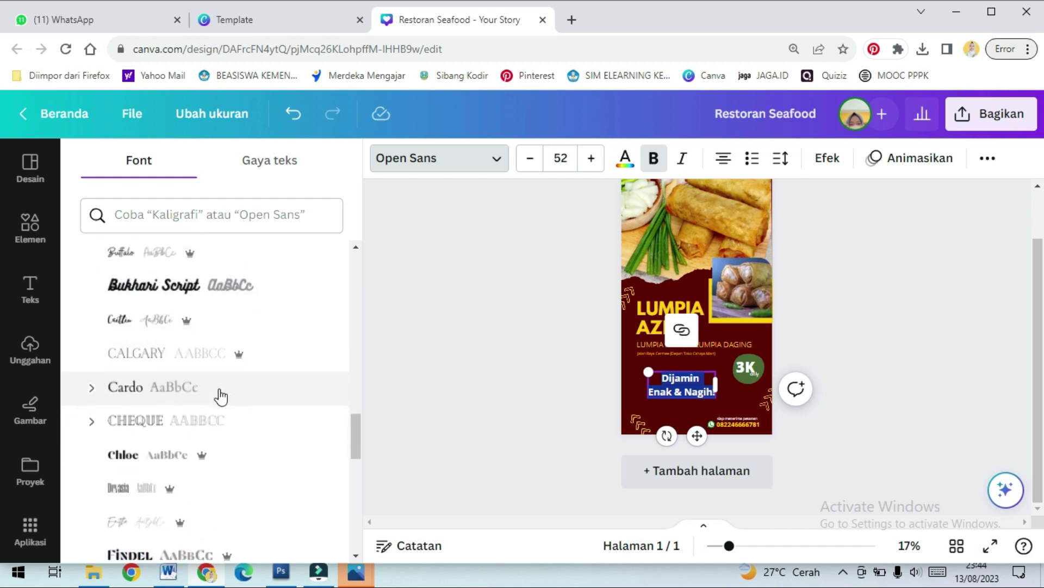
{"action": "scroll", "coordinate": [224, 399], "scroll_direction": "down", "scroll_amount": 7}
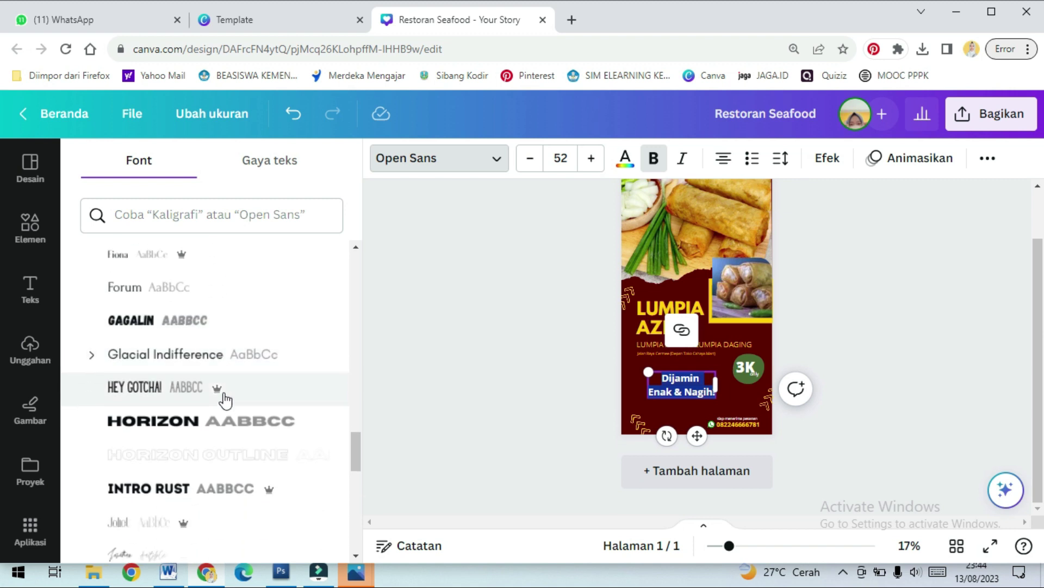
{"action": "scroll", "coordinate": [227, 400], "scroll_direction": "down", "scroll_amount": 7}
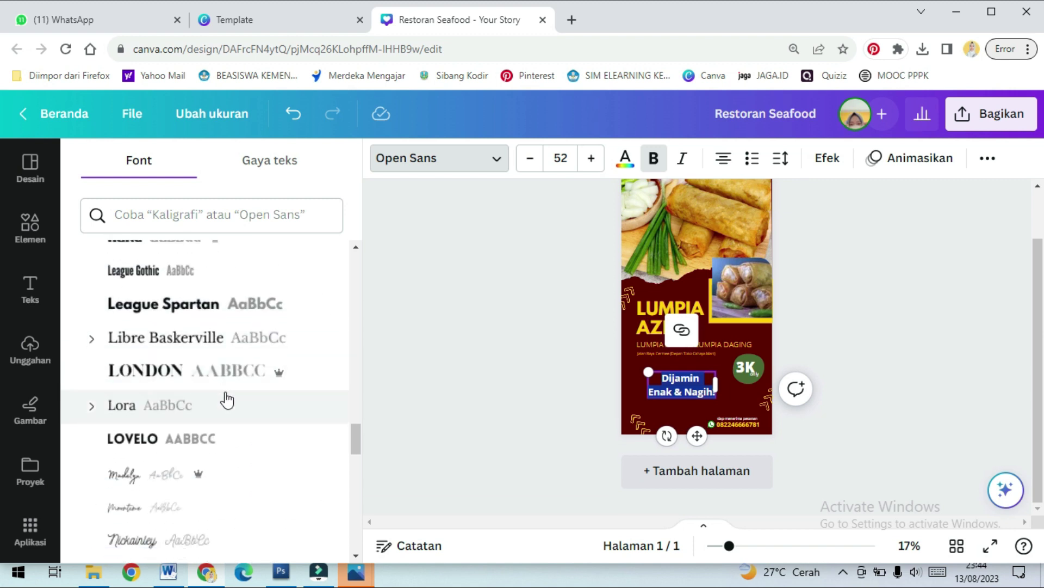
{"action": "scroll", "coordinate": [227, 399], "scroll_direction": "down", "scroll_amount": 5}
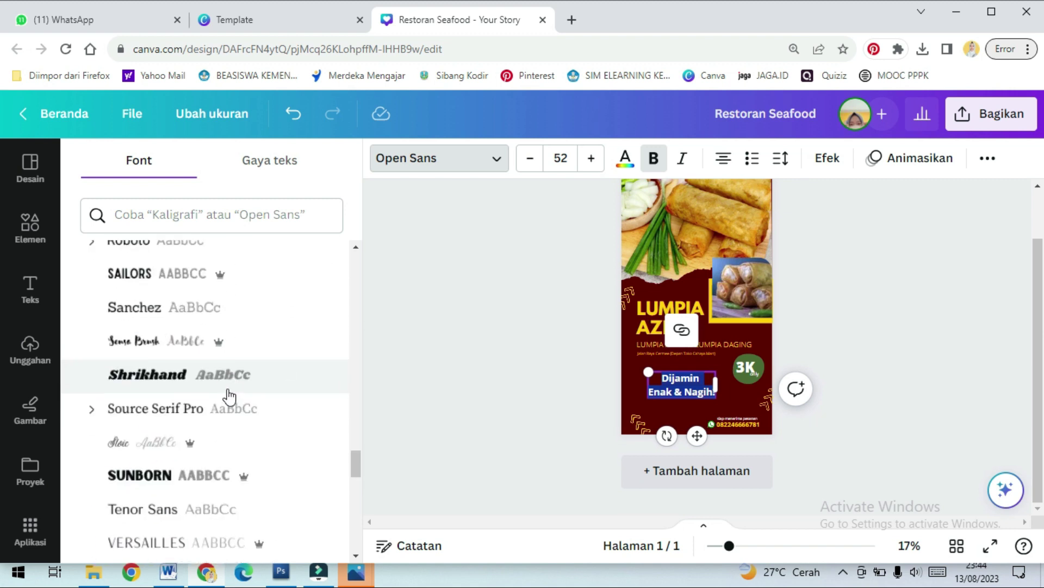
{"action": "scroll", "coordinate": [229, 390], "scroll_direction": "up", "scroll_amount": 2}
{"action": "scroll", "coordinate": [228, 391], "scroll_direction": "down", "scroll_amount": 5}
{"action": "scroll", "coordinate": [228, 391], "scroll_direction": "down", "scroll_amount": 9}
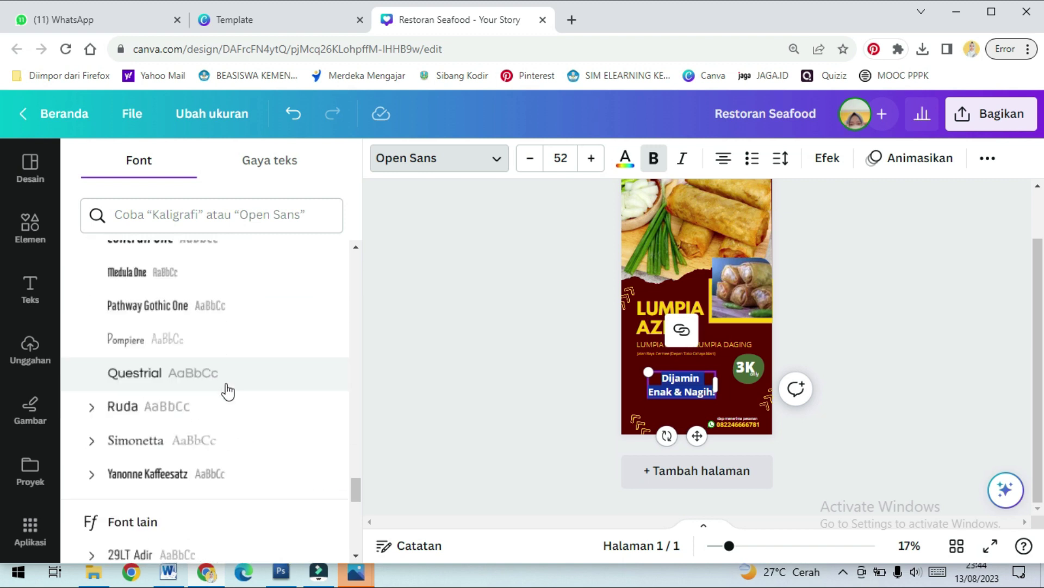
Try Nickainley on the tagline, then settle on the More Sugar font from Recently Used
{"action": "left_click", "coordinate": [231, 394]}
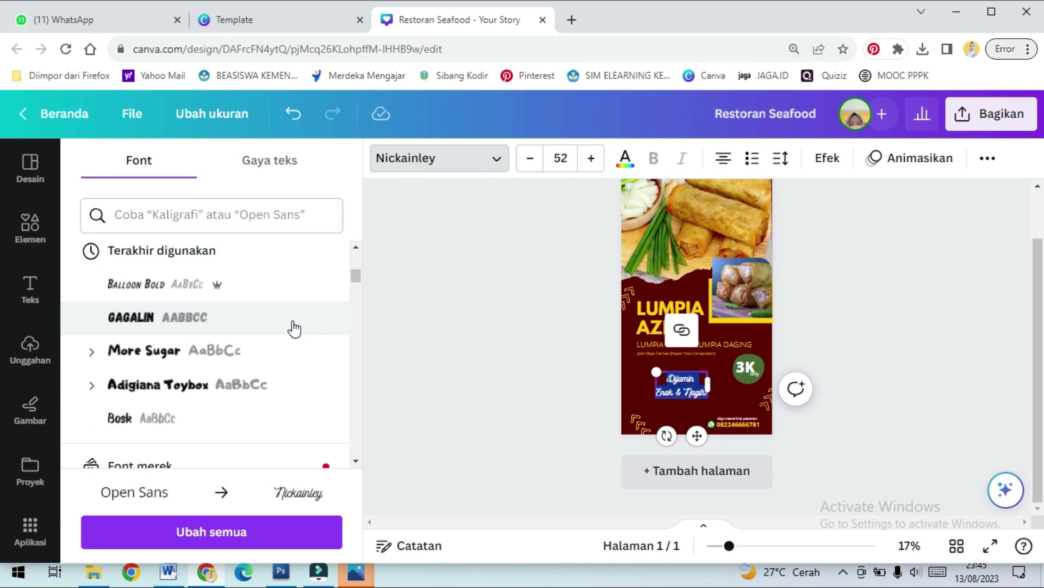
{"action": "left_click", "coordinate": [282, 353]}
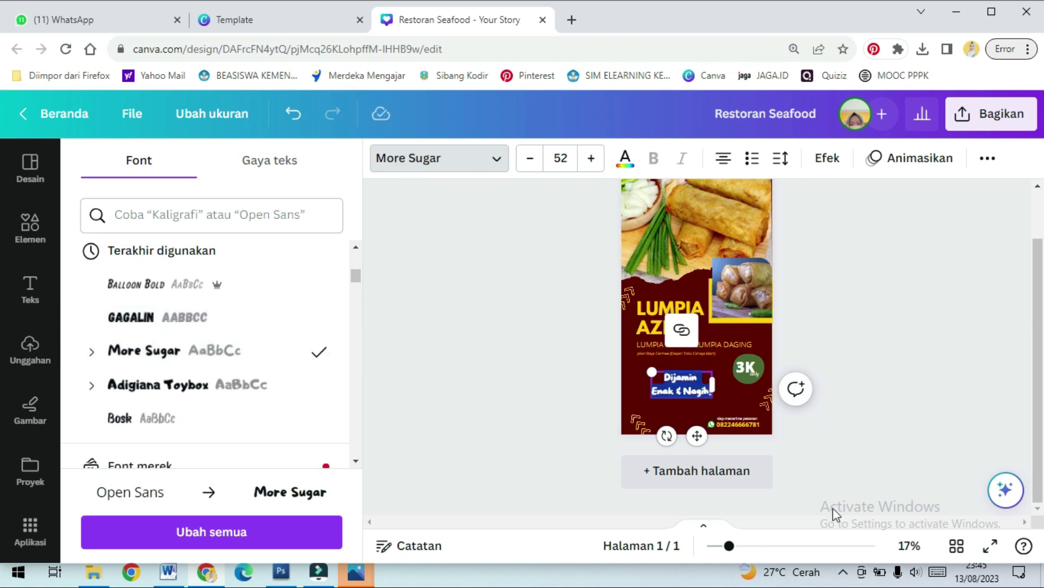
{"action": "left_click", "coordinate": [778, 545]}
Enlarge the 'Dijamin Enak & Nagih!' text box to font size 77.9
{"action": "scroll", "coordinate": [721, 475], "scroll_direction": "down", "scroll_amount": 4}
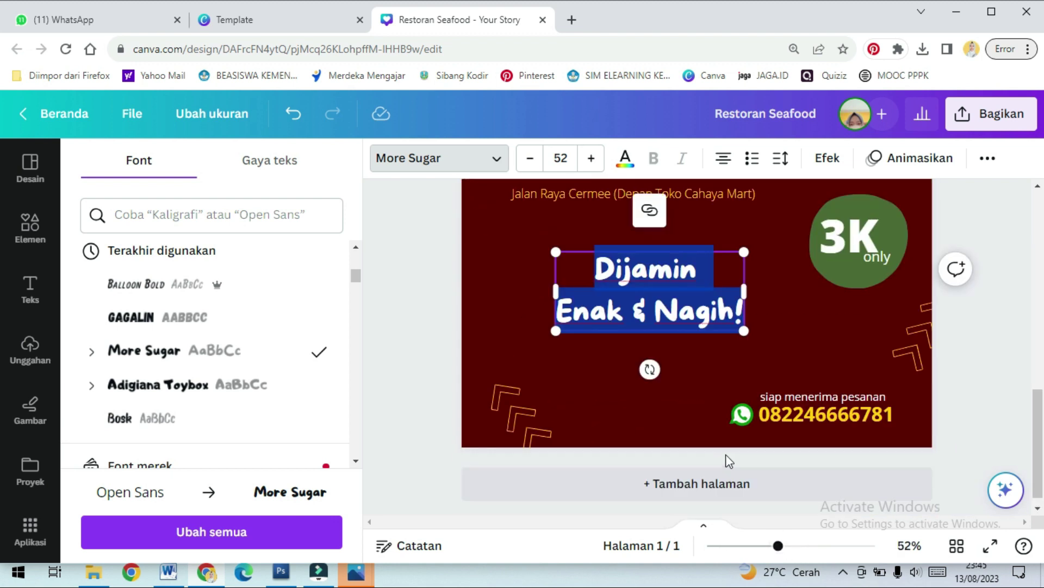
{"action": "left_click_drag", "start_coordinate": [745, 253], "coordinate": [800, 229]}
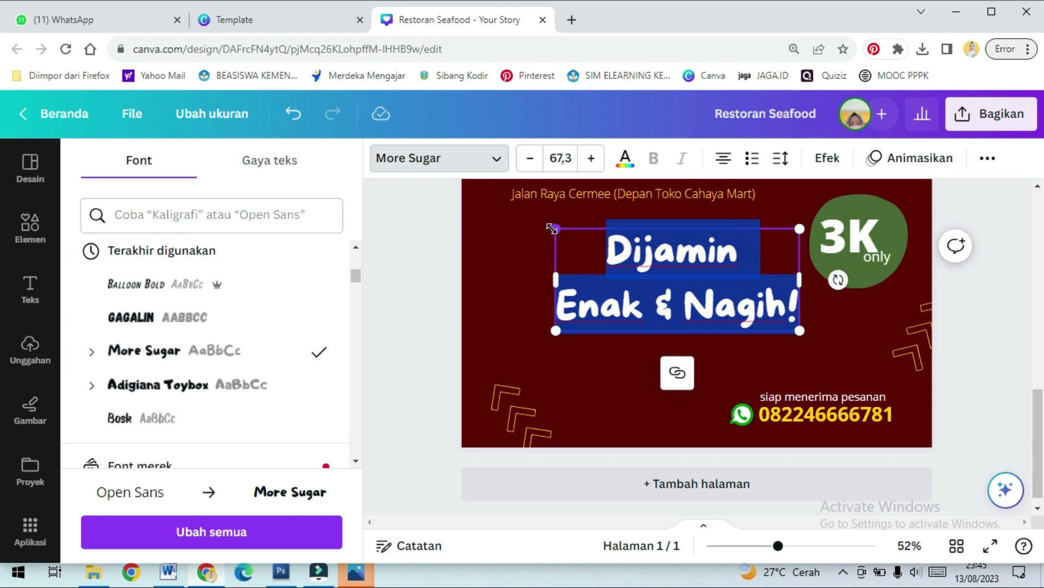
{"action": "left_click_drag", "start_coordinate": [551, 228], "coordinate": [518, 212]}
Rotate the tagline counter-clockwise so it rises toward the right
{"action": "left_click_drag", "start_coordinate": [838, 272], "coordinate": [835, 238]}
{"action": "left_click", "coordinate": [696, 302]}
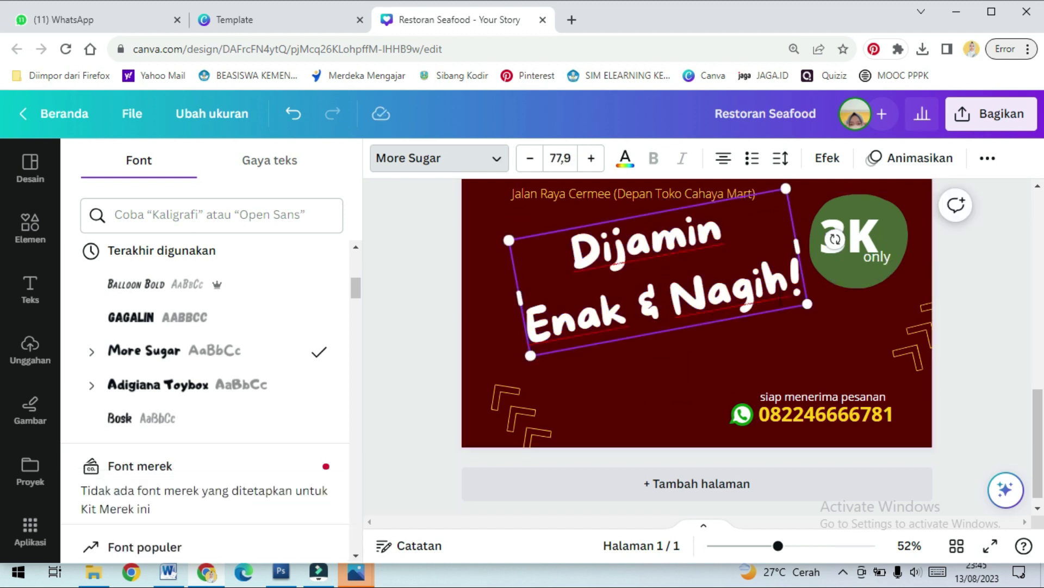
{"action": "left_click", "coordinate": [828, 159]}
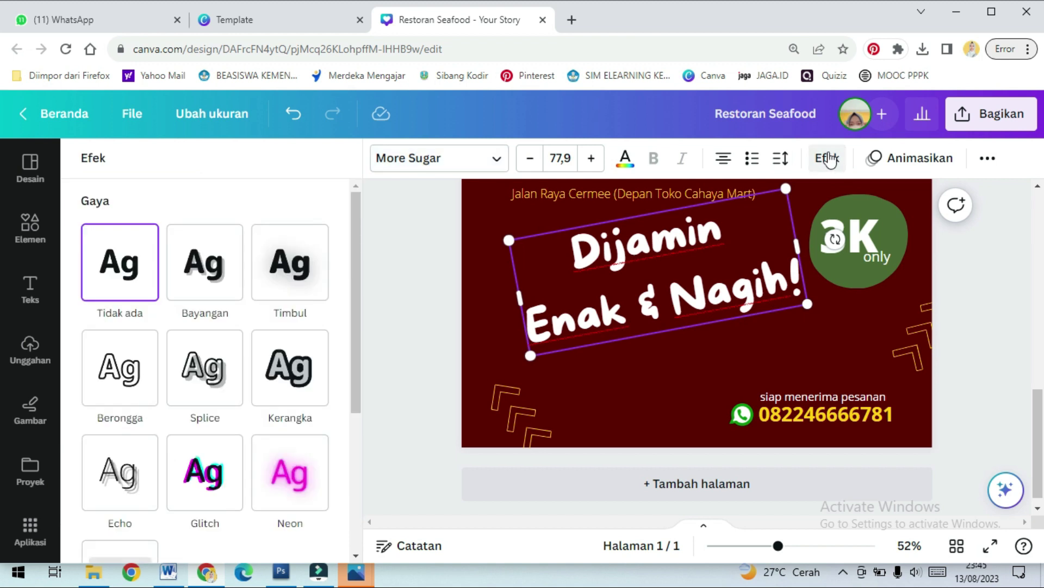
Apply the Kerangka outline effect to the tagline with a yellow outline colour
{"action": "left_click", "coordinate": [300, 383]}
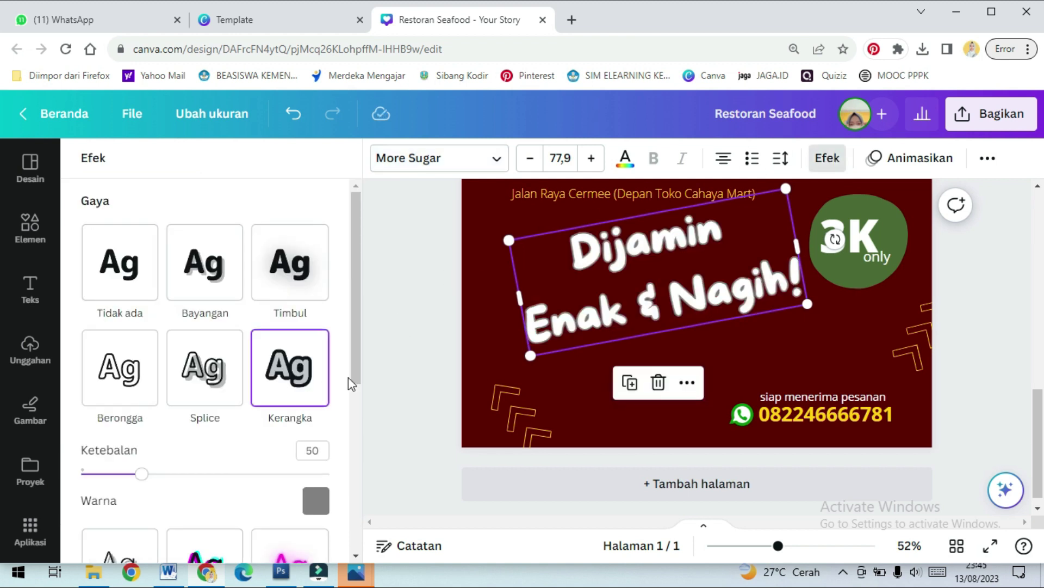
{"action": "left_click", "coordinate": [309, 509]}
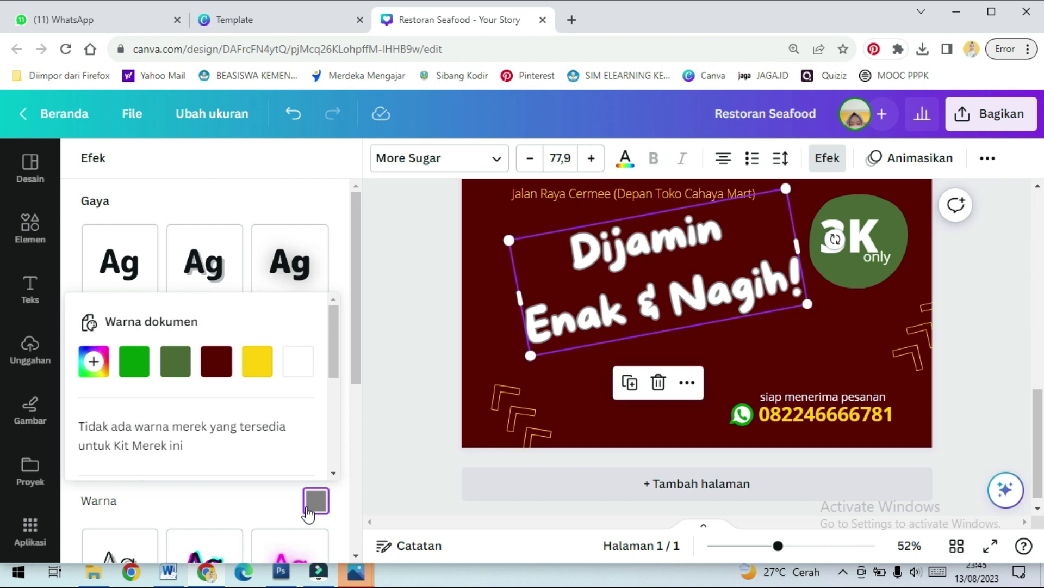
{"action": "scroll", "coordinate": [272, 376], "scroll_direction": "down", "scroll_amount": 3}
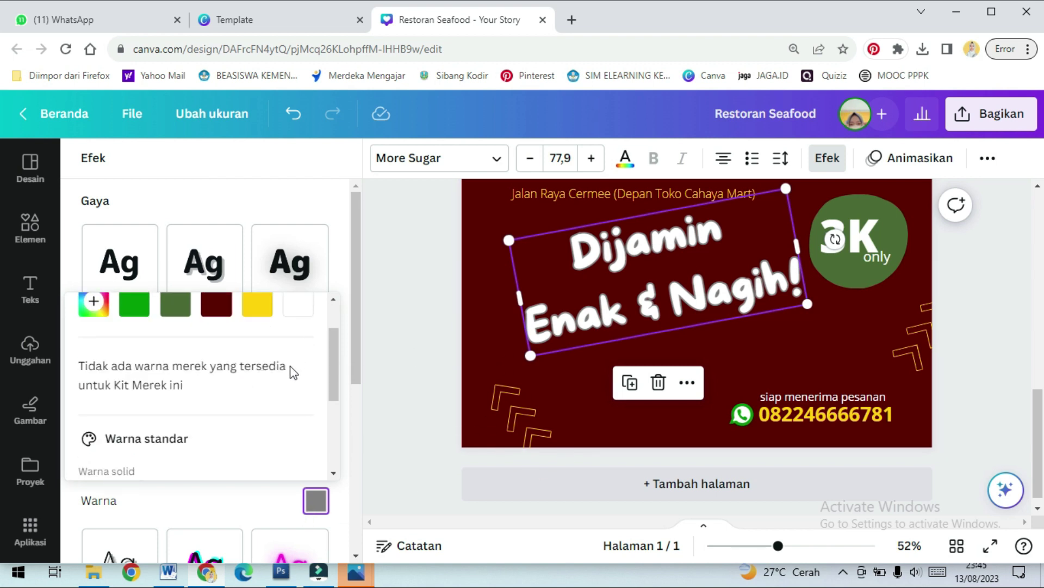
{"action": "scroll", "coordinate": [280, 391], "scroll_direction": "down", "scroll_amount": 3}
{"action": "scroll", "coordinate": [279, 390], "scroll_direction": "up", "scroll_amount": 4}
{"action": "scroll", "coordinate": [279, 391], "scroll_direction": "down", "scroll_amount": 1}
{"action": "scroll", "coordinate": [280, 397], "scroll_direction": "down", "scroll_amount": 3}
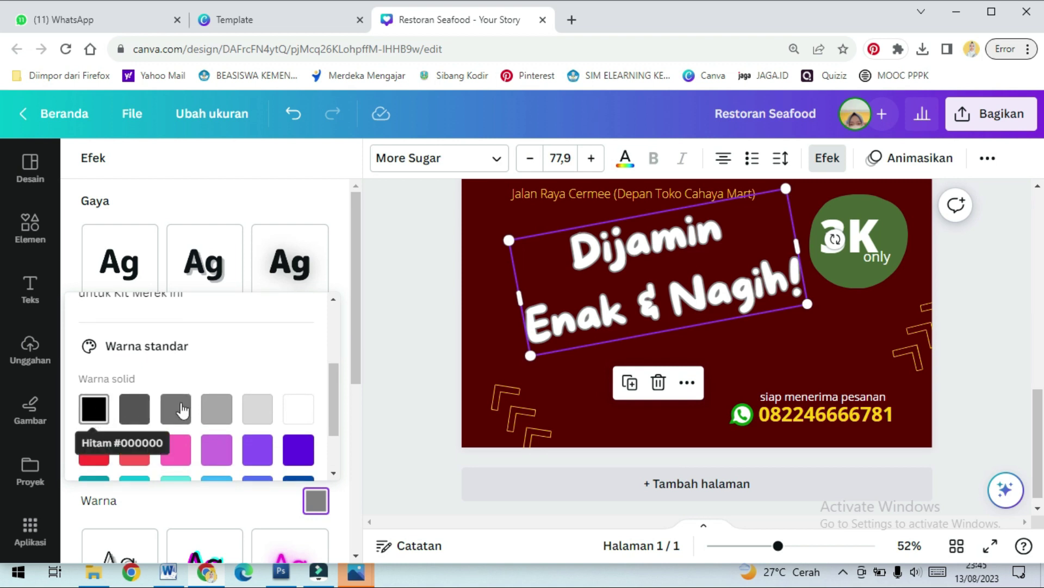
{"action": "scroll", "coordinate": [185, 391], "scroll_direction": "up", "scroll_amount": 5}
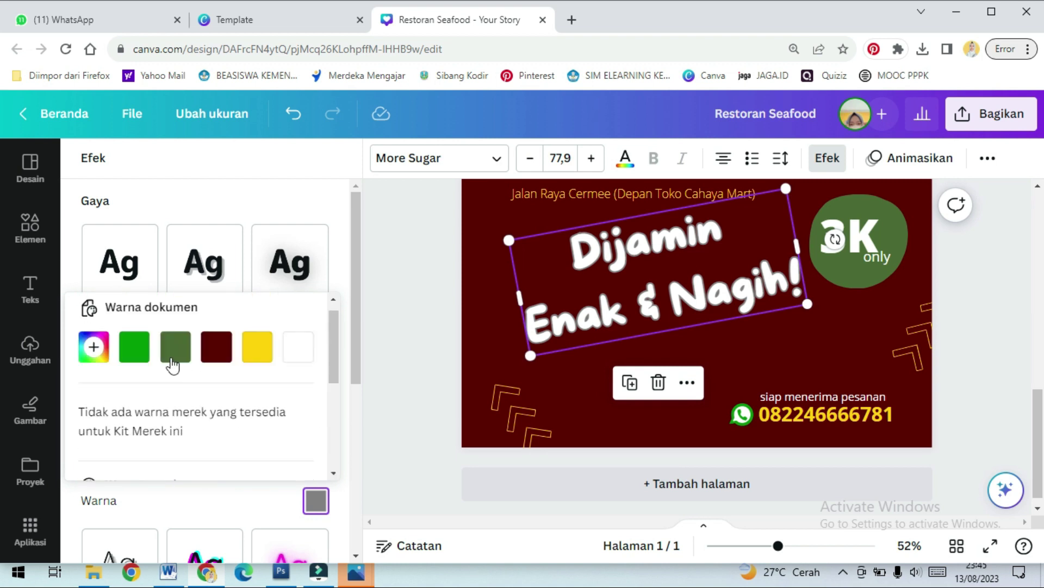
{"action": "left_click", "coordinate": [264, 362]}
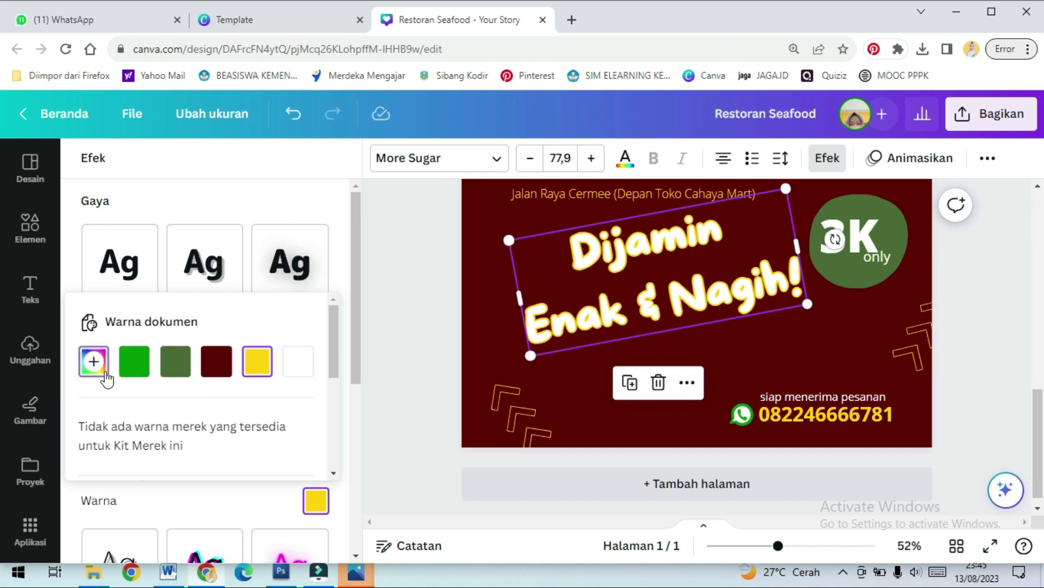
Change the outline to custom orange #D8871C and set its thickness to 83
{"action": "left_click", "coordinate": [93, 362]}
{"action": "left_click", "coordinate": [274, 190]}
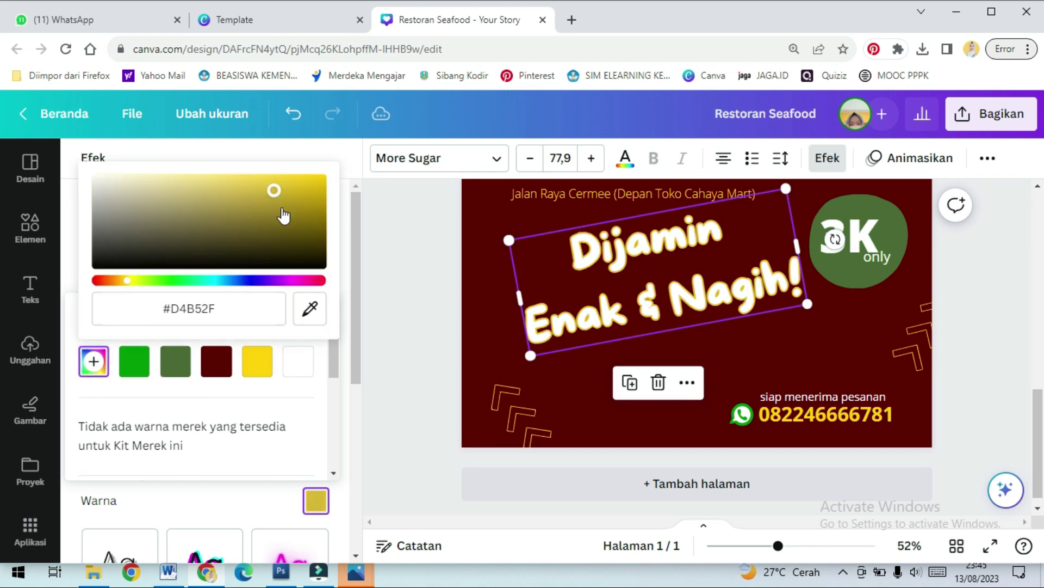
{"action": "left_click", "coordinate": [118, 280]}
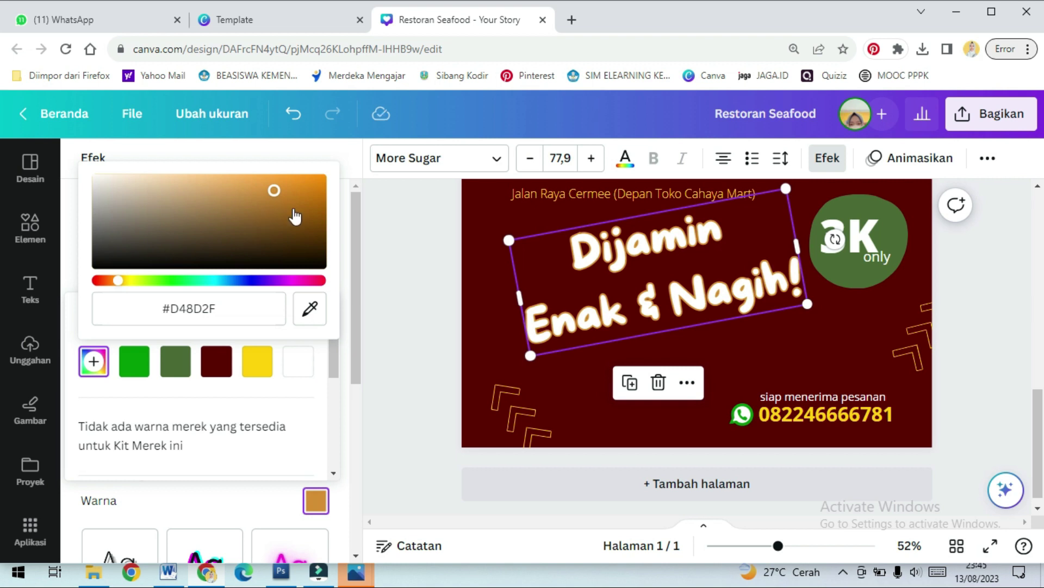
{"action": "left_click_drag", "start_coordinate": [274, 190], "coordinate": [295, 188]}
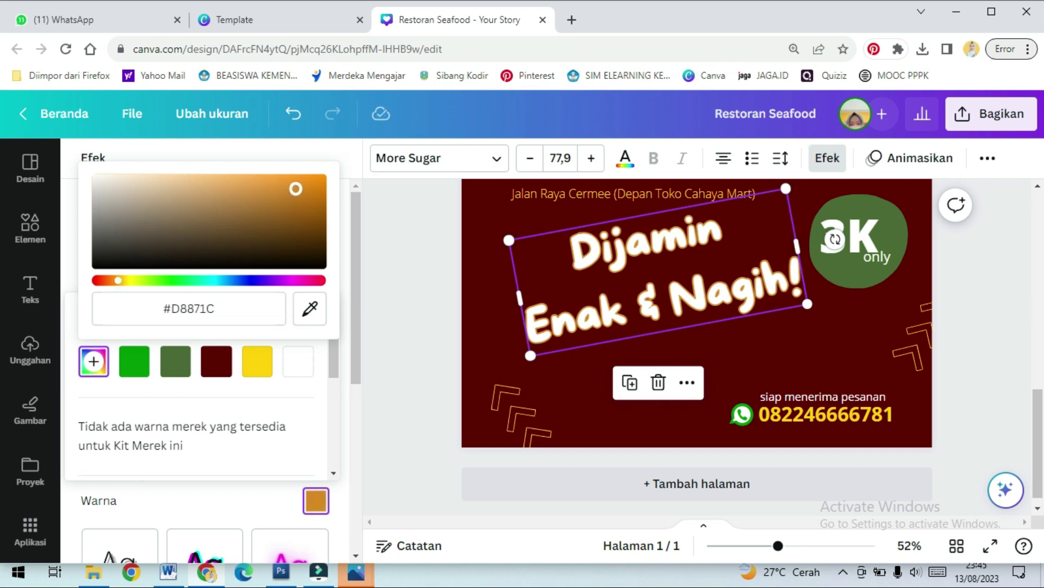
{"action": "scroll", "coordinate": [302, 390], "scroll_direction": "down", "scroll_amount": 3}
{"action": "scroll", "coordinate": [299, 386], "scroll_direction": "up", "scroll_amount": 3}
{"action": "scroll", "coordinate": [298, 387], "scroll_direction": "down", "scroll_amount": 3}
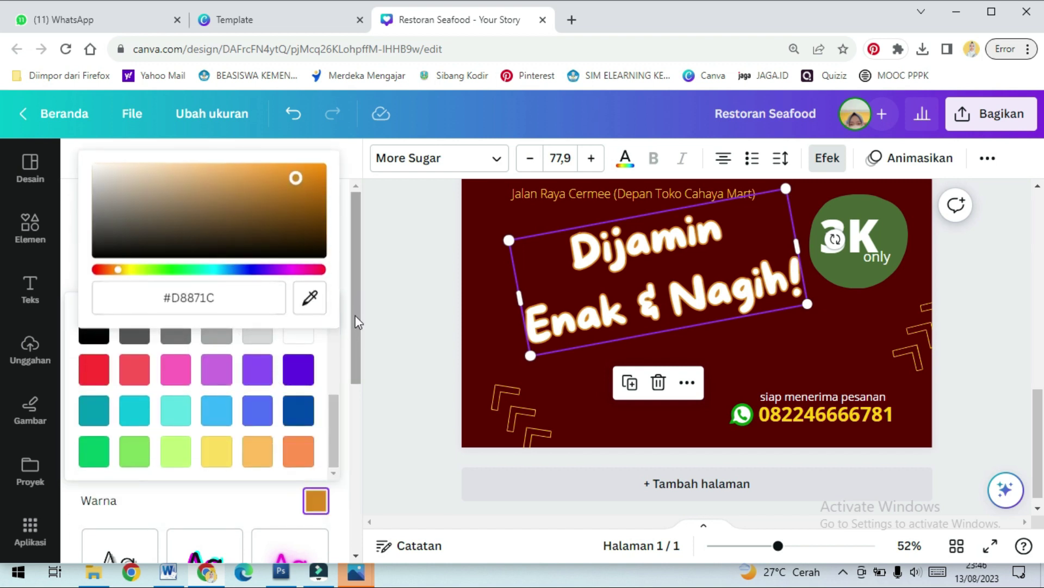
{"action": "left_click", "coordinate": [354, 282]}
{"action": "left_click_drag", "start_coordinate": [143, 474], "coordinate": [184, 483]}
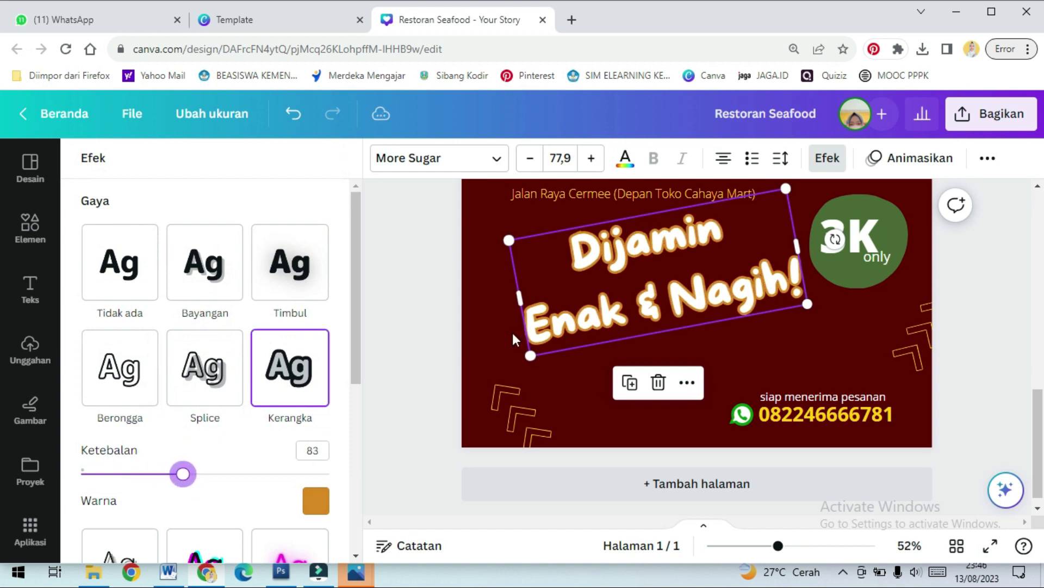
Set the tagline's letter spacing to -14 and line spacing to 1.03
{"action": "left_click", "coordinate": [781, 159]}
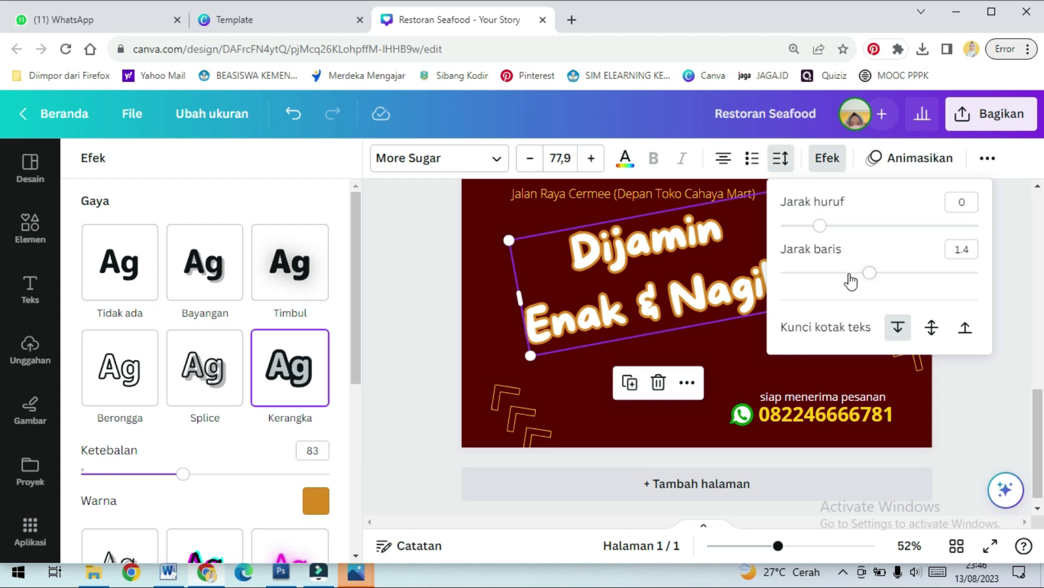
{"action": "left_click_drag", "start_coordinate": [868, 275], "coordinate": [829, 267]}
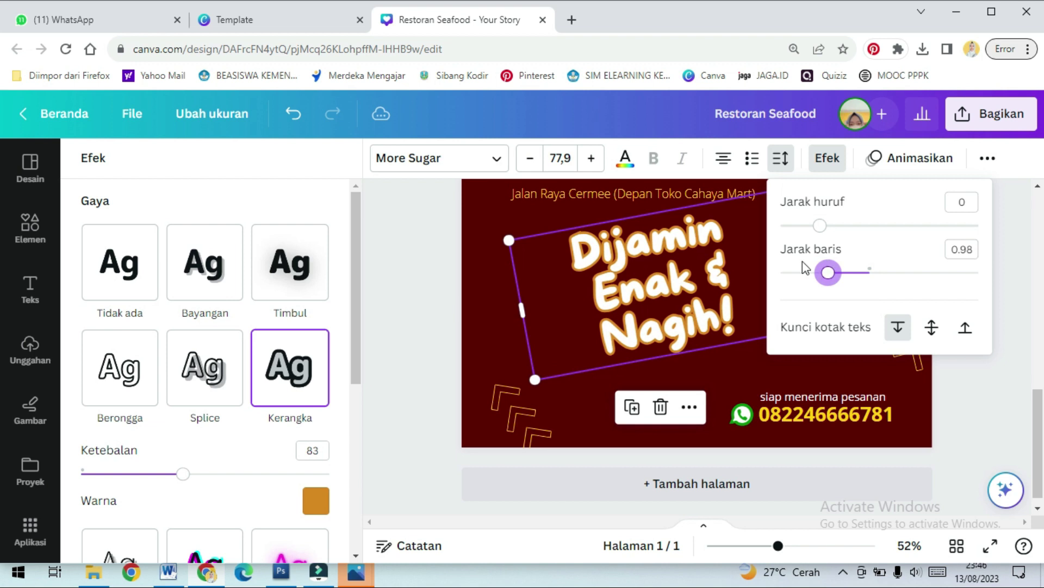
{"action": "mouse_move", "coordinate": [826, 228]}
{"action": "left_mouse_down"}
{"action": "mouse_move", "coordinate": [863, 227]}
{"action": "mouse_move", "coordinate": [816, 226]}
{"action": "left_mouse_up"}
{"action": "mouse_move", "coordinate": [827, 273]}
{"action": "left_mouse_down"}
{"action": "mouse_move", "coordinate": [843, 273]}
{"action": "mouse_move", "coordinate": [834, 274]}
{"action": "left_mouse_up"}
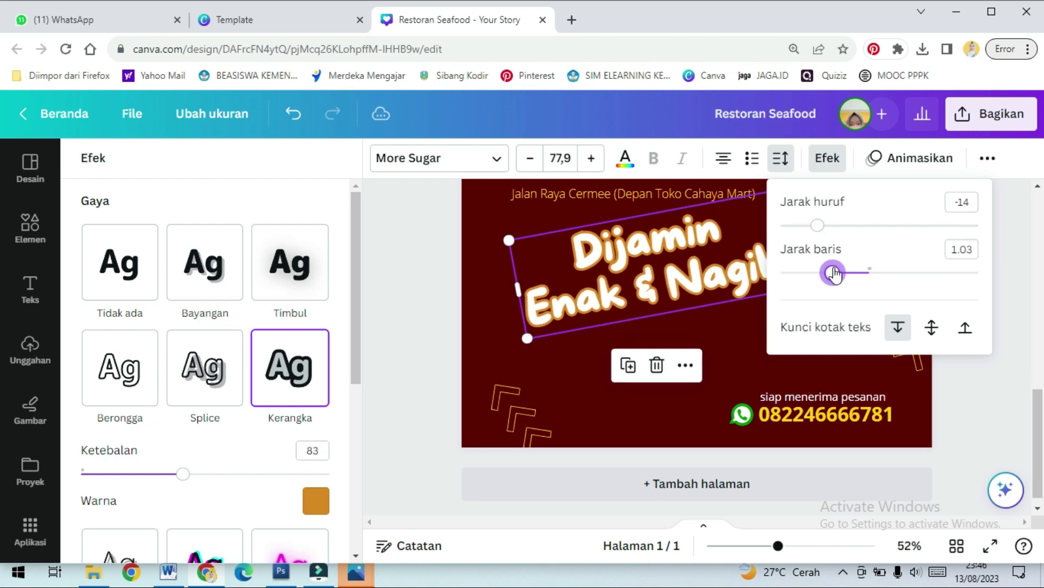
Move the tagline slightly down and left on the page
{"action": "left_click", "coordinate": [556, 357]}
{"action": "left_click_drag", "start_coordinate": [704, 279], "coordinate": [697, 316]}
{"action": "left_click", "coordinate": [858, 335]}
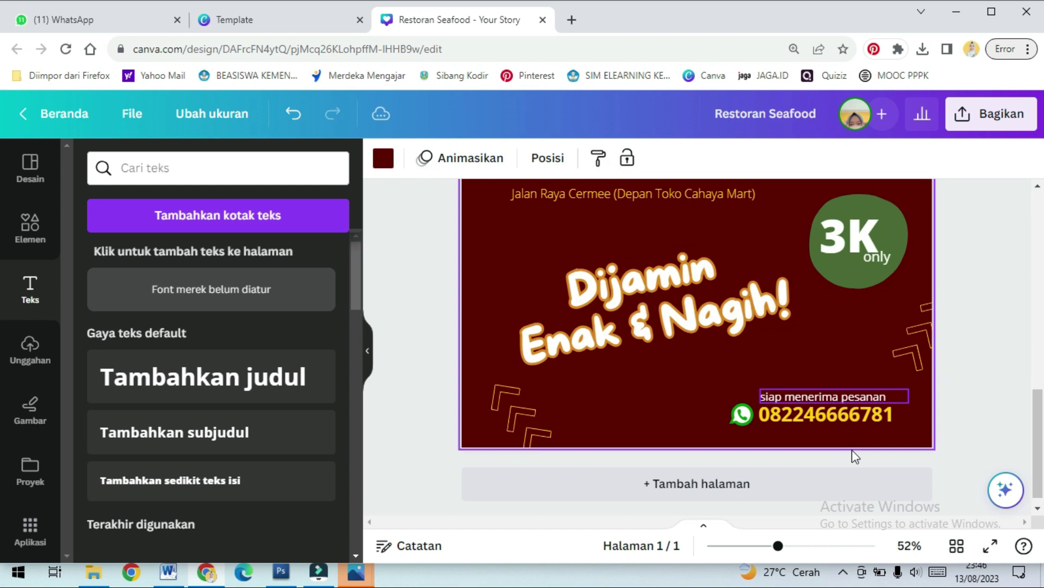
Zoom out to the whole poster and rotate the tagline back to about -4°
{"action": "left_click", "coordinate": [761, 546]}
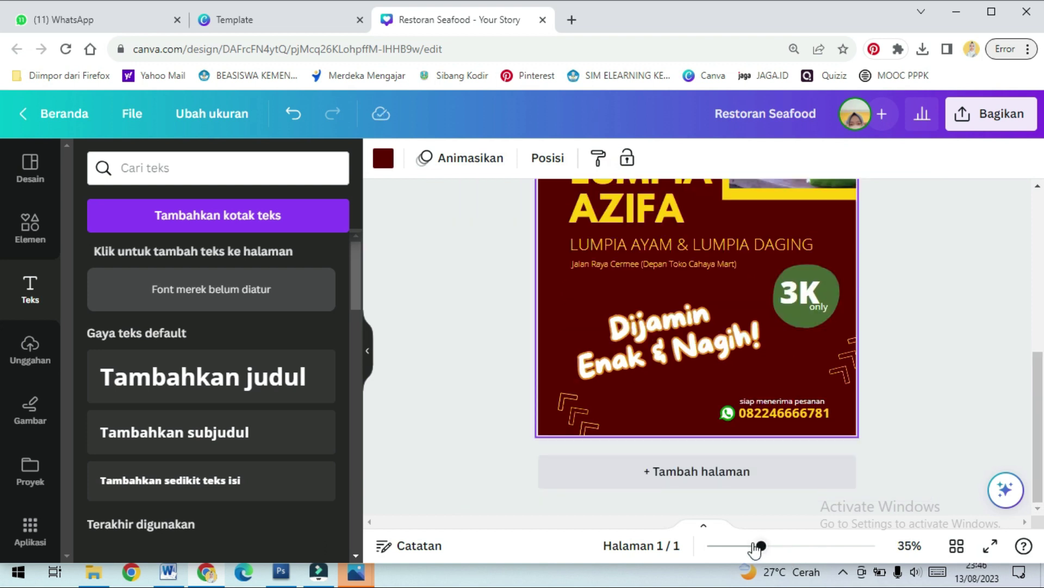
{"action": "left_click", "coordinate": [750, 546]}
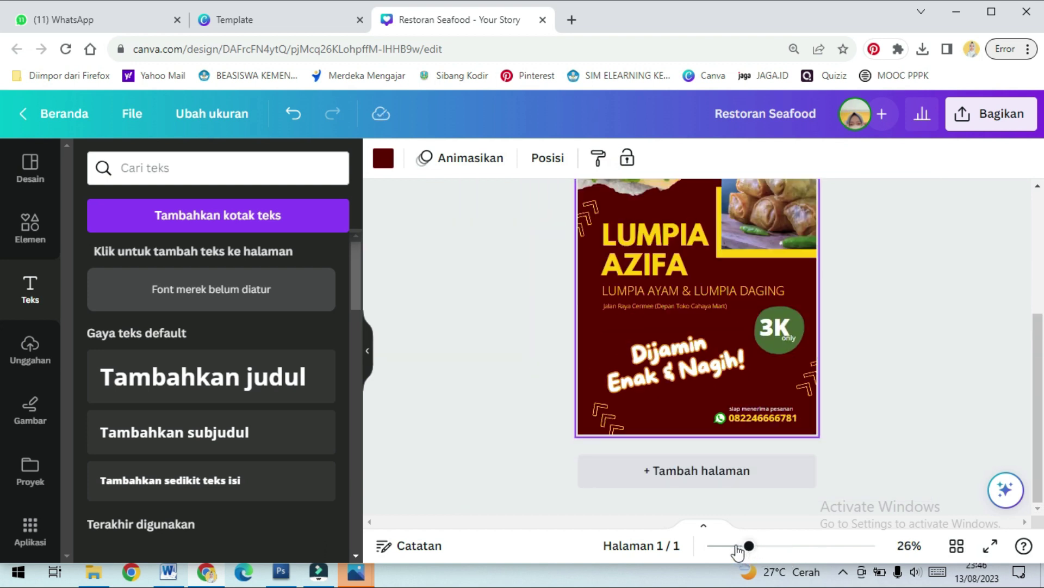
{"action": "left_click", "coordinate": [735, 546]}
{"action": "left_click", "coordinate": [684, 384]}
{"action": "left_click_drag", "start_coordinate": [676, 440], "coordinate": [685, 384]}
{"action": "left_click", "coordinate": [882, 376]}
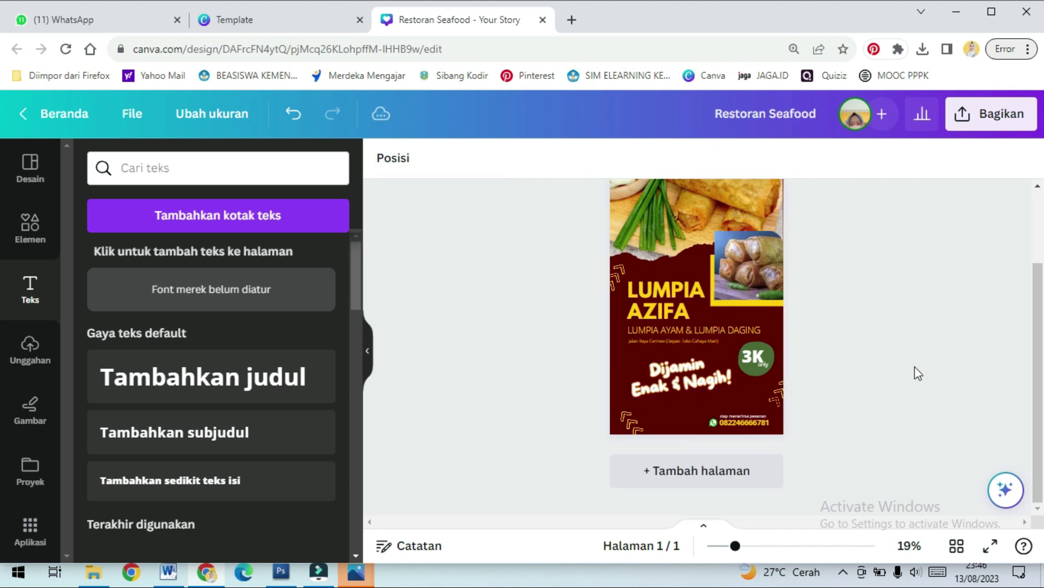
{"action": "scroll", "coordinate": [920, 376], "scroll_direction": "up", "scroll_amount": 3}
{"action": "scroll", "coordinate": [837, 375], "scroll_direction": "down", "scroll_amount": 1}
{"action": "scroll", "coordinate": [837, 359], "scroll_direction": "up", "scroll_amount": 1}
{"action": "left_click", "coordinate": [708, 306]}
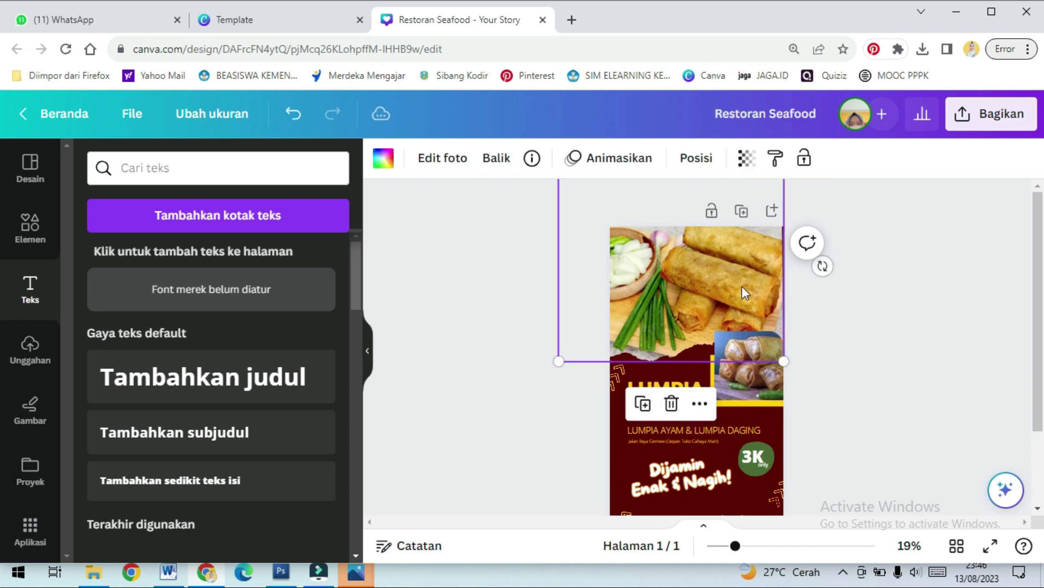
Cool the food photo's temperature to -3, leaving tint, shadows and contrast near neutral
{"action": "left_click", "coordinate": [442, 158]}
{"action": "scroll", "coordinate": [270, 333], "scroll_direction": "down", "scroll_amount": 2}
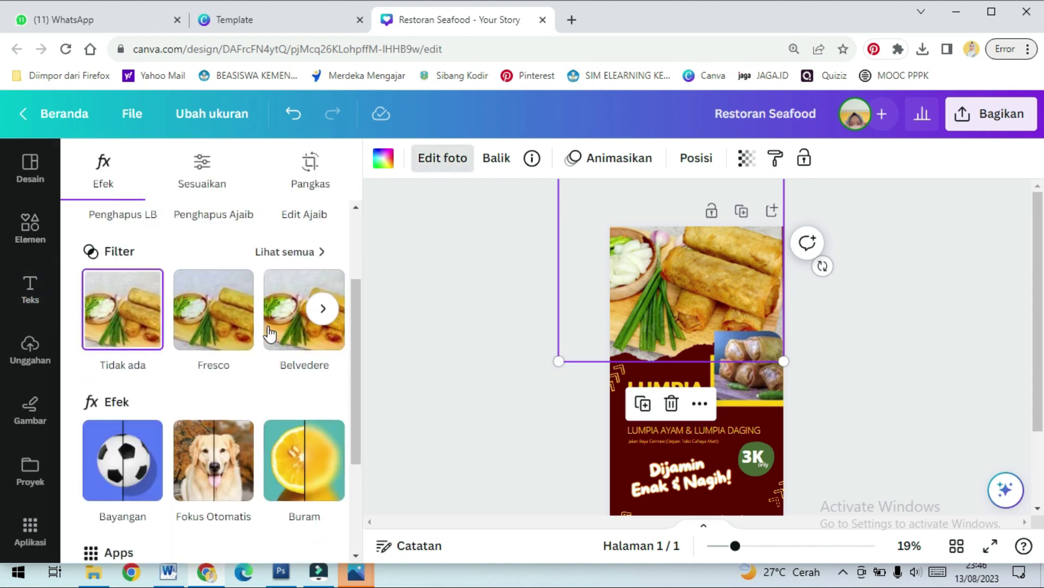
{"action": "scroll", "coordinate": [272, 338], "scroll_direction": "down", "scroll_amount": 3}
{"action": "scroll", "coordinate": [272, 351], "scroll_direction": "up", "scroll_amount": 3}
{"action": "scroll", "coordinate": [274, 354], "scroll_direction": "up", "scroll_amount": 3}
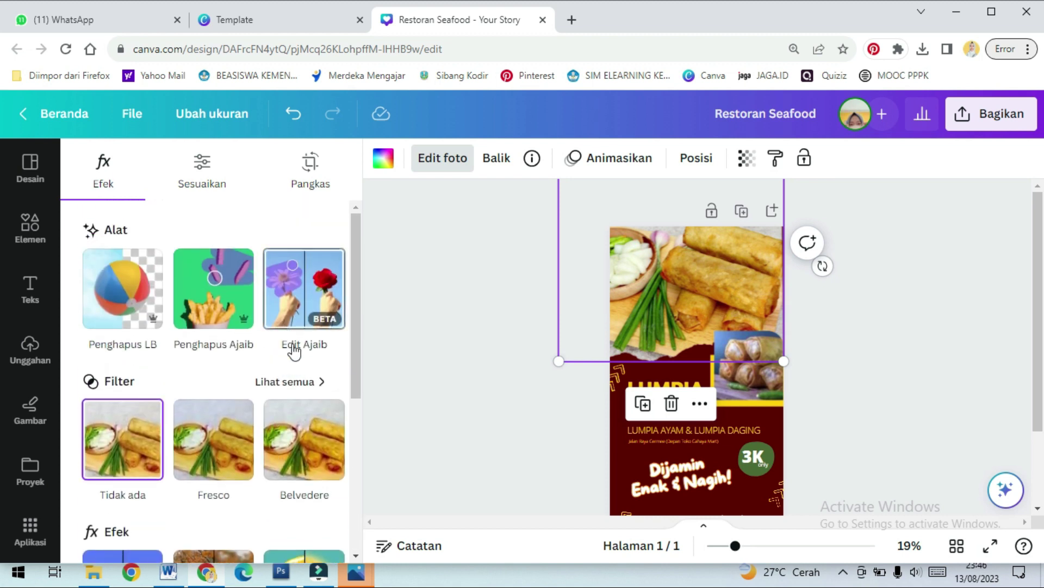
{"action": "left_click", "coordinate": [206, 177]}
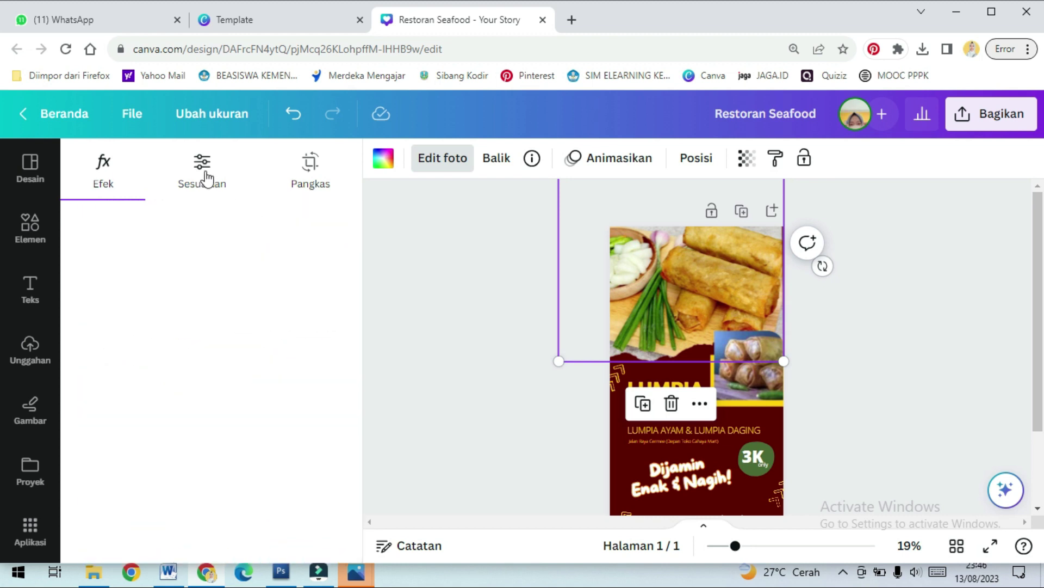
{"action": "scroll", "coordinate": [211, 329], "scroll_direction": "down", "scroll_amount": 3}
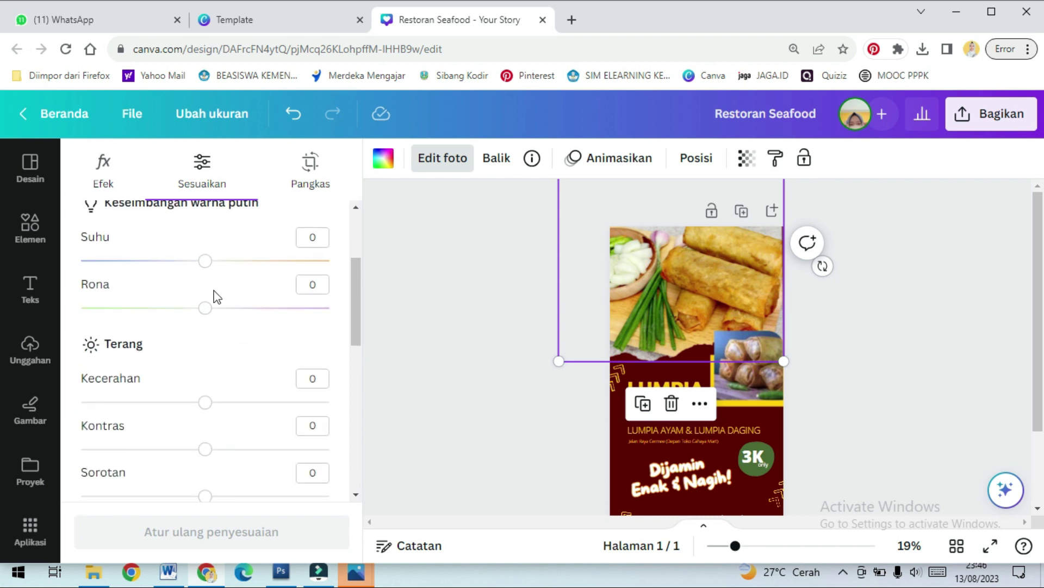
{"action": "mouse_move", "coordinate": [205, 261]}
{"action": "left_mouse_down"}
{"action": "mouse_move", "coordinate": [163, 260]}
{"action": "mouse_move", "coordinate": [262, 269]}
{"action": "mouse_move", "coordinate": [156, 260]}
{"action": "mouse_move", "coordinate": [200, 261]}
{"action": "left_mouse_up"}
{"action": "mouse_move", "coordinate": [202, 313]}
{"action": "left_mouse_down"}
{"action": "mouse_move", "coordinate": [159, 308]}
{"action": "mouse_move", "coordinate": [248, 308]}
{"action": "mouse_move", "coordinate": [206, 308]}
{"action": "left_mouse_up"}
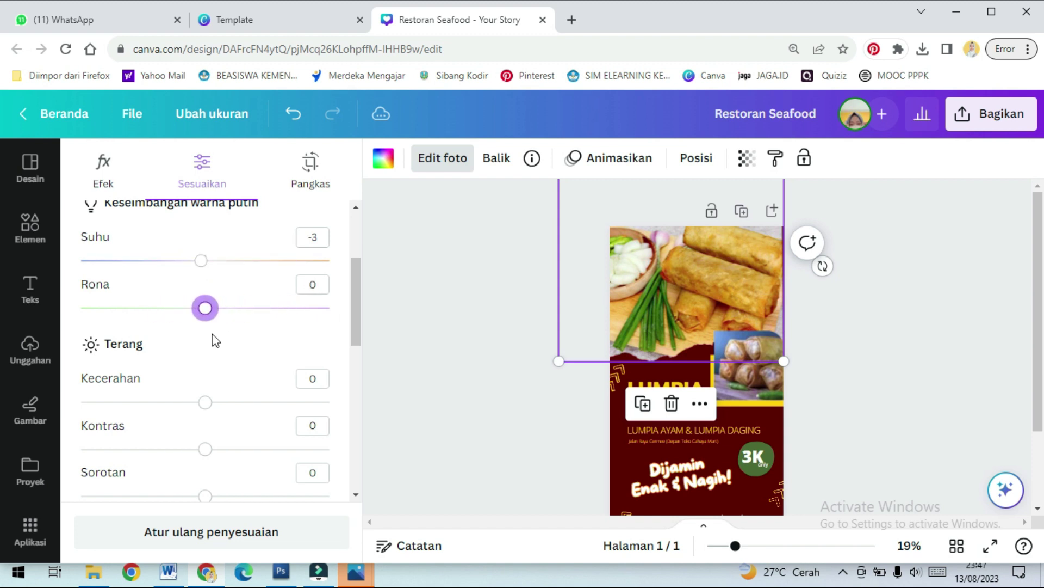
{"action": "scroll", "coordinate": [216, 341], "scroll_direction": "down", "scroll_amount": 2}
{"action": "mouse_move", "coordinate": [205, 466]}
{"action": "left_mouse_down"}
{"action": "mouse_move", "coordinate": [156, 465]}
{"action": "mouse_move", "coordinate": [205, 466]}
{"action": "left_mouse_up"}
{"action": "mouse_move", "coordinate": [205, 373]}
{"action": "left_mouse_down"}
{"action": "mouse_move", "coordinate": [153, 374]}
{"action": "mouse_move", "coordinate": [205, 373]}
{"action": "left_mouse_up"}
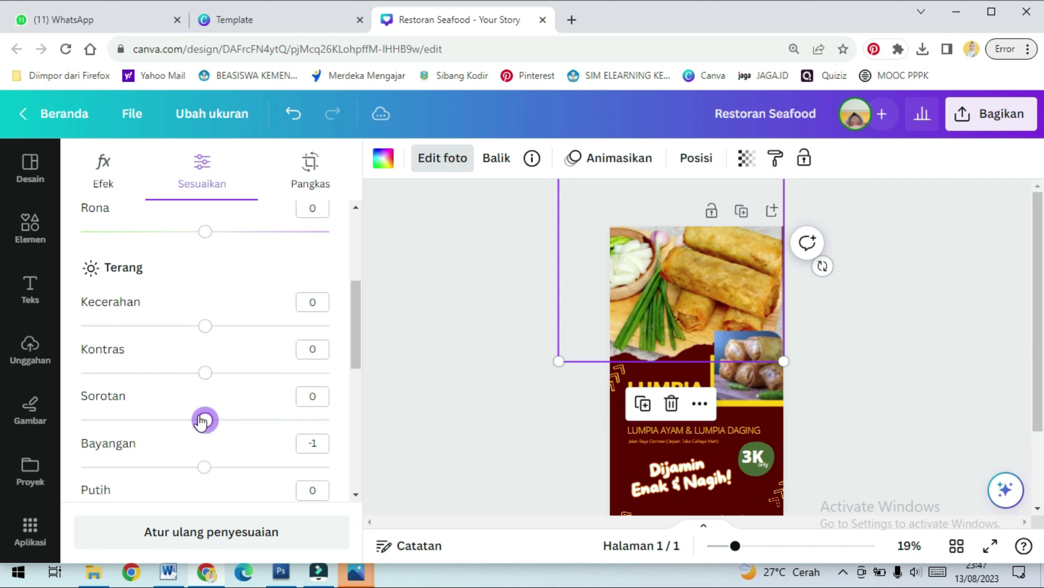
Raise the photo's vibrance to 3, increase clarity, and sharpen it to 20
{"action": "scroll", "coordinate": [205, 419], "scroll_direction": "down", "scroll_amount": 5}
{"action": "mouse_move", "coordinate": [207, 354]}
{"action": "left_mouse_down"}
{"action": "mouse_move", "coordinate": [142, 349]}
{"action": "mouse_move", "coordinate": [235, 349]}
{"action": "mouse_move", "coordinate": [209, 349]}
{"action": "left_mouse_up"}
{"action": "mouse_move", "coordinate": [205, 396]}
{"action": "left_mouse_down"}
{"action": "mouse_move", "coordinate": [178, 396]}
{"action": "mouse_move", "coordinate": [205, 396]}
{"action": "left_mouse_up"}
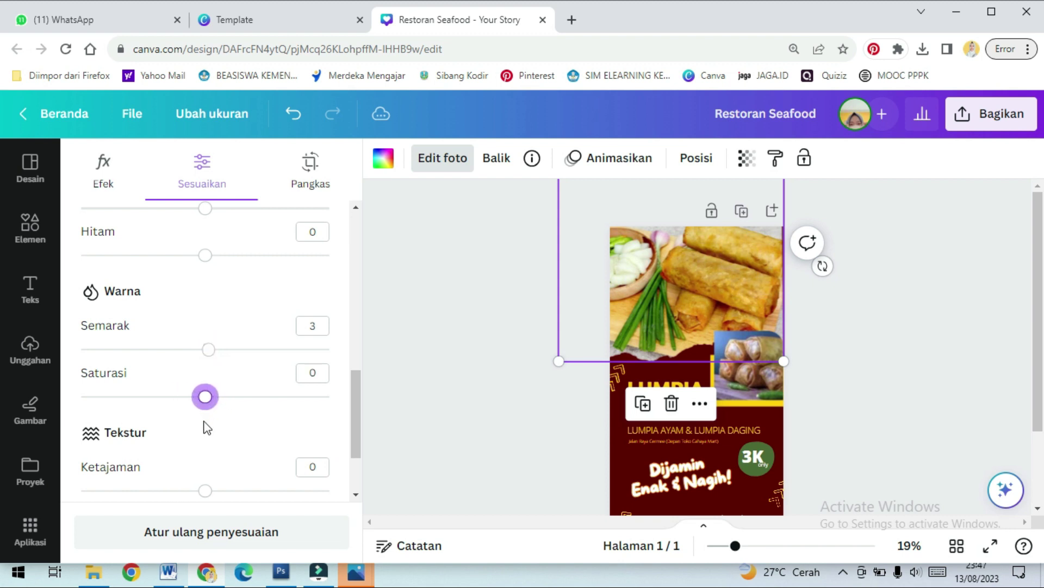
{"action": "scroll", "coordinate": [207, 427], "scroll_direction": "down", "scroll_amount": 2}
{"action": "mouse_move", "coordinate": [205, 481]}
{"action": "left_mouse_down"}
{"action": "mouse_move", "coordinate": [172, 479]}
{"action": "mouse_move", "coordinate": [205, 481]}
{"action": "left_mouse_up"}
{"action": "mouse_move", "coordinate": [209, 436]}
{"action": "left_mouse_down"}
{"action": "mouse_move", "coordinate": [149, 434]}
{"action": "mouse_move", "coordinate": [235, 435]}
{"action": "mouse_move", "coordinate": [217, 434]}
{"action": "left_mouse_up"}
{"action": "mouse_move", "coordinate": [212, 394]}
{"action": "left_mouse_down"}
{"action": "mouse_move", "coordinate": [272, 390]}
{"action": "mouse_move", "coordinate": [201, 390]}
{"action": "mouse_move", "coordinate": [233, 393]}
{"action": "left_mouse_up"}
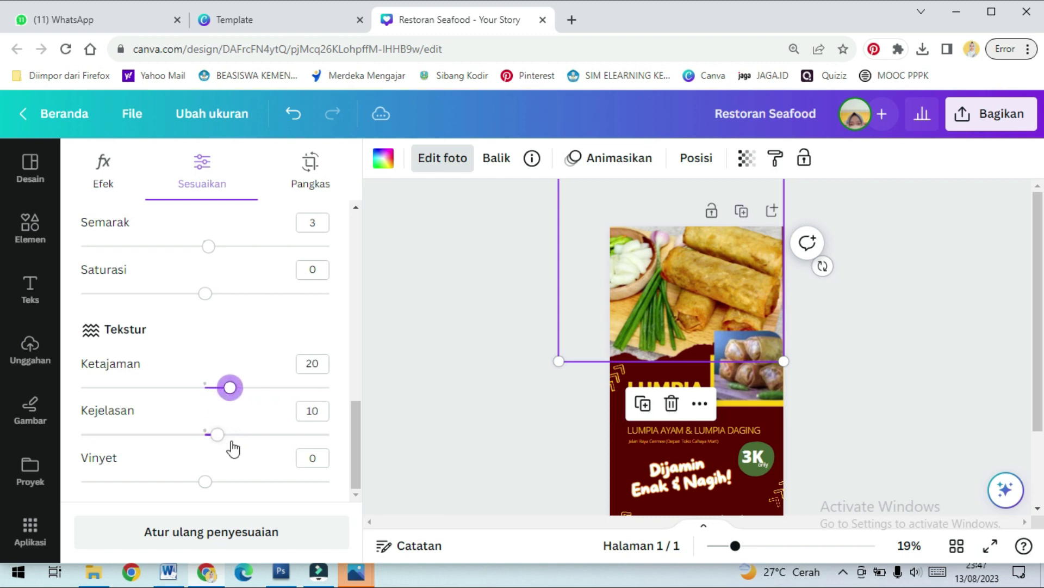
Browse the full list of photo filters without applying any, then close photo editing
{"action": "scroll", "coordinate": [240, 435], "scroll_direction": "up", "scroll_amount": 10}
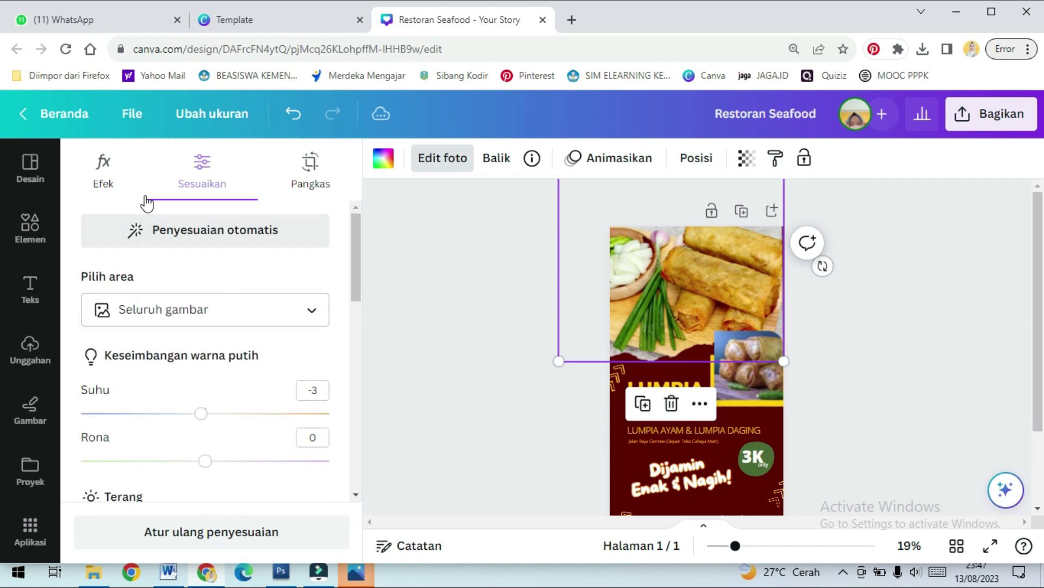
{"action": "left_click", "coordinate": [103, 166]}
{"action": "scroll", "coordinate": [334, 326], "scroll_direction": "down", "scroll_amount": 2}
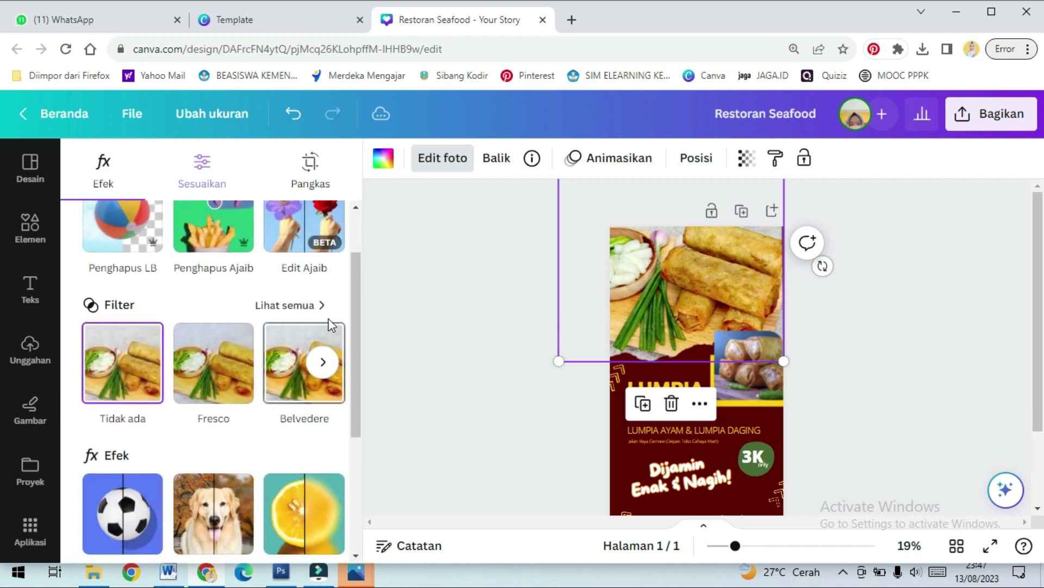
{"action": "left_click", "coordinate": [314, 305]}
{"action": "scroll", "coordinate": [299, 366], "scroll_direction": "down", "scroll_amount": 4}
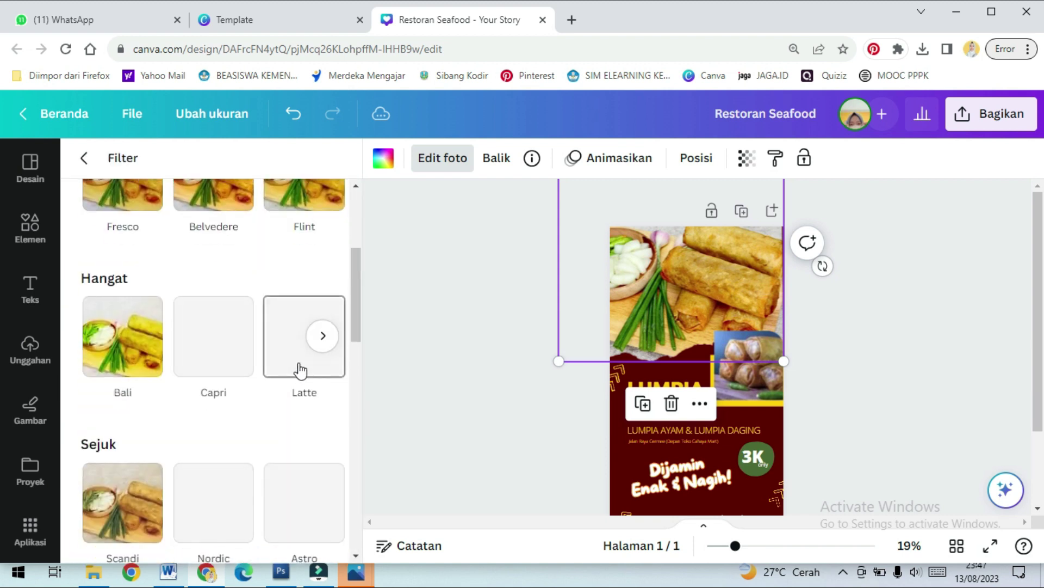
{"action": "scroll", "coordinate": [298, 366], "scroll_direction": "down", "scroll_amount": 3}
{"action": "scroll", "coordinate": [213, 393], "scroll_direction": "down", "scroll_amount": 3}
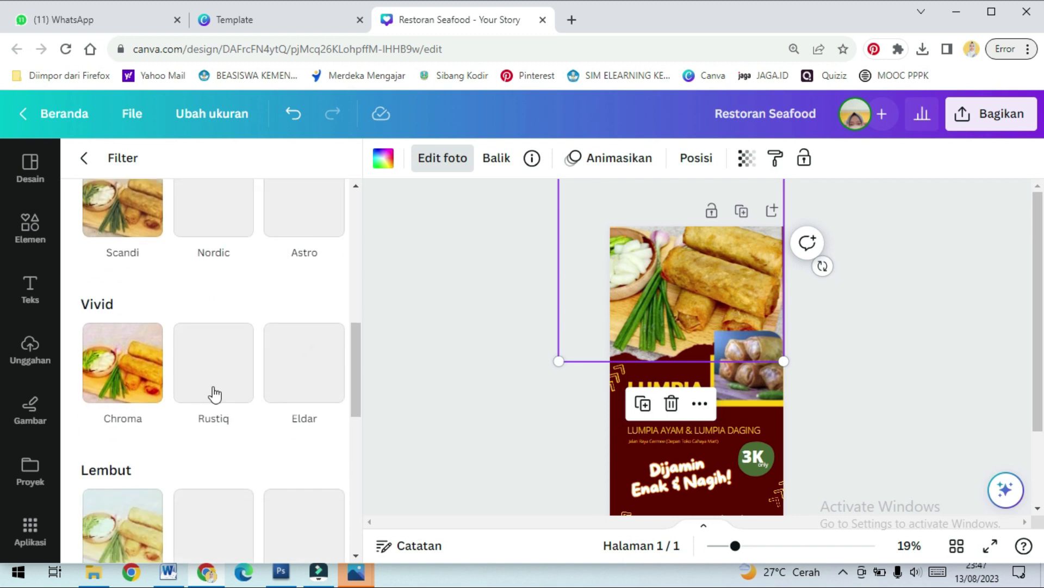
{"action": "scroll", "coordinate": [215, 392], "scroll_direction": "up", "scroll_amount": 5}
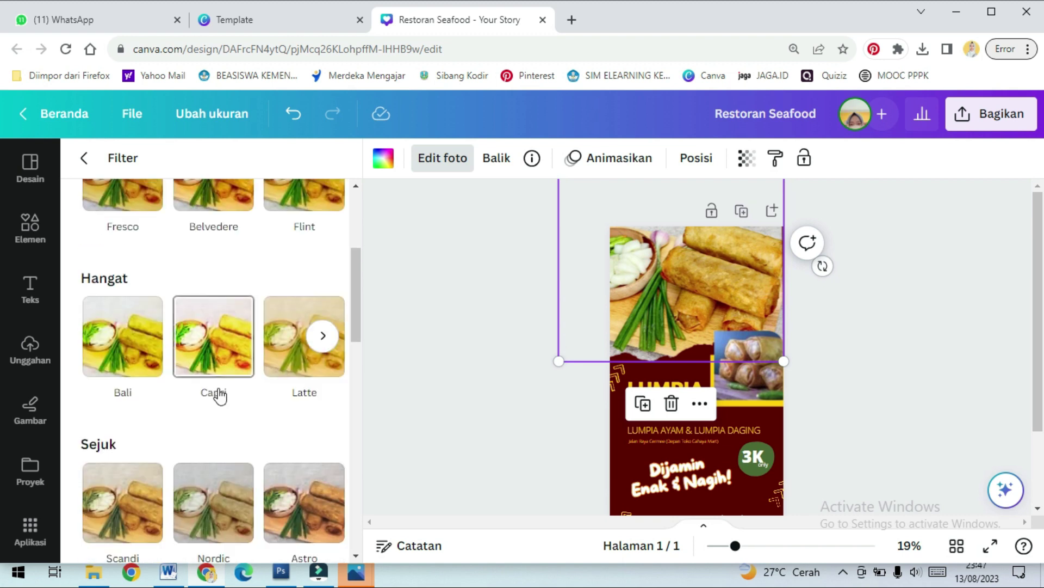
{"action": "scroll", "coordinate": [219, 392], "scroll_direction": "up", "scroll_amount": 5}
{"action": "scroll", "coordinate": [223, 390], "scroll_direction": "down", "scroll_amount": 9}
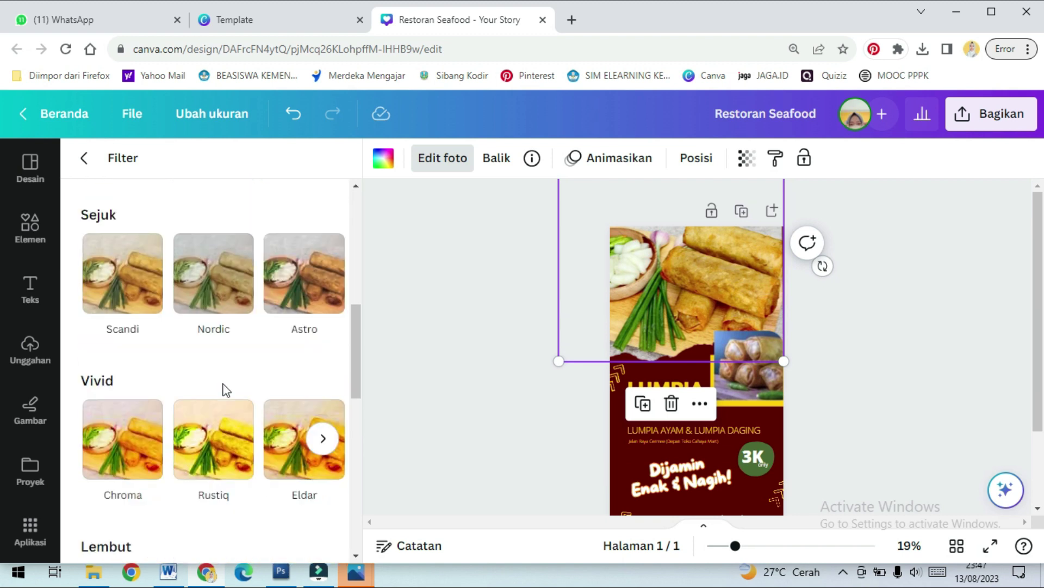
{"action": "scroll", "coordinate": [227, 391], "scroll_direction": "down", "scroll_amount": 10}
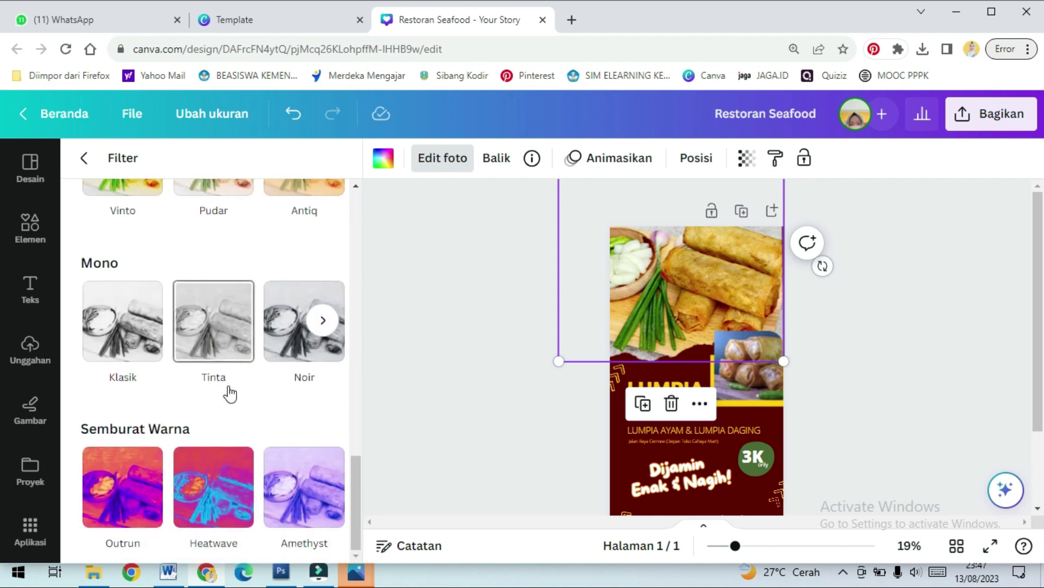
{"action": "left_click", "coordinate": [404, 347]}
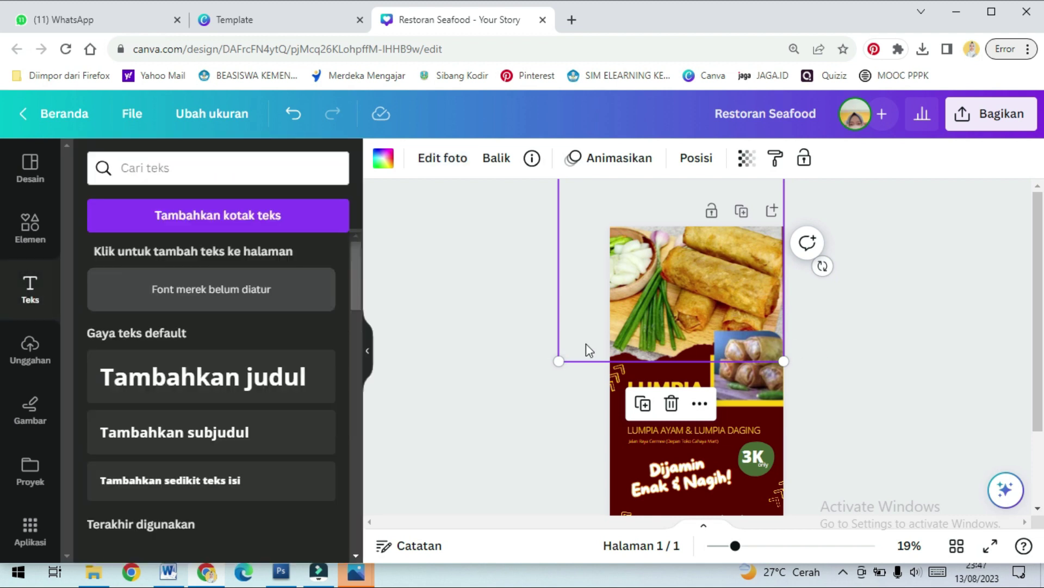
Drag the small arrow decoration toward the bottom-left and duplicate it with Ctrl+D
{"action": "left_click", "coordinate": [827, 329]}
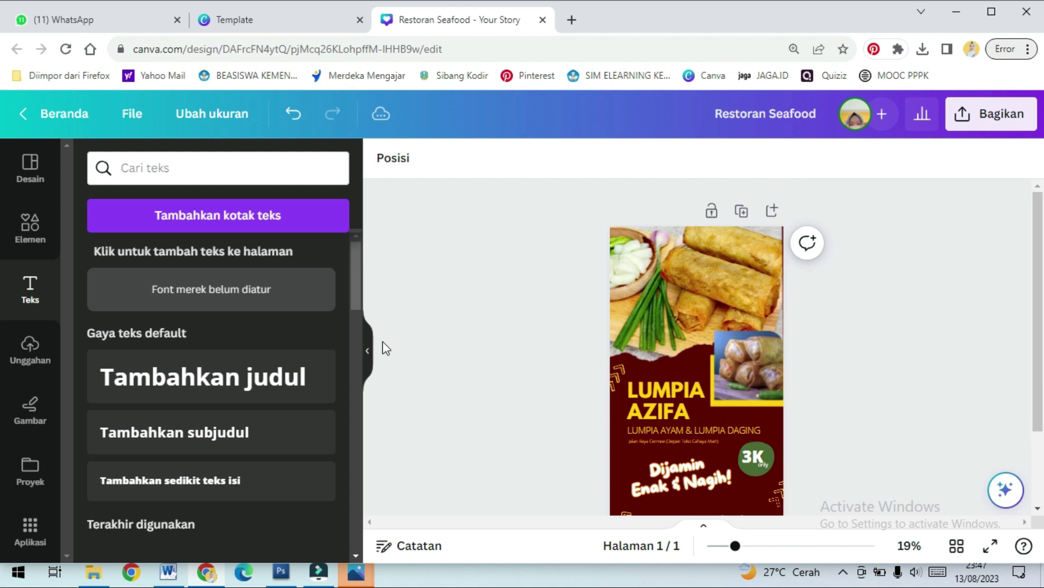
{"action": "scroll", "coordinate": [697, 413], "scroll_direction": "down", "scroll_amount": 2}
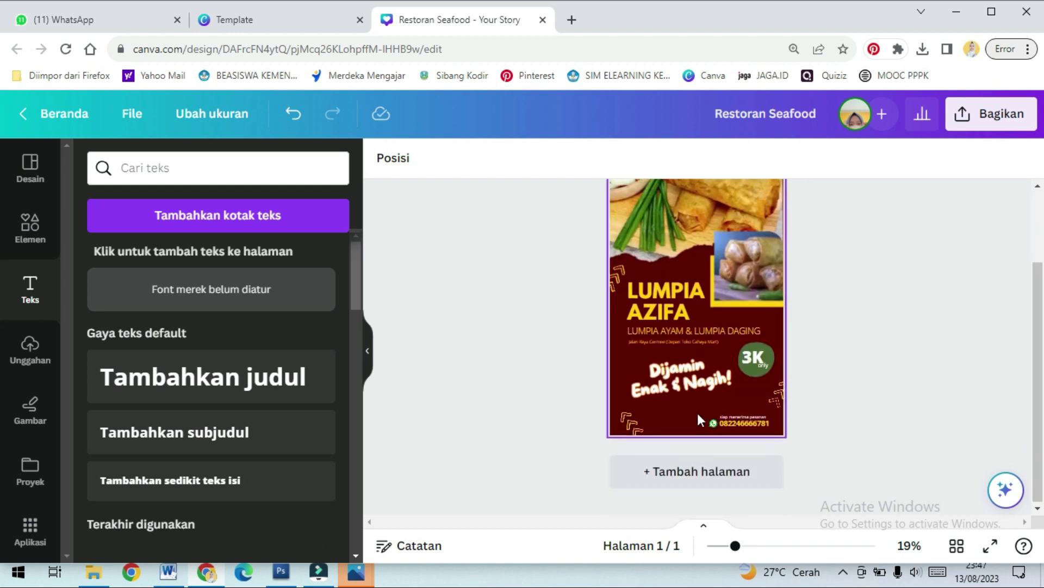
{"action": "left_click", "coordinate": [777, 395]}
{"action": "left_click_drag", "start_coordinate": [777, 395], "coordinate": [660, 431]}
{"action": "key", "text": "ctrl+d"}
{"action": "left_click", "coordinate": [861, 322]}
{"action": "scroll", "coordinate": [865, 318], "scroll_direction": "up", "scroll_amount": 2}
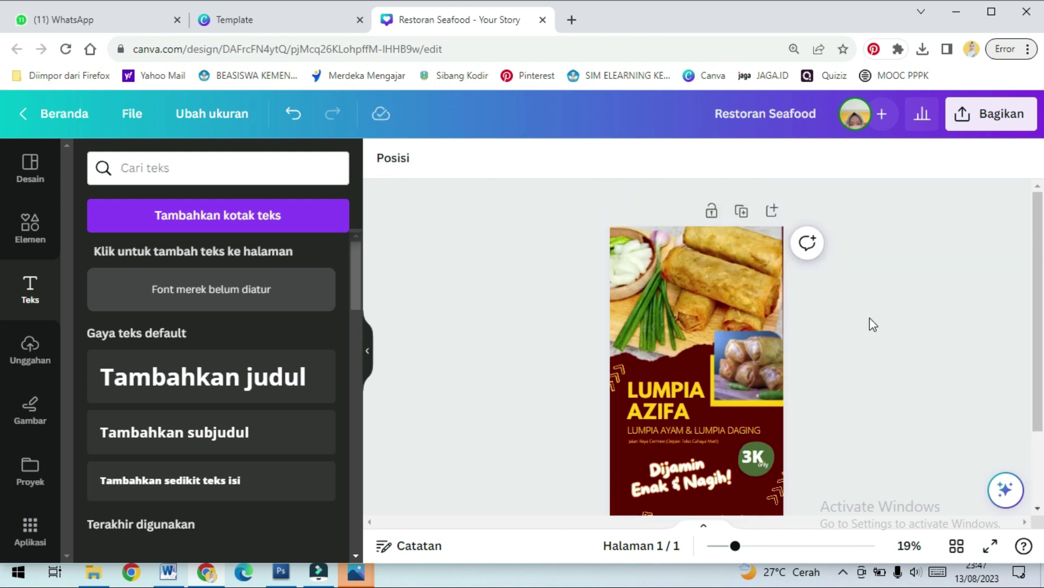
{"action": "scroll", "coordinate": [870, 327], "scroll_direction": "down", "scroll_amount": 2}
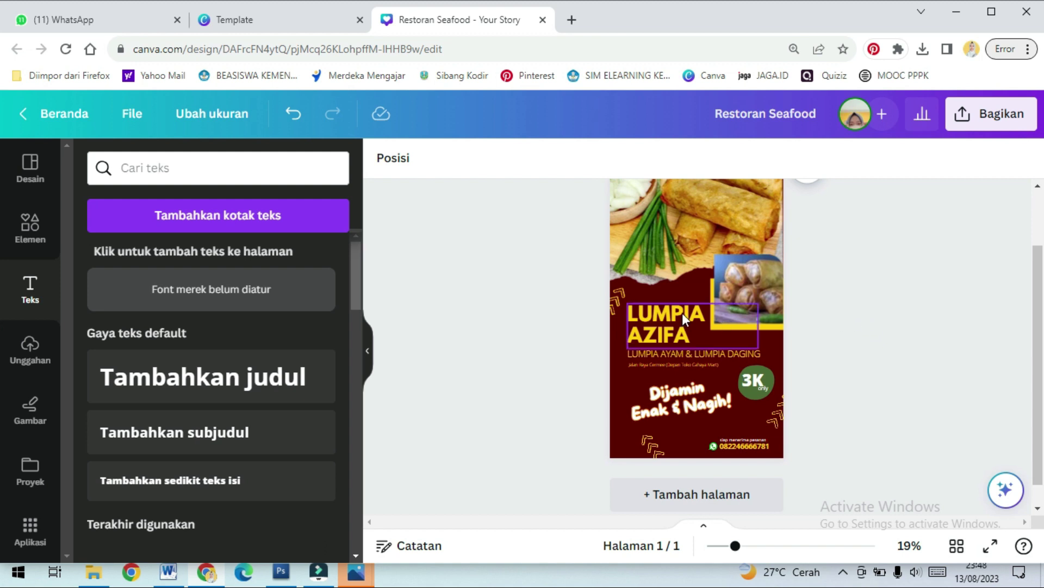
Select the title, address, 3K badge, phone line, photos and tagline in turn to check the layout
{"action": "left_click", "coordinate": [722, 354]}
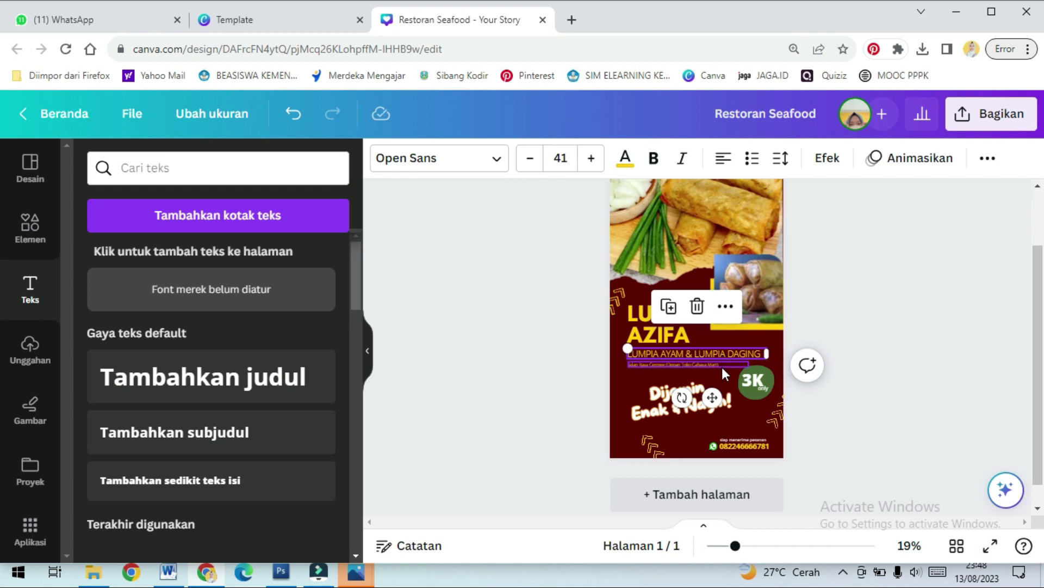
{"action": "left_click", "coordinate": [721, 365]}
{"action": "left_click", "coordinate": [762, 380]}
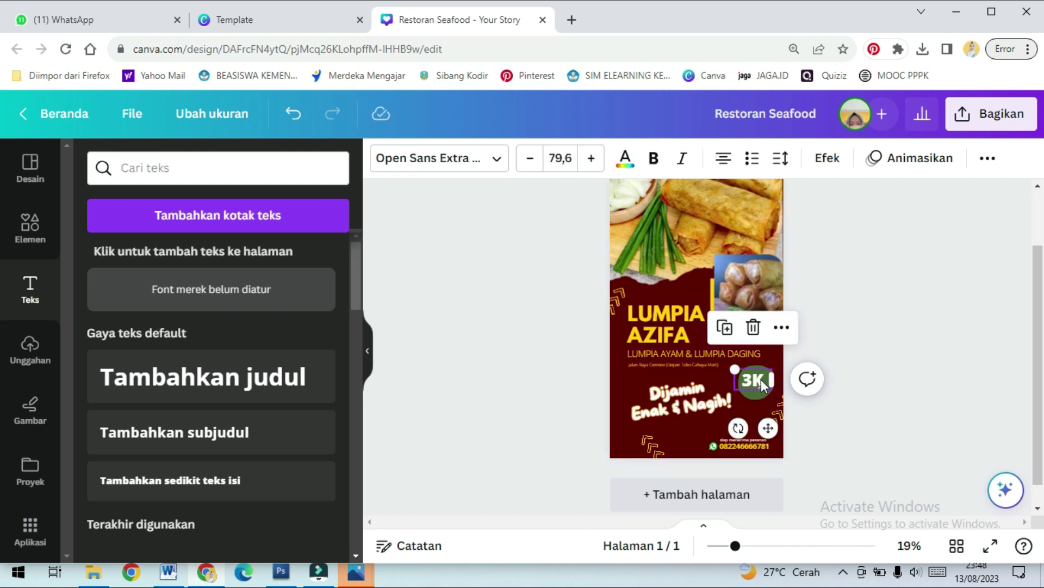
{"action": "scroll", "coordinate": [768, 383], "scroll_direction": "down", "scroll_amount": 1}
{"action": "left_click", "coordinate": [748, 422]}
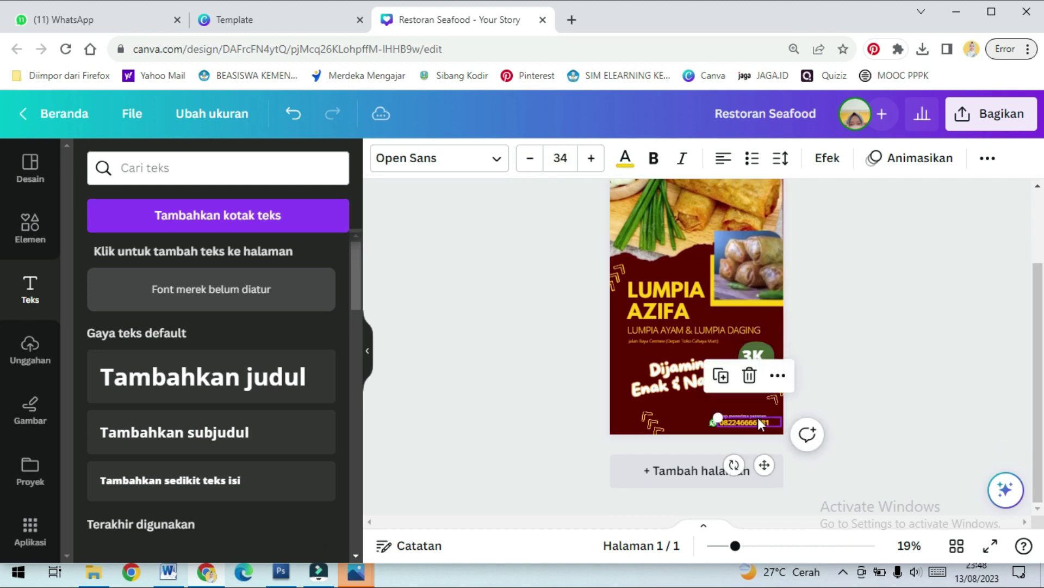
{"action": "left_click", "coordinate": [739, 205]}
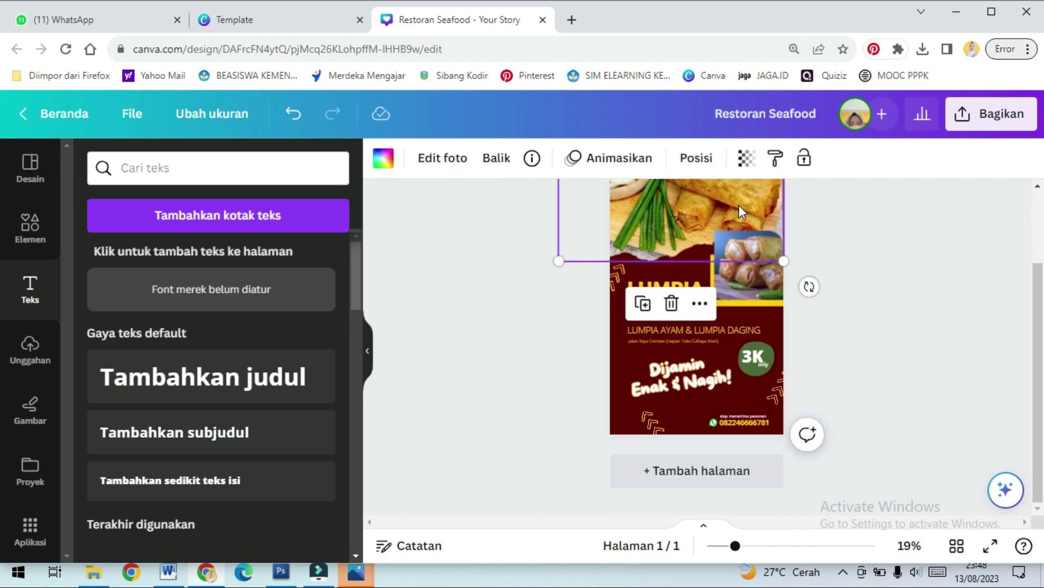
{"action": "left_click", "coordinate": [759, 272]}
{"action": "left_click", "coordinate": [678, 375]}
{"action": "left_click", "coordinate": [678, 409]}
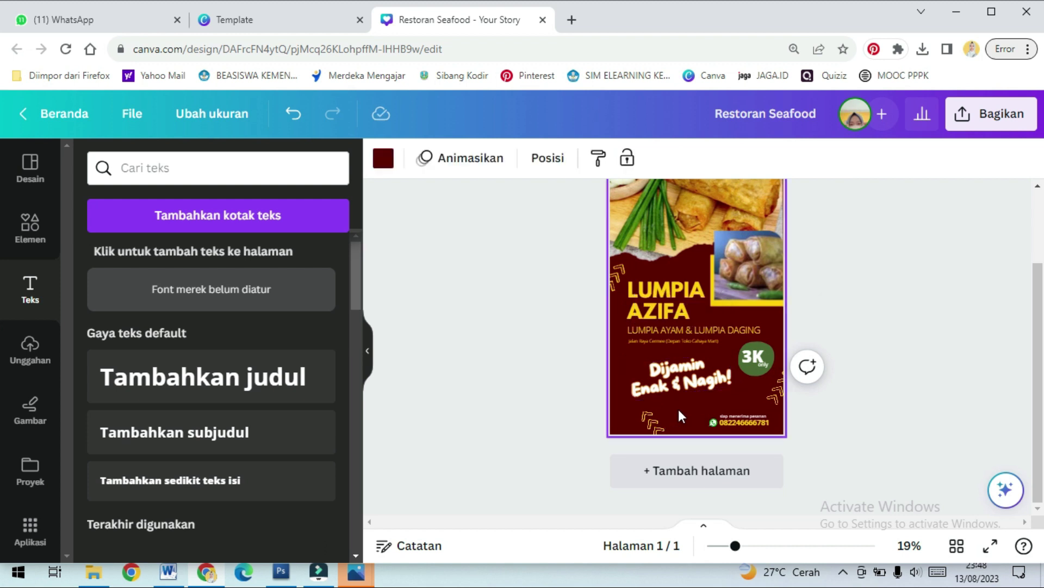
{"action": "scroll", "coordinate": [889, 293], "scroll_direction": "up", "scroll_amount": 3}
{"action": "scroll", "coordinate": [889, 290], "scroll_direction": "down", "scroll_amount": 2}
{"action": "scroll", "coordinate": [894, 291], "scroll_direction": "up", "scroll_amount": 2}
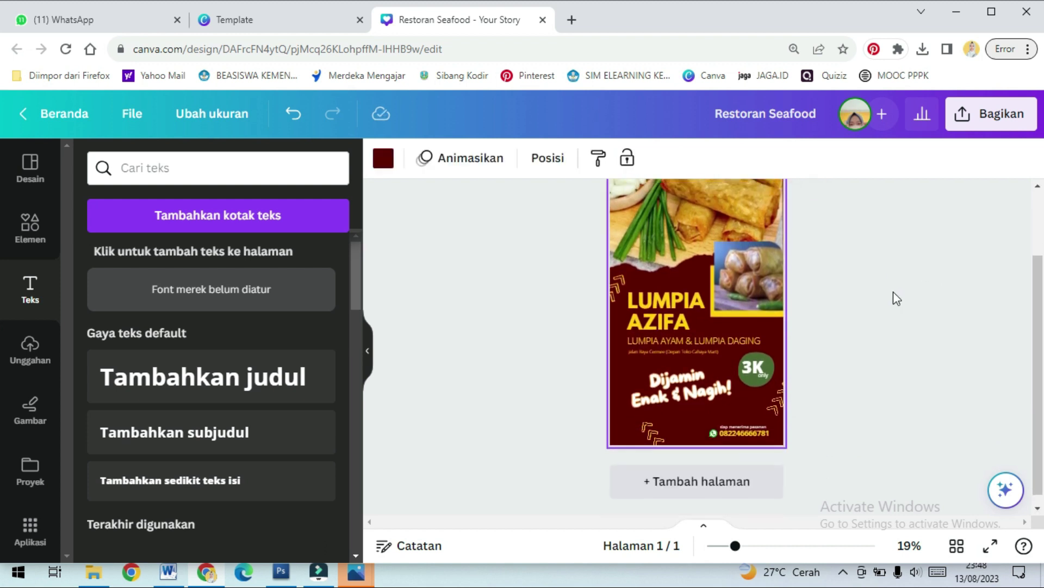
Download the Restoran Seafood design as a PNG file through Bagikan > Unduh
{"action": "left_click", "coordinate": [994, 125]}
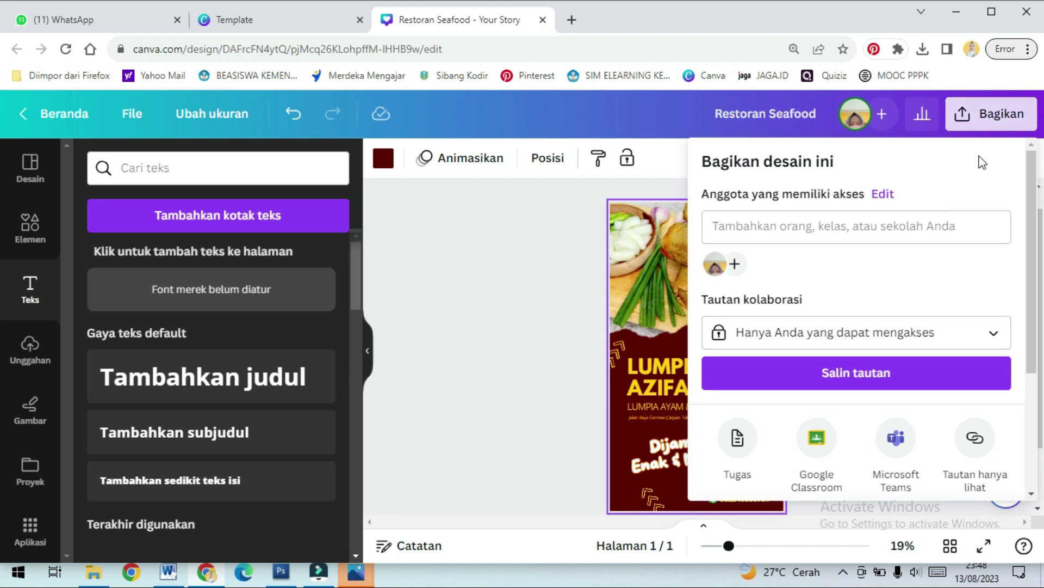
{"action": "scroll", "coordinate": [897, 392], "scroll_direction": "down", "scroll_amount": 3}
{"action": "left_click", "coordinate": [814, 398]}
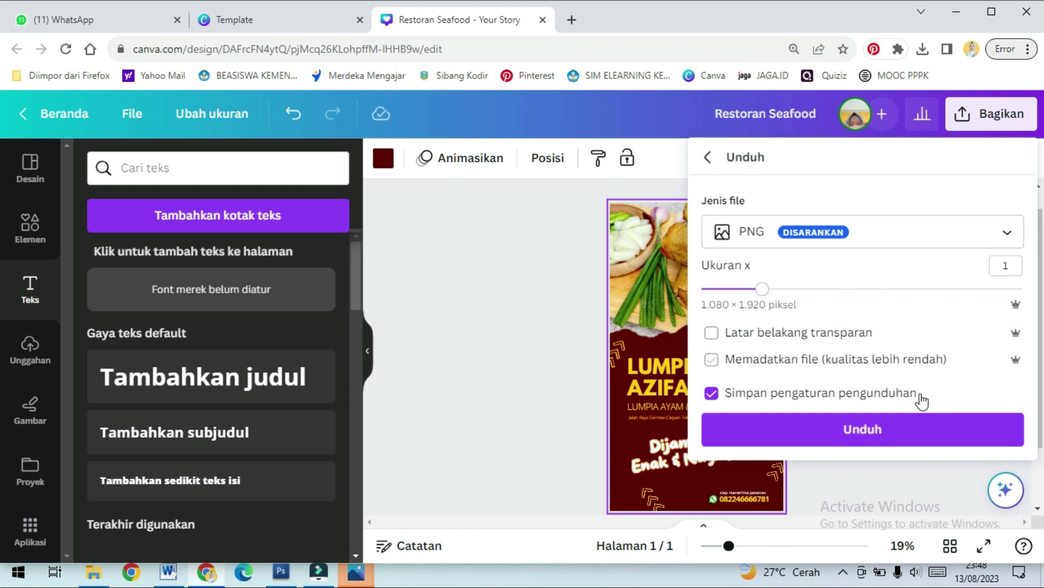
{"action": "left_click", "coordinate": [900, 441]}
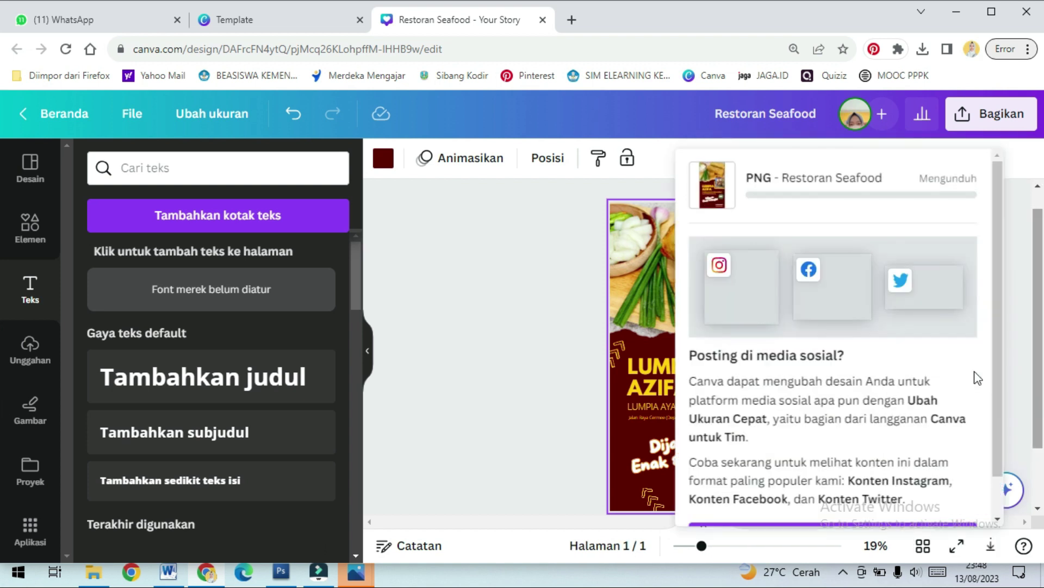